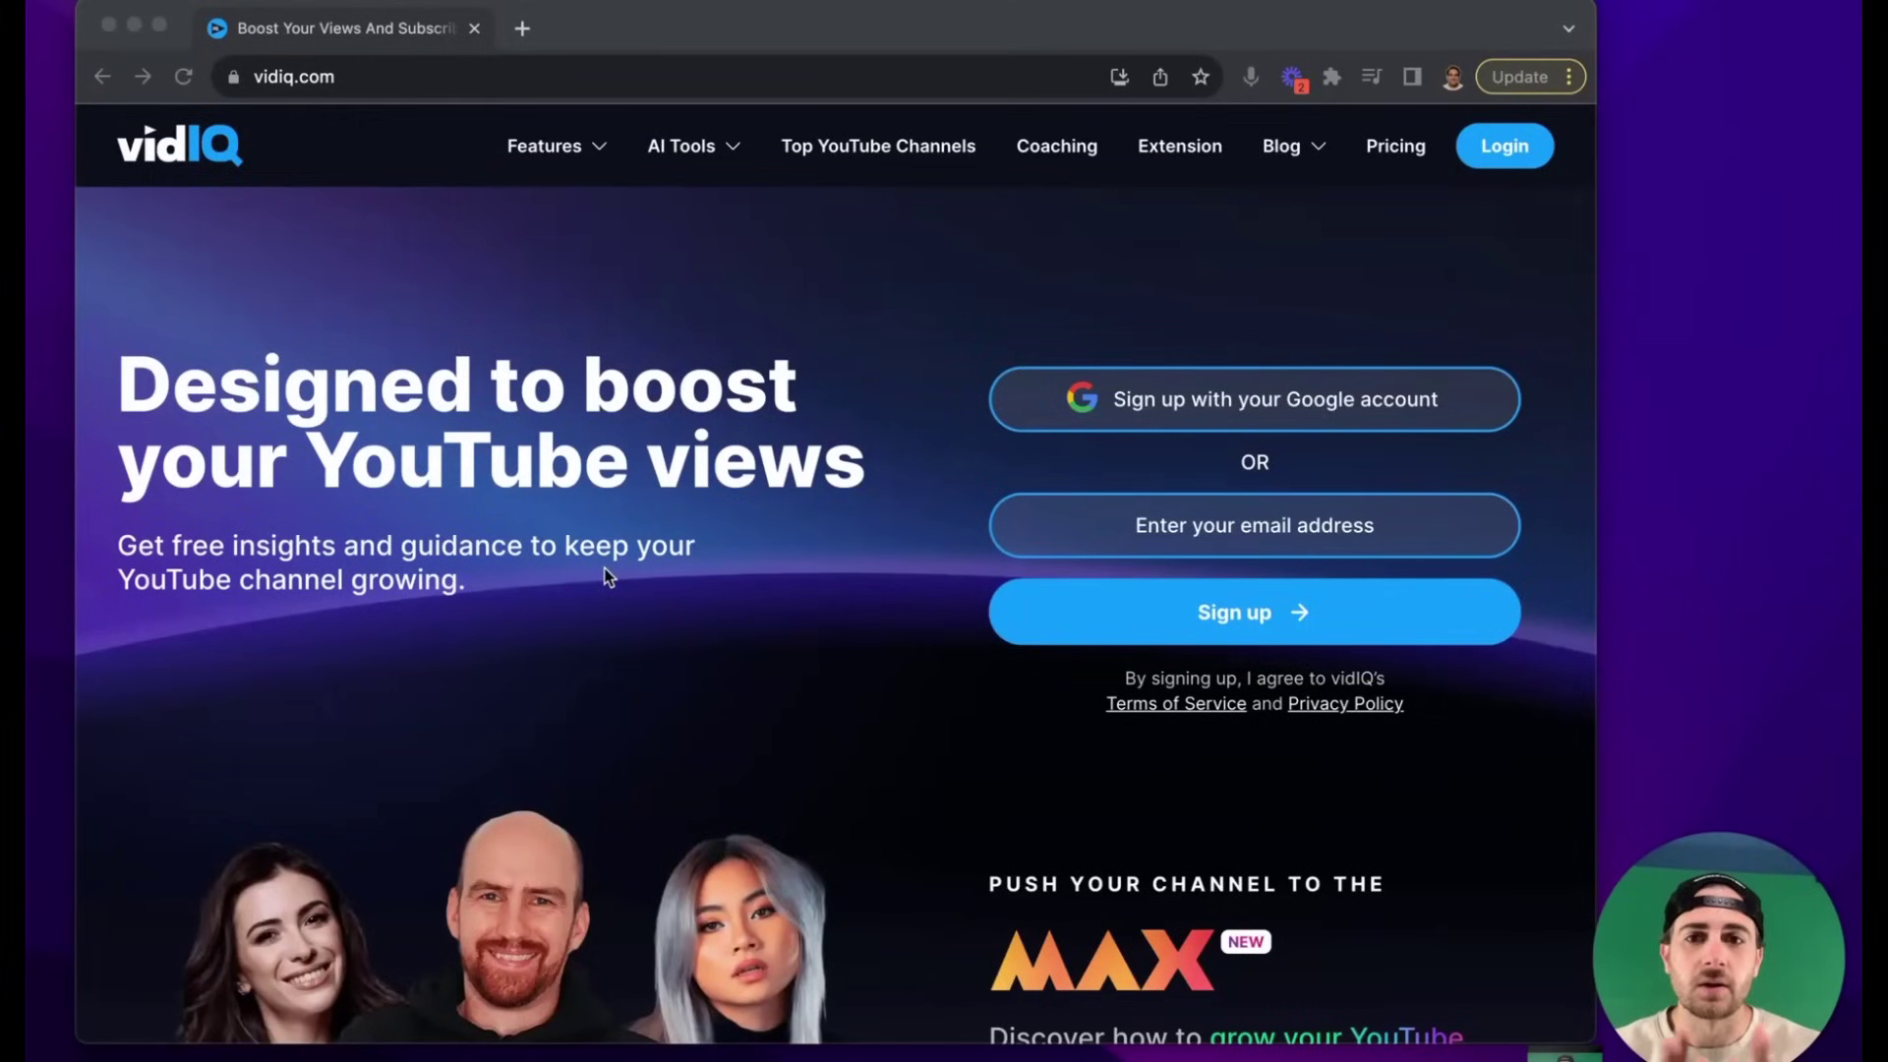
- Open the YouTube Description Generator from vidIQ's AI tools
left_click(712, 156)
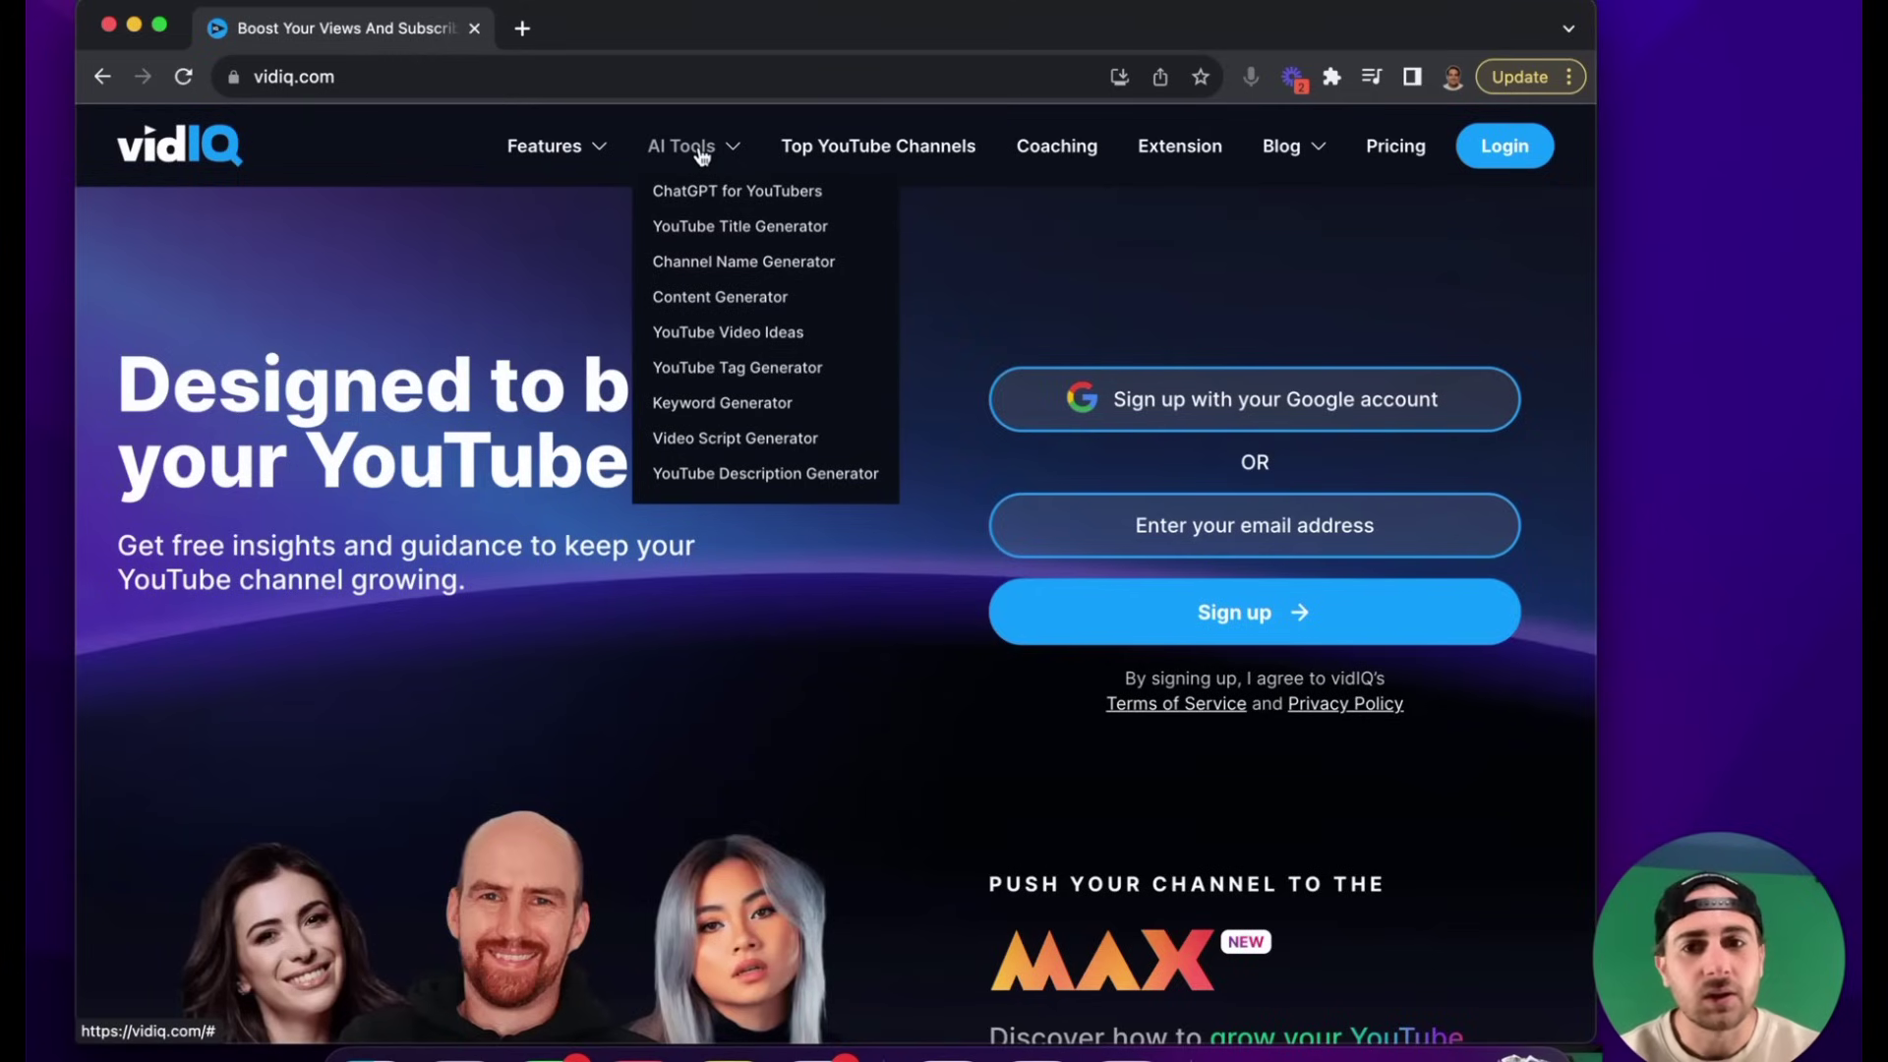
mouse_move(717, 168)
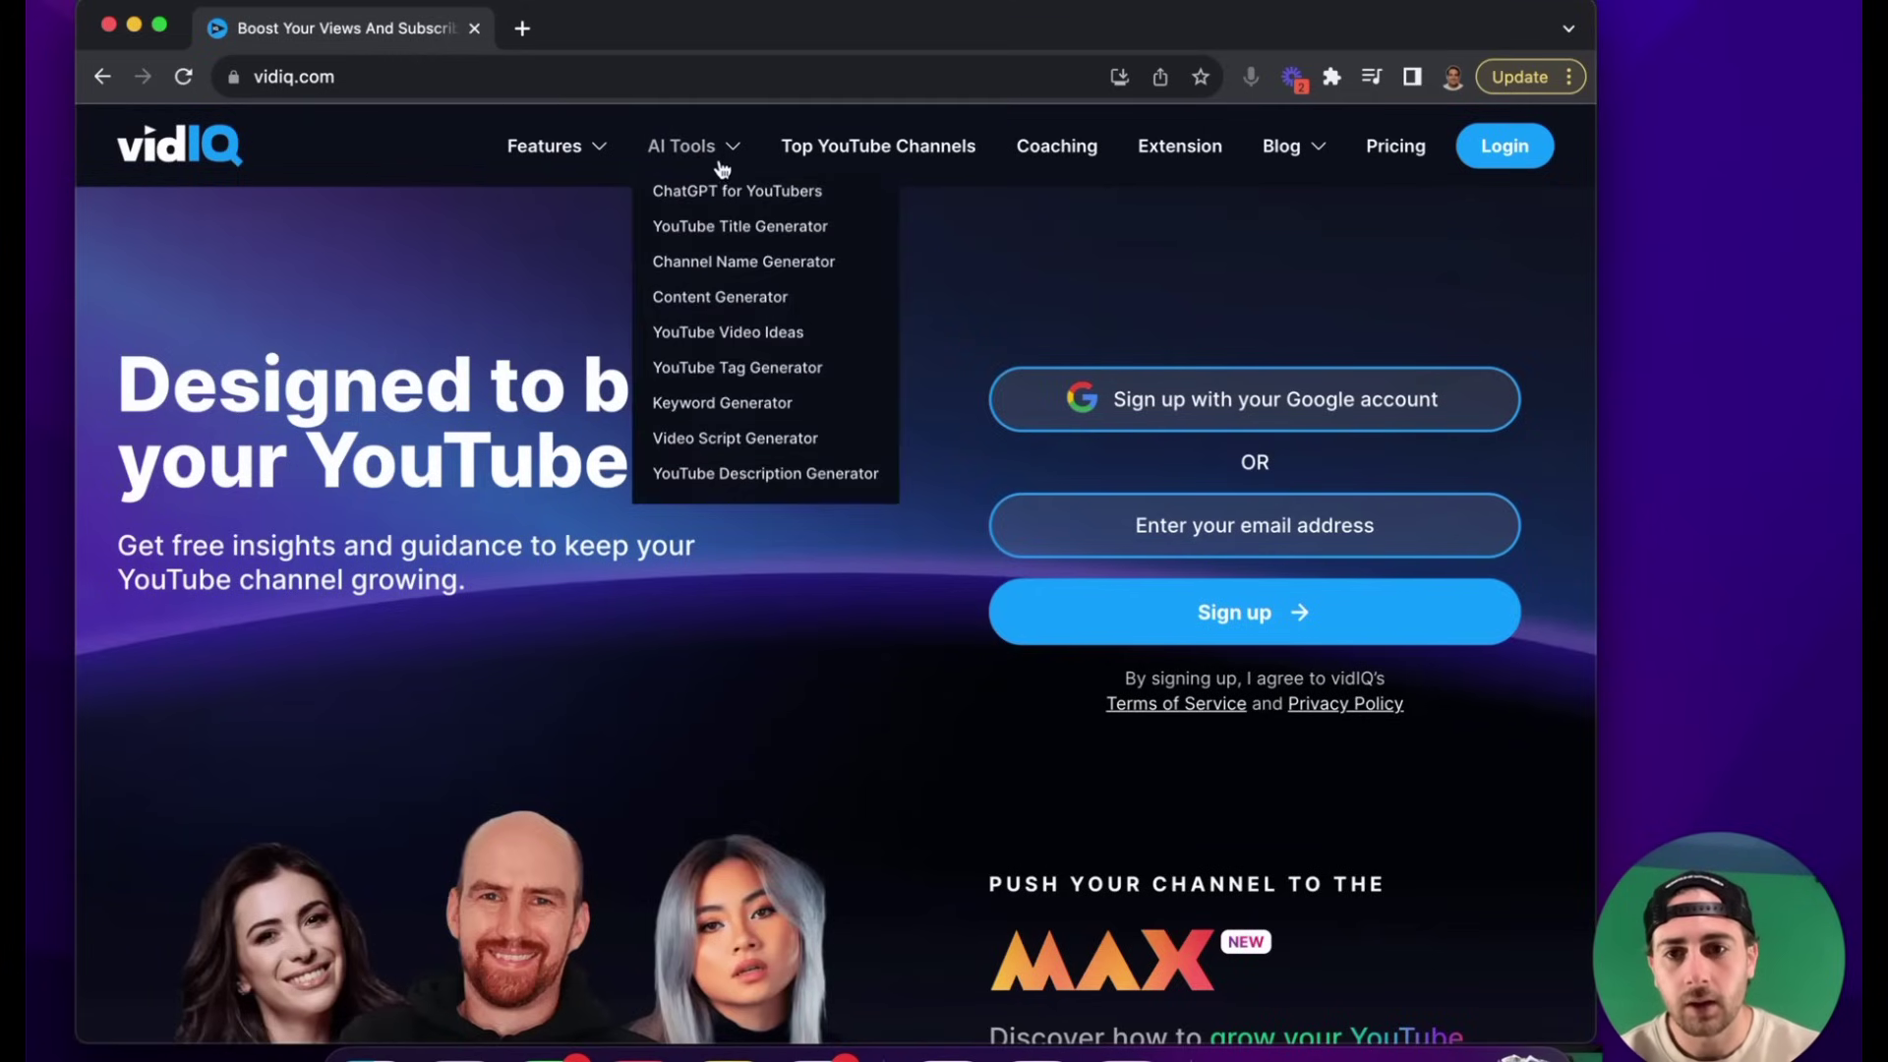
left_click(737, 472)
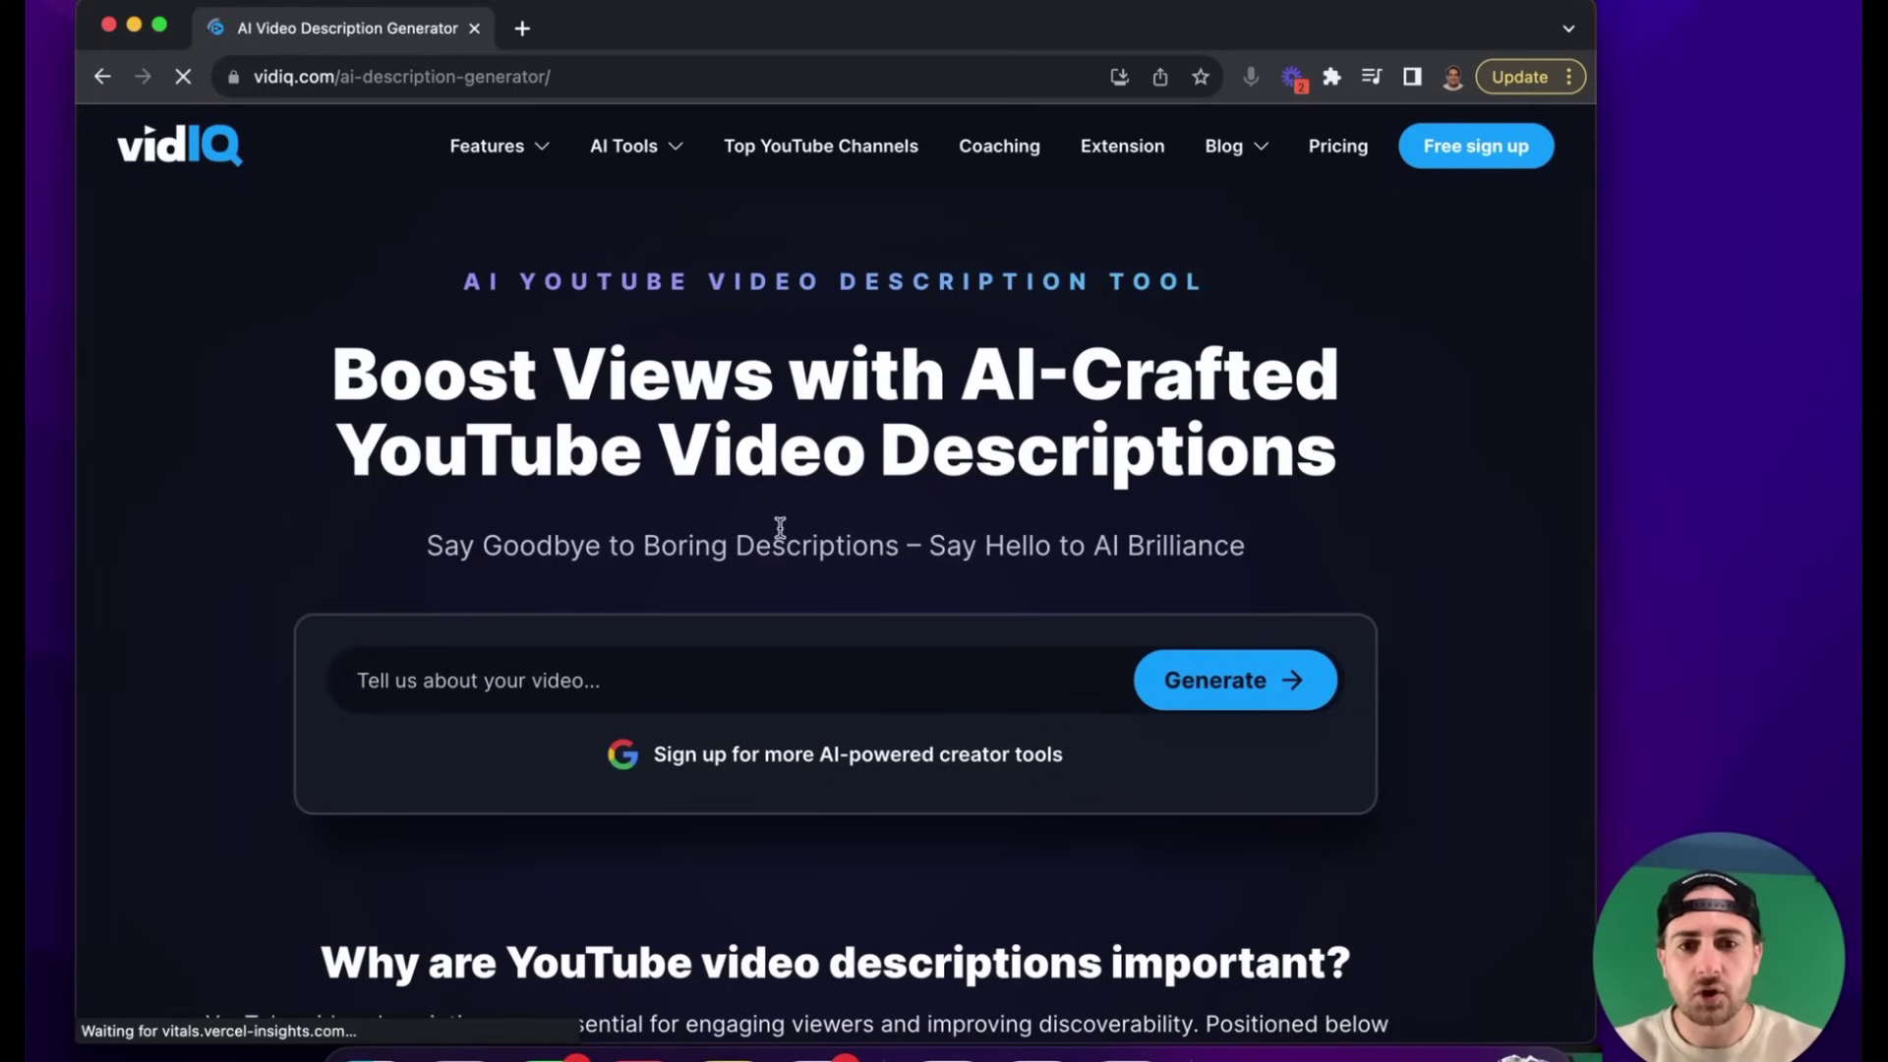
- Generate an AI video description for the topic "how to use vidiq beginners tutorial"
left_click(699, 687)
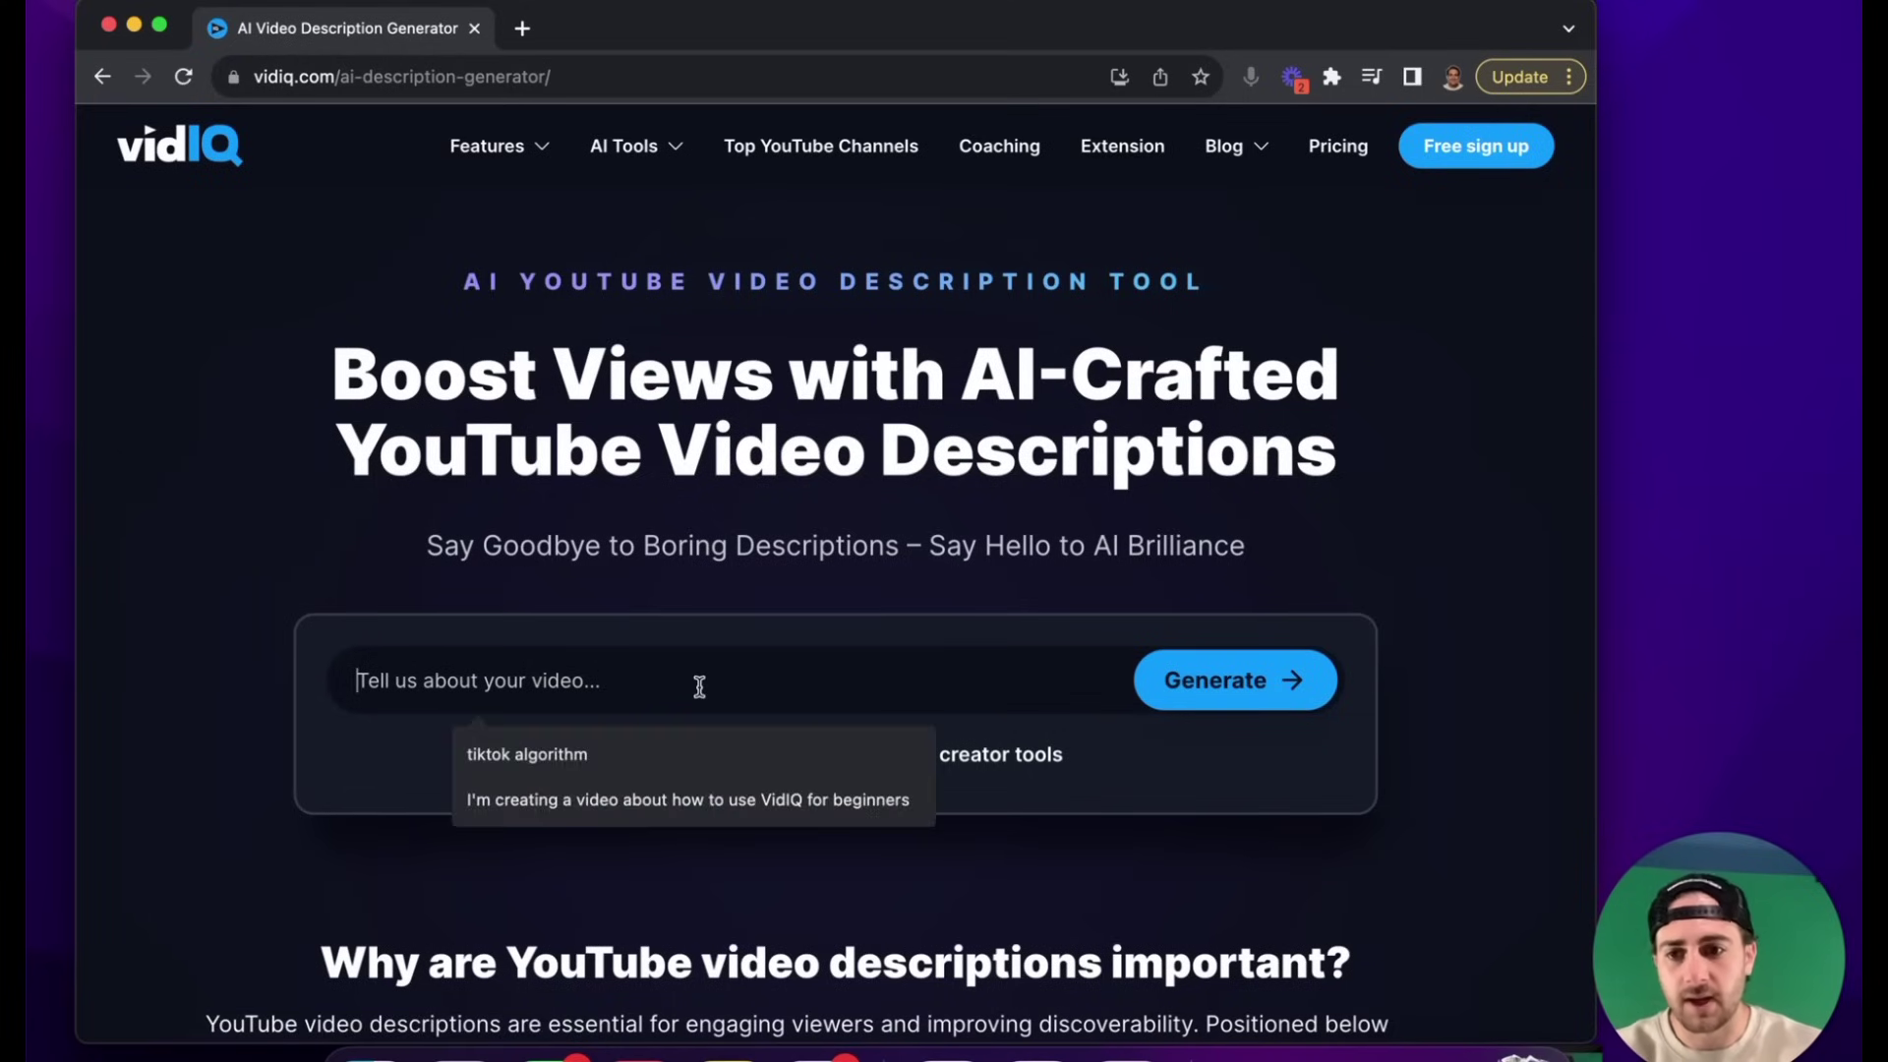
type("h")
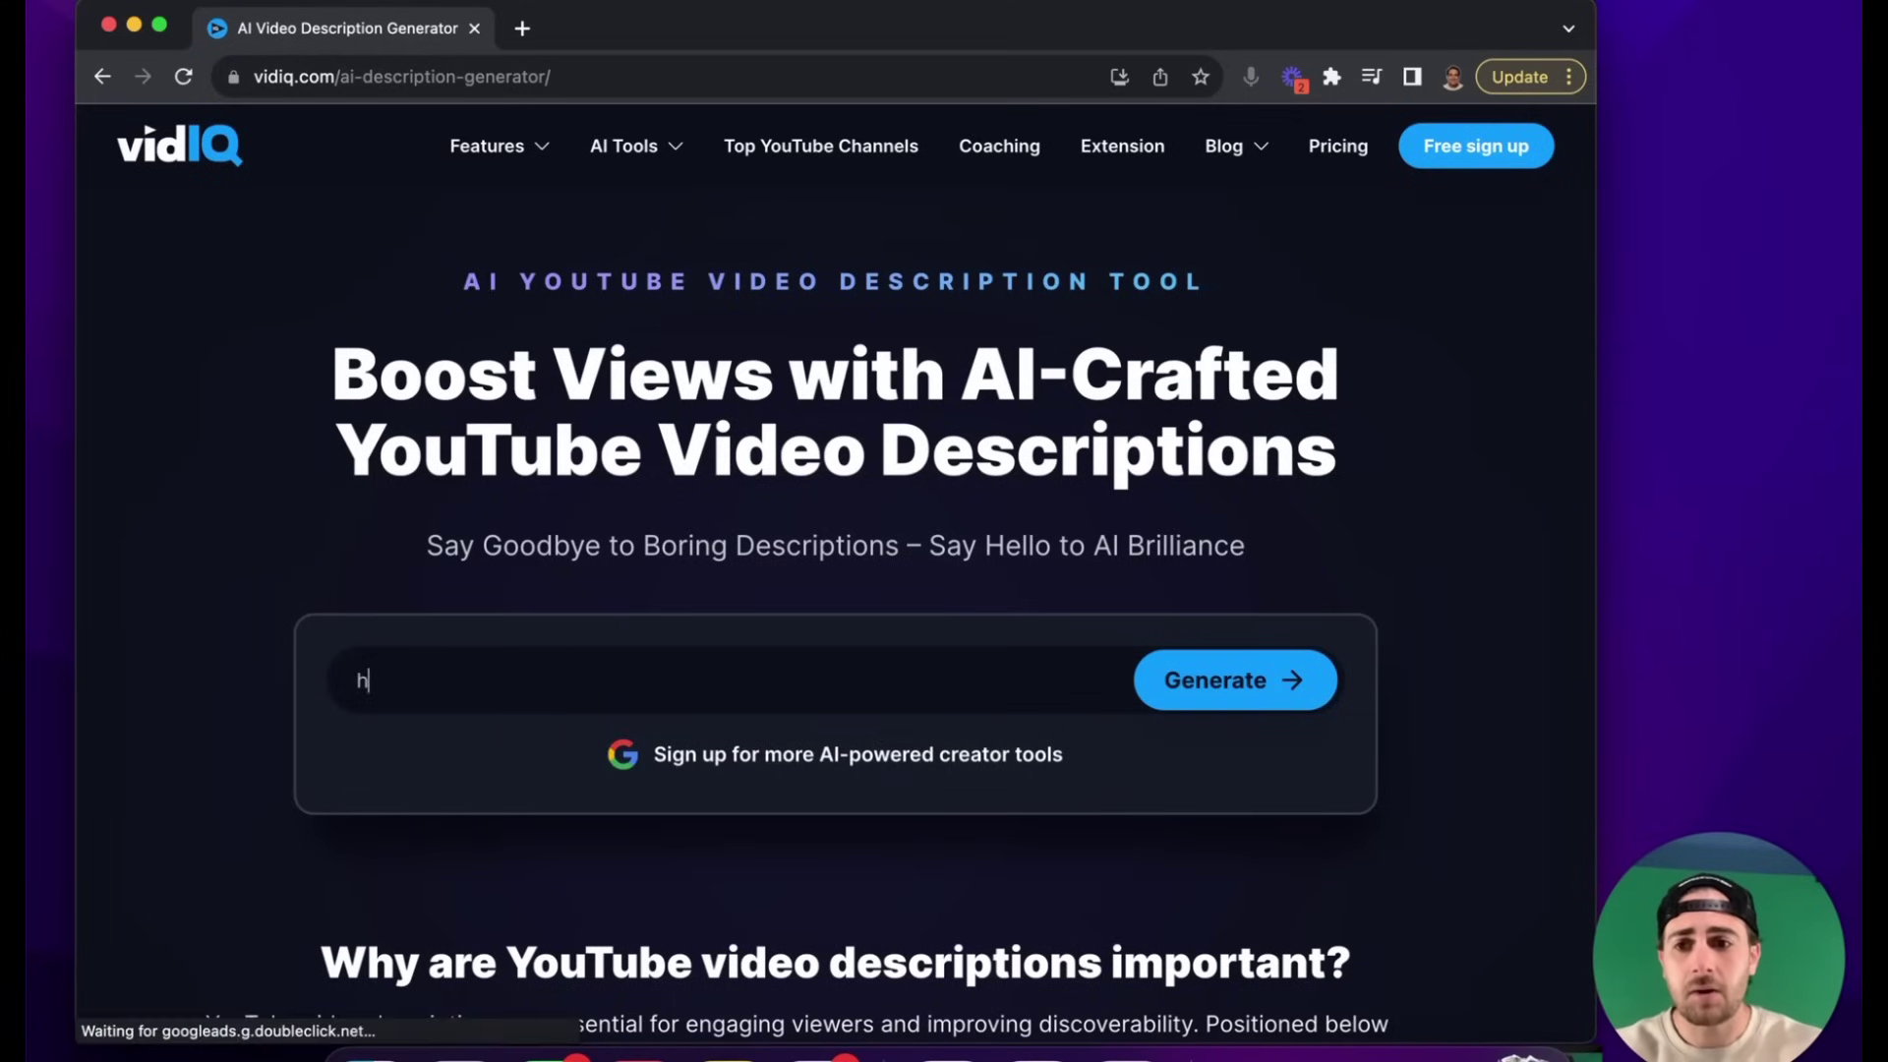
type("ow to use vidiq ")
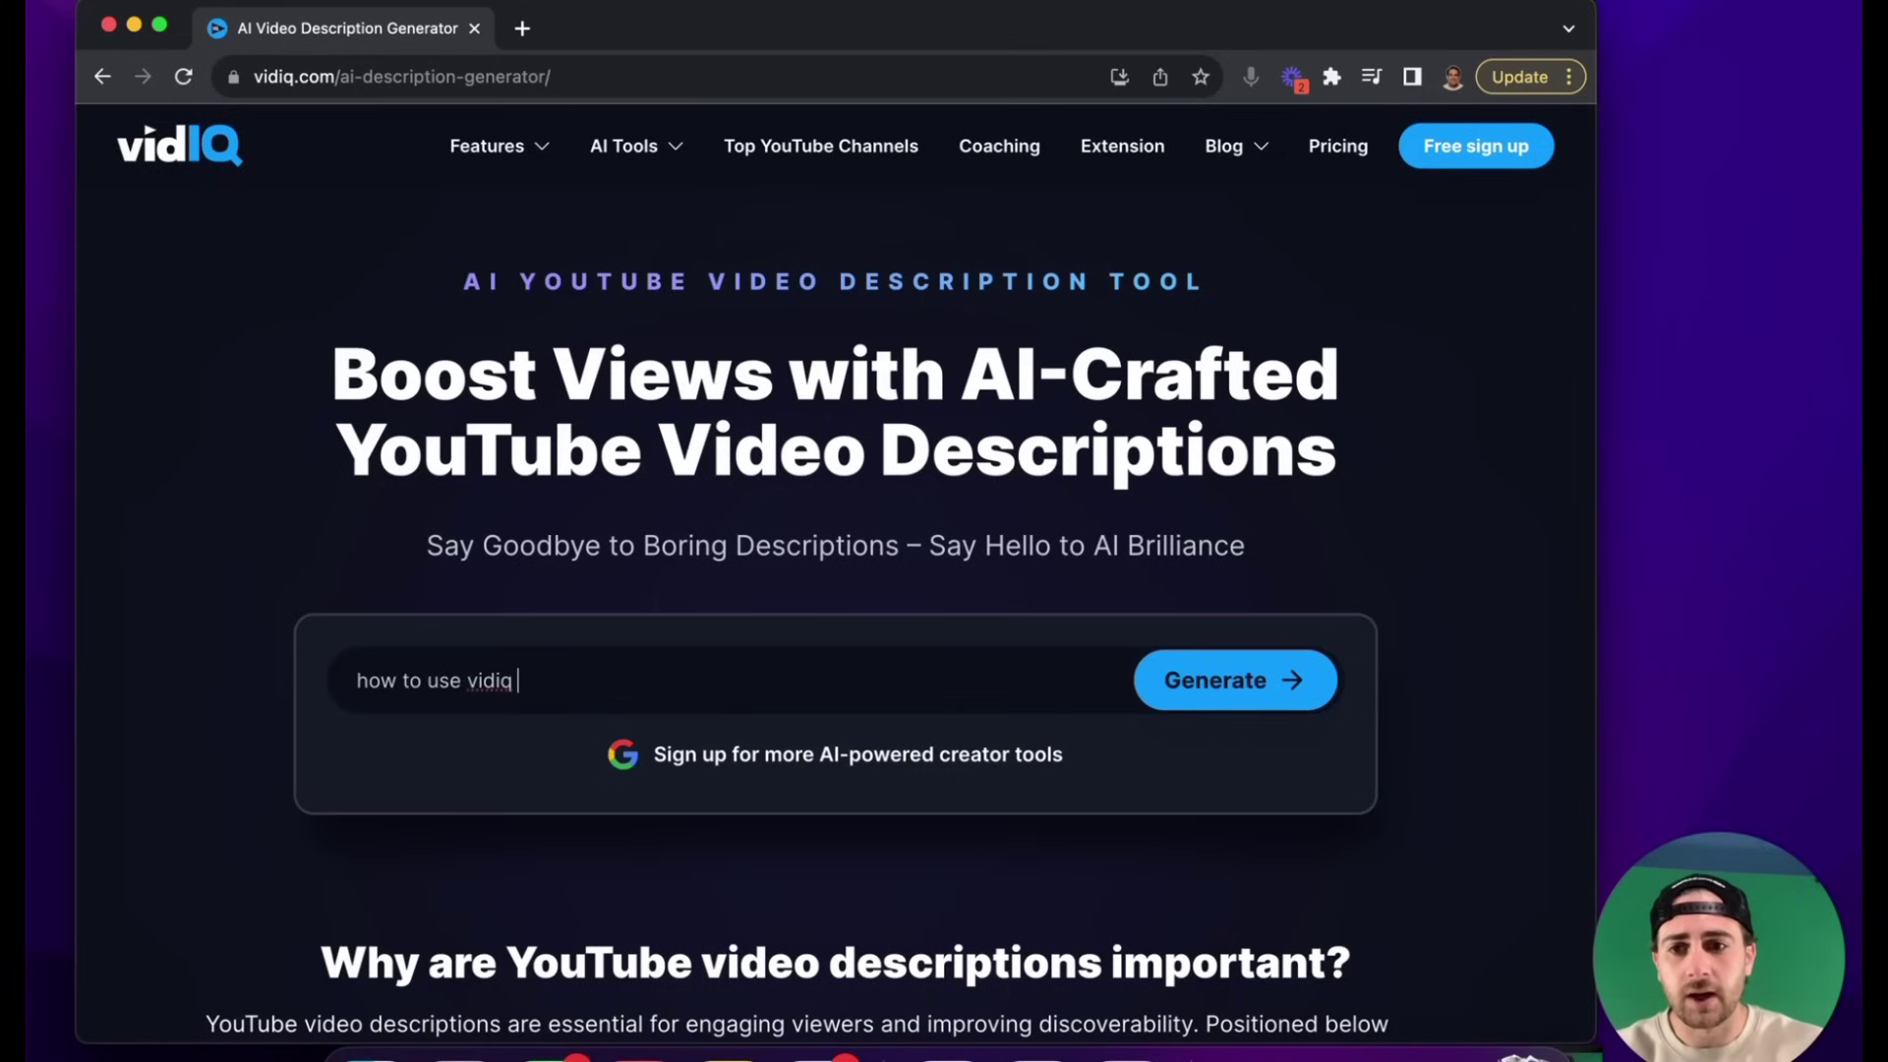
type("beginners tutorit")
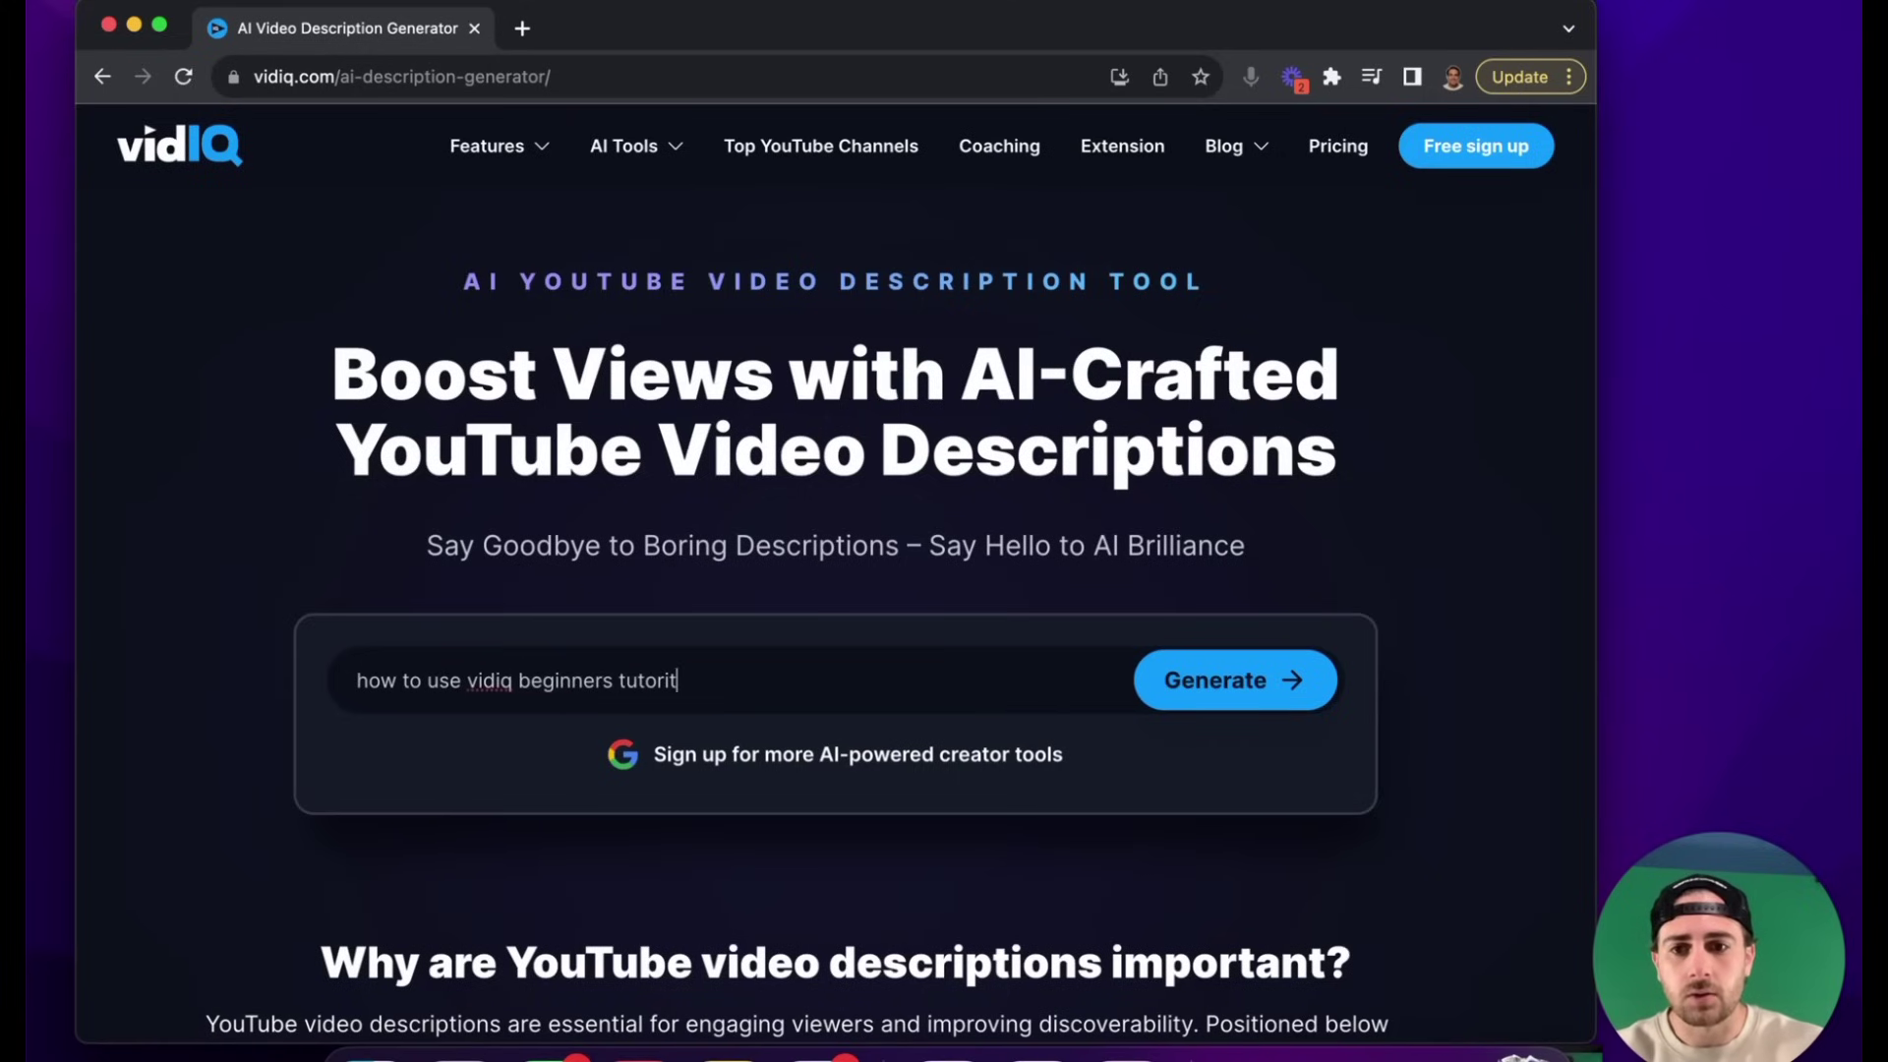
key("BackSpace")
key("BackSpace")
key("BackSpace")
type("t")
key("BackSpace")
type("rial")
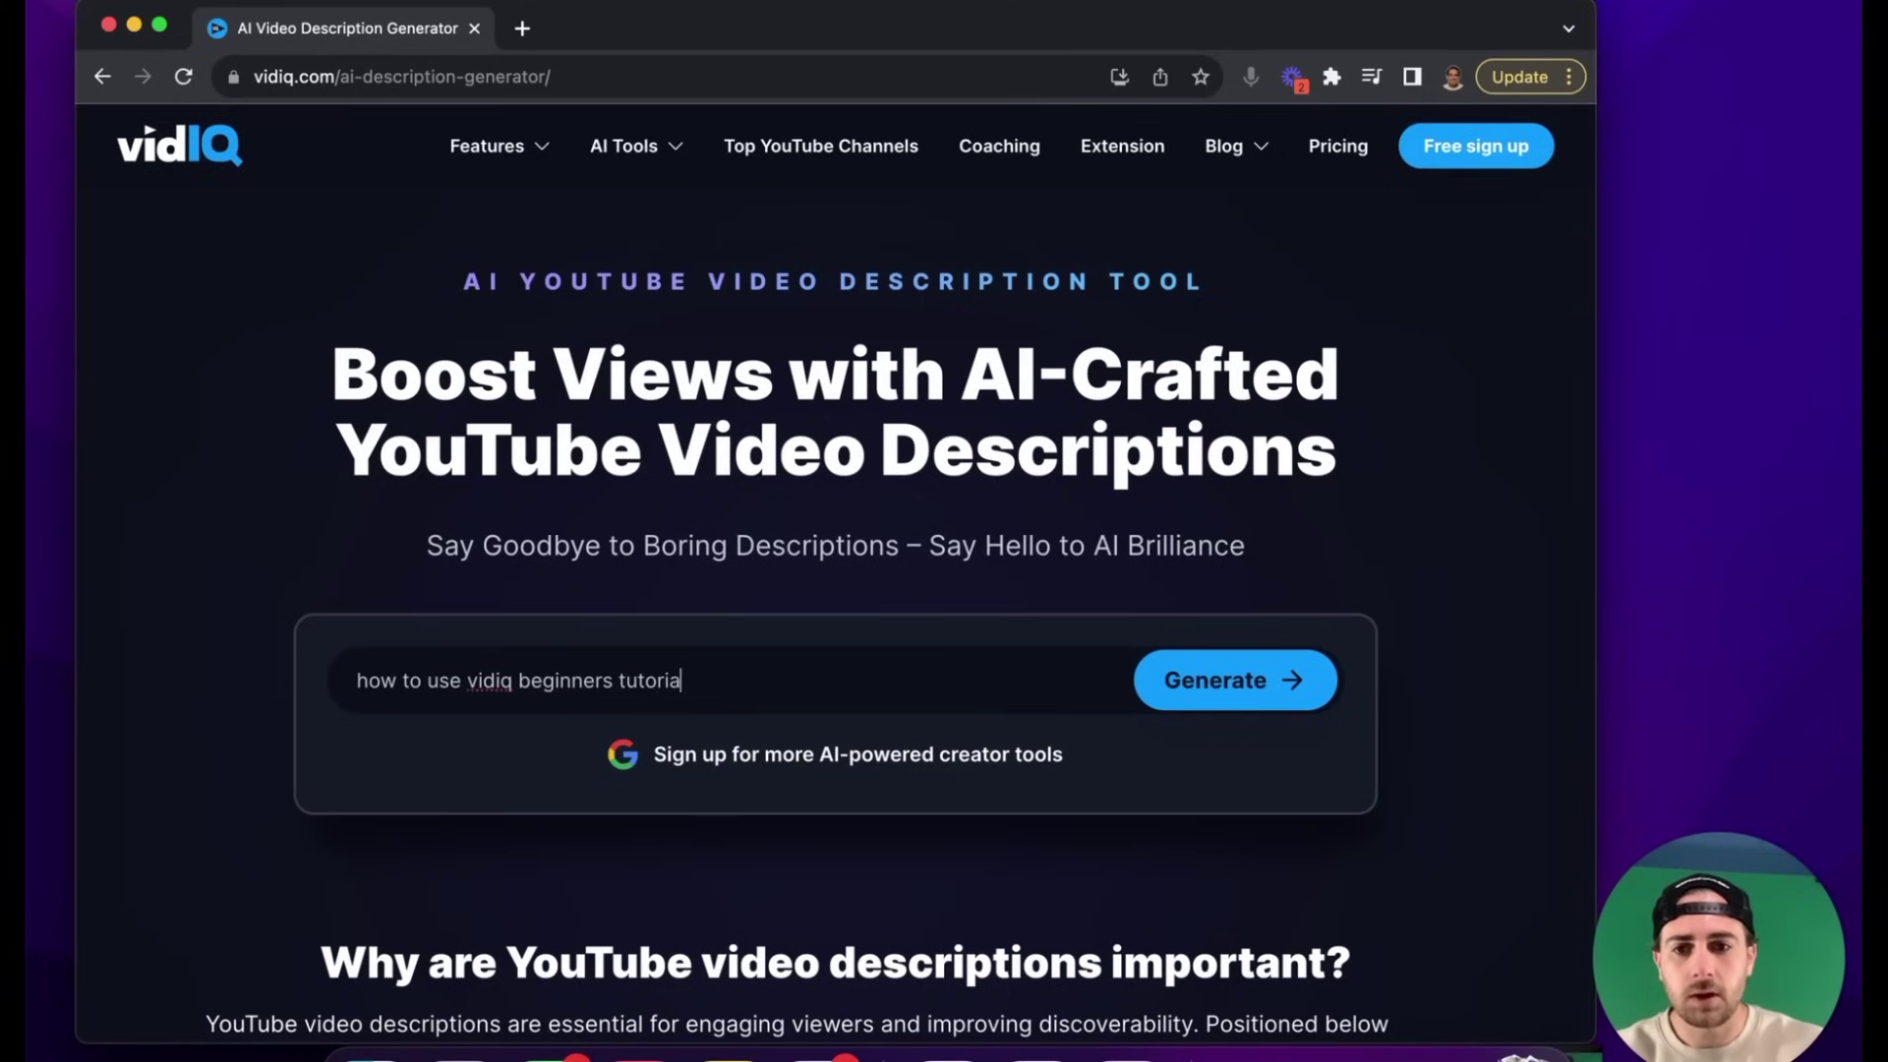
left_click(1235, 680)
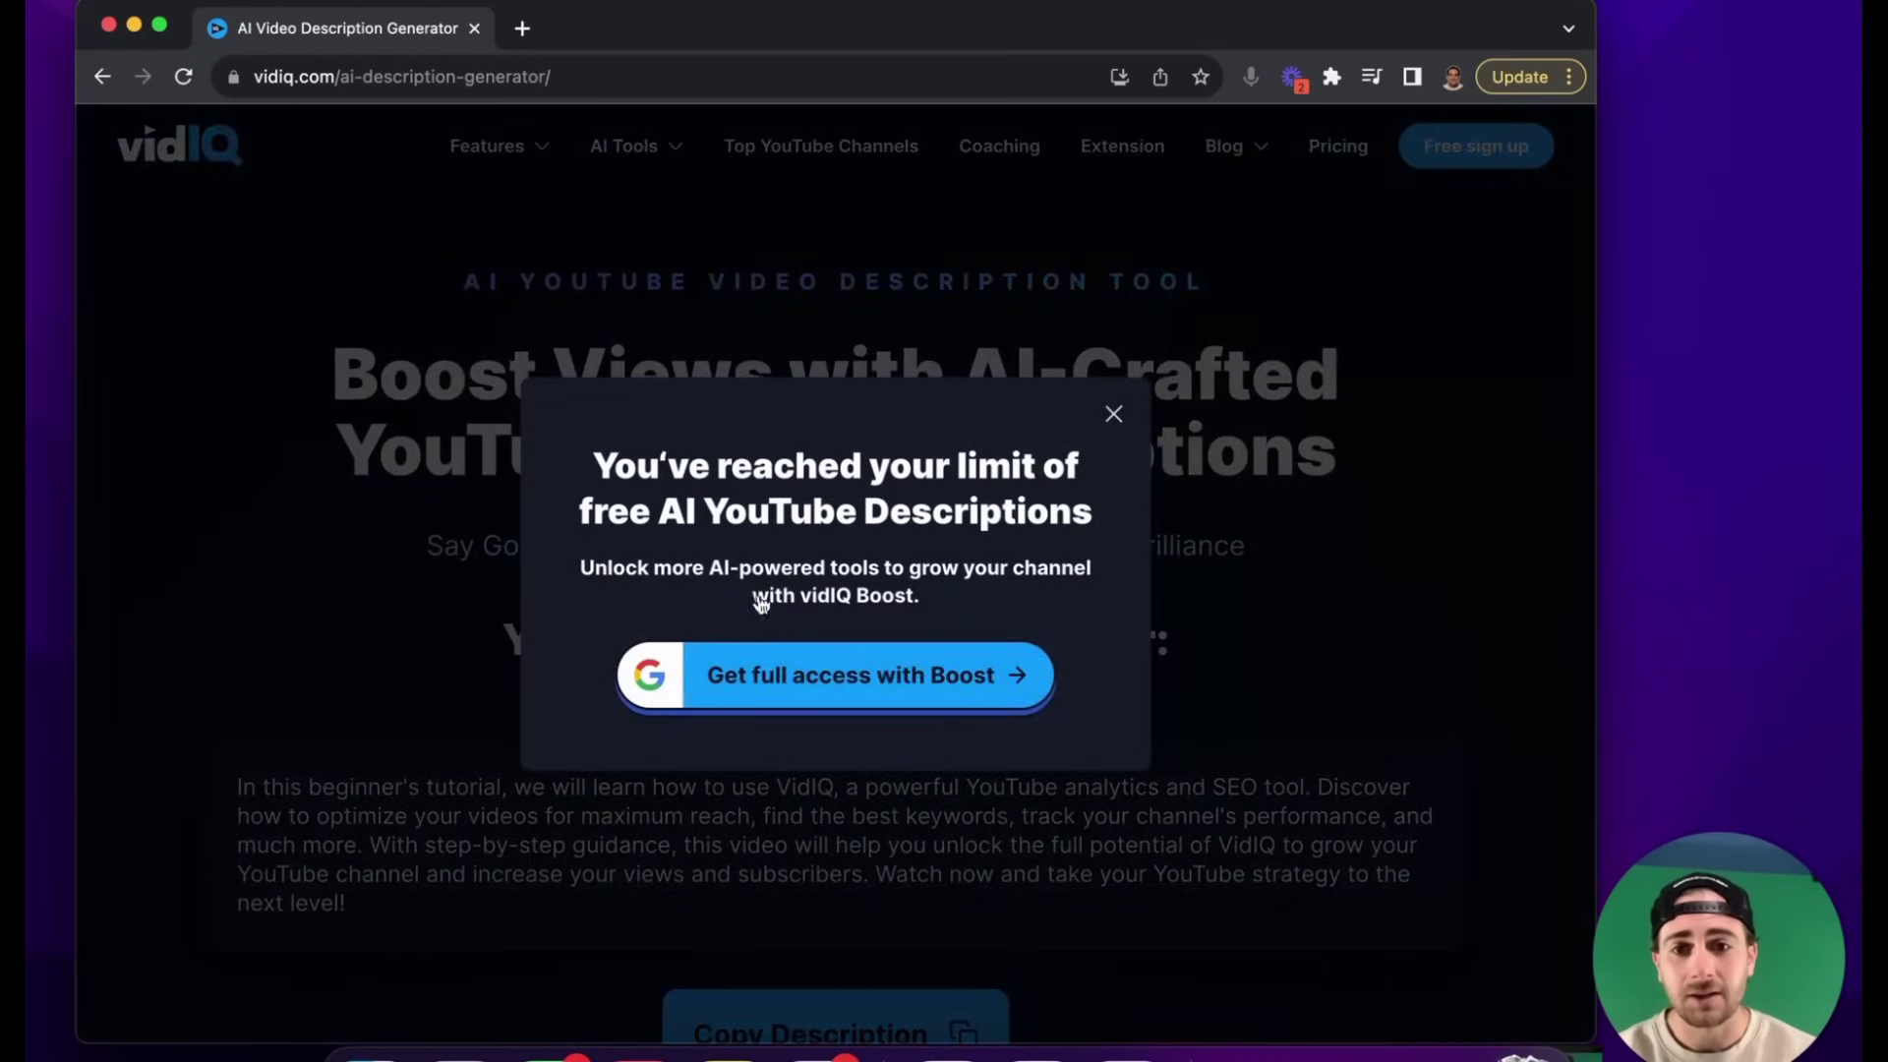
- Dismiss the free-limit notice and highlight the generated description text to review it
left_click(1111, 415)
scroll(857, 697, "down", 2)
triple_click(798, 698)
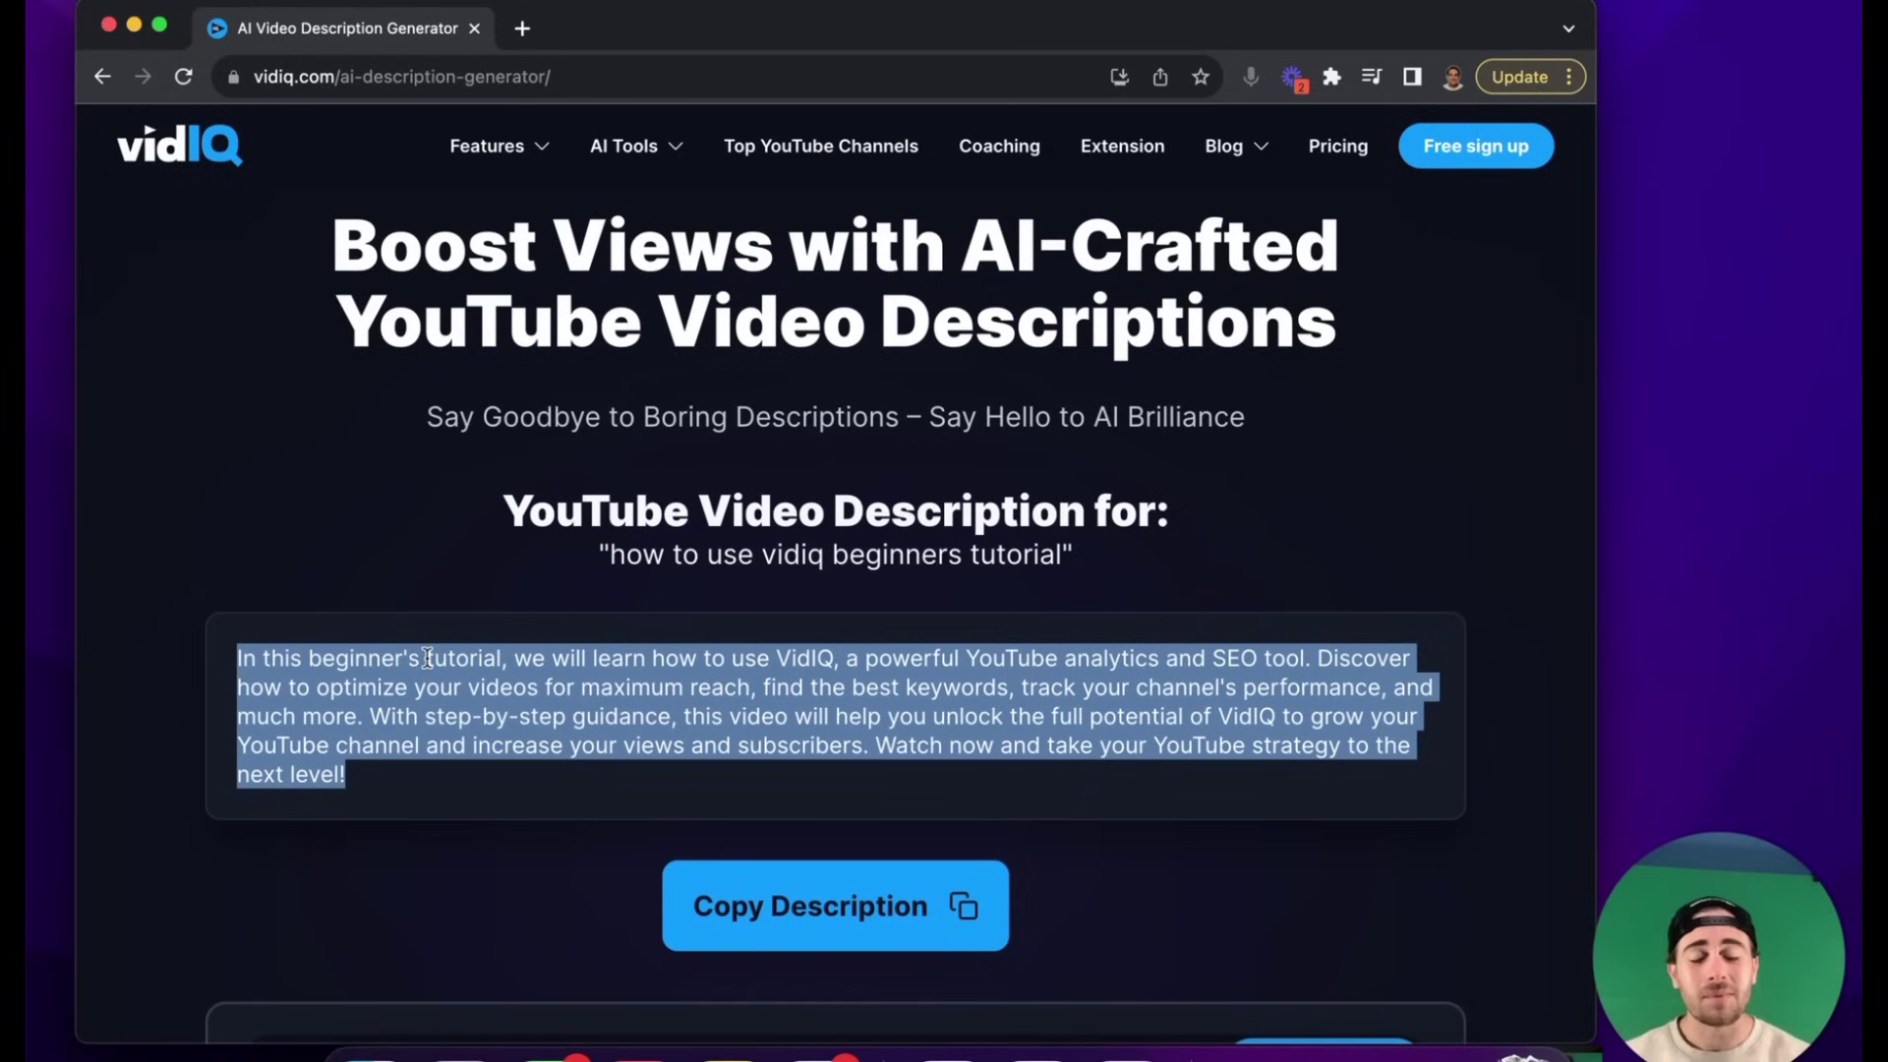
left_click(349, 658)
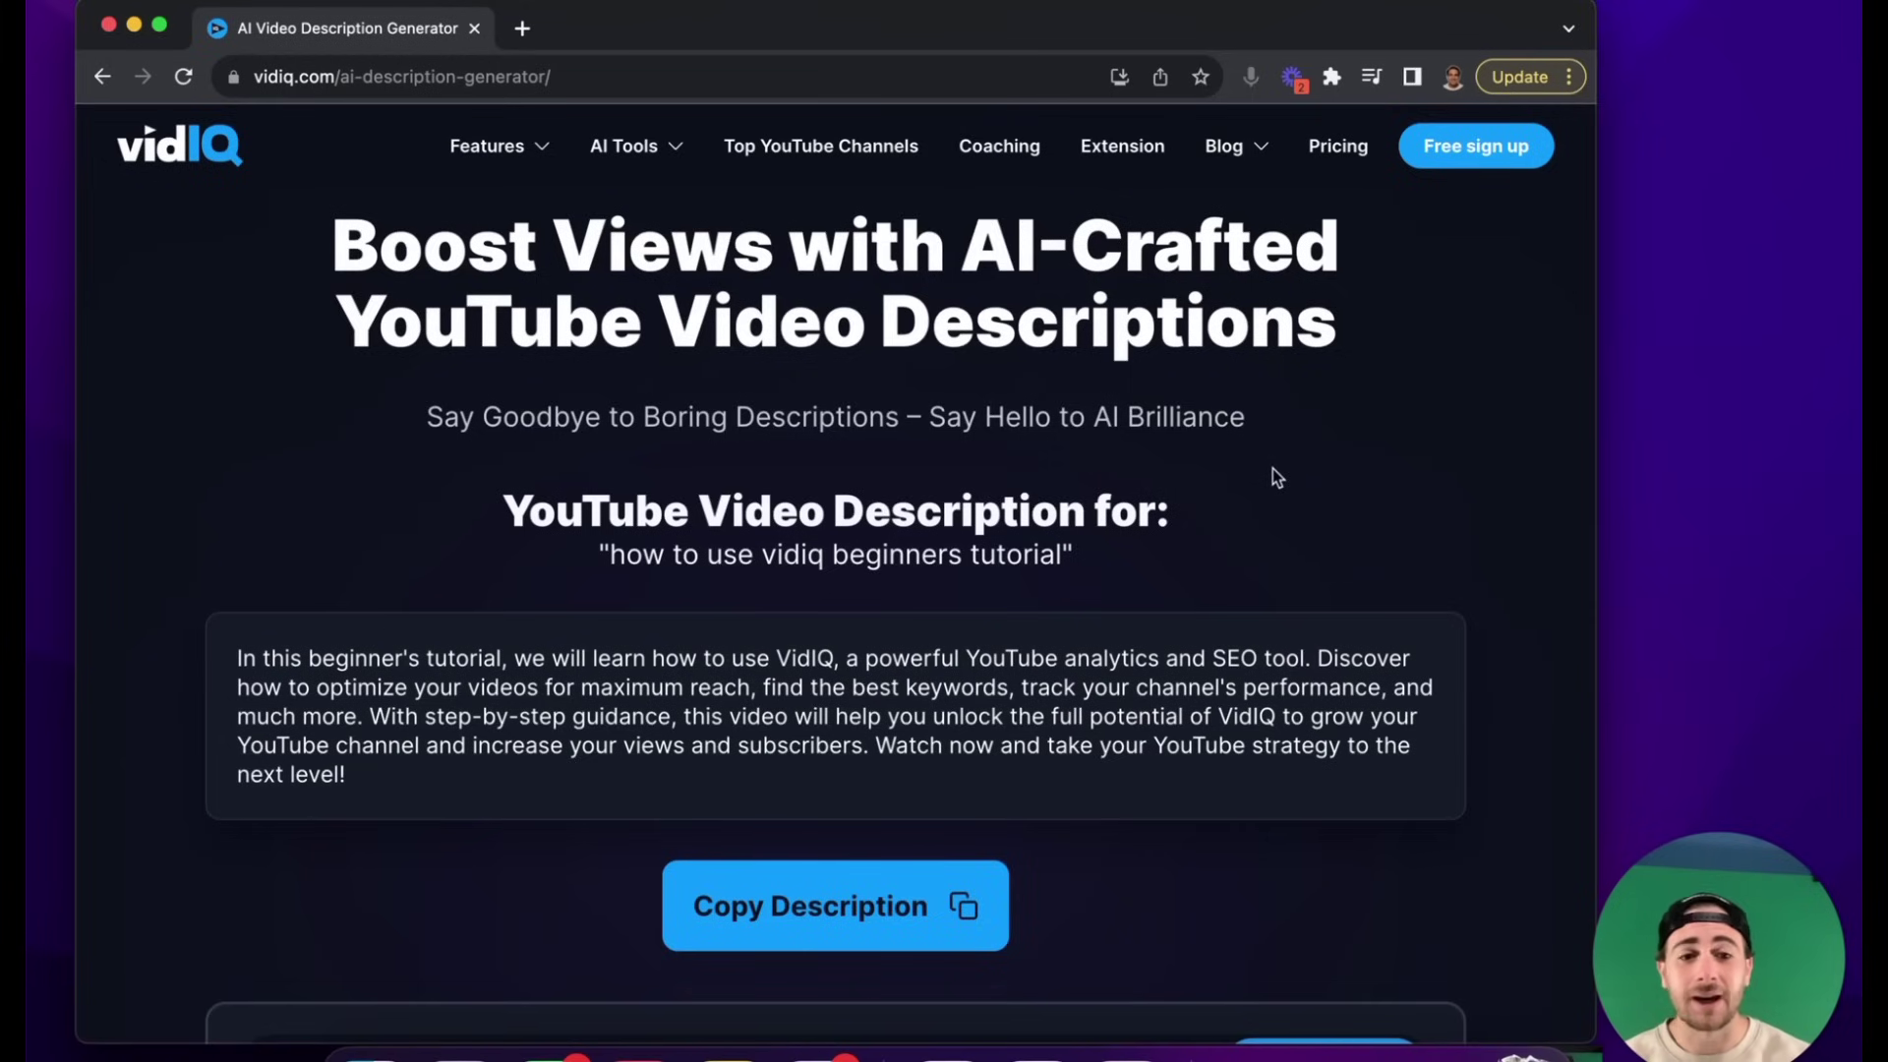
- Generate tags with the YouTube Tag Generator for "how to use vidiq beginners tutorial"
left_click(663, 151)
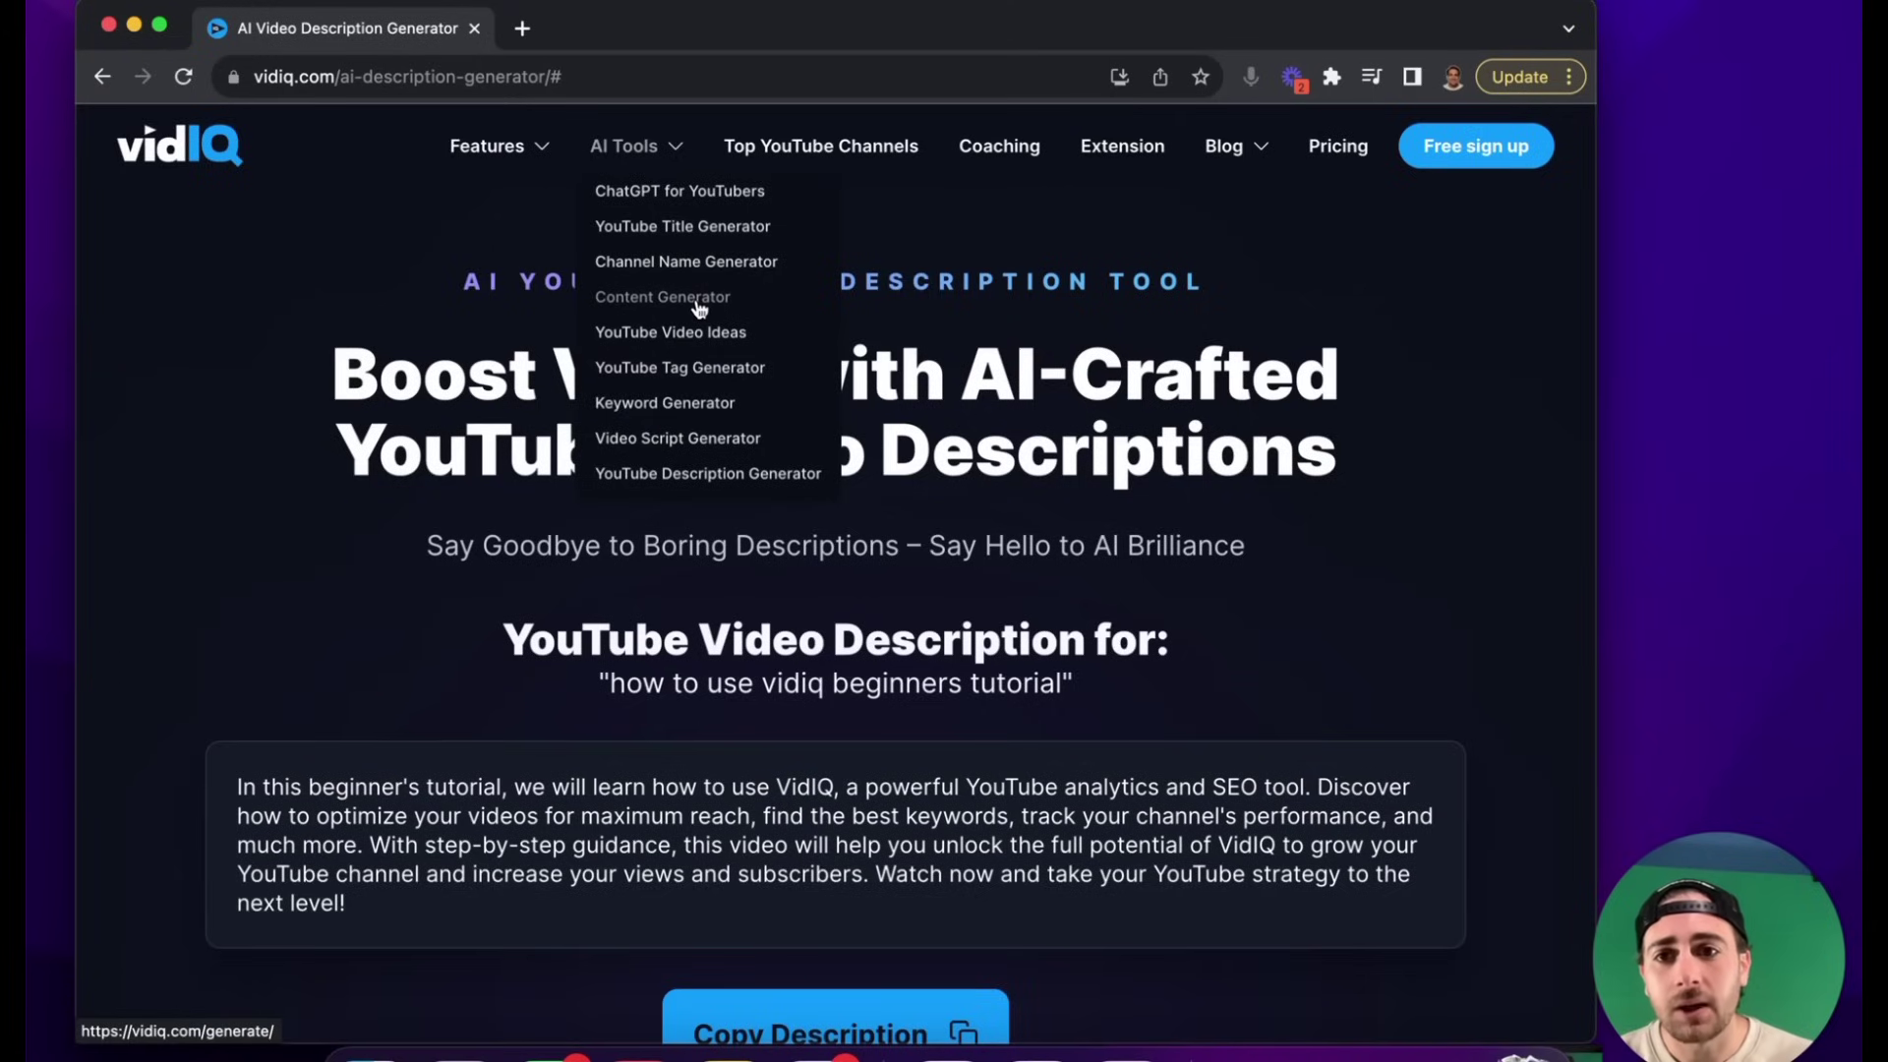
left_click(733, 368)
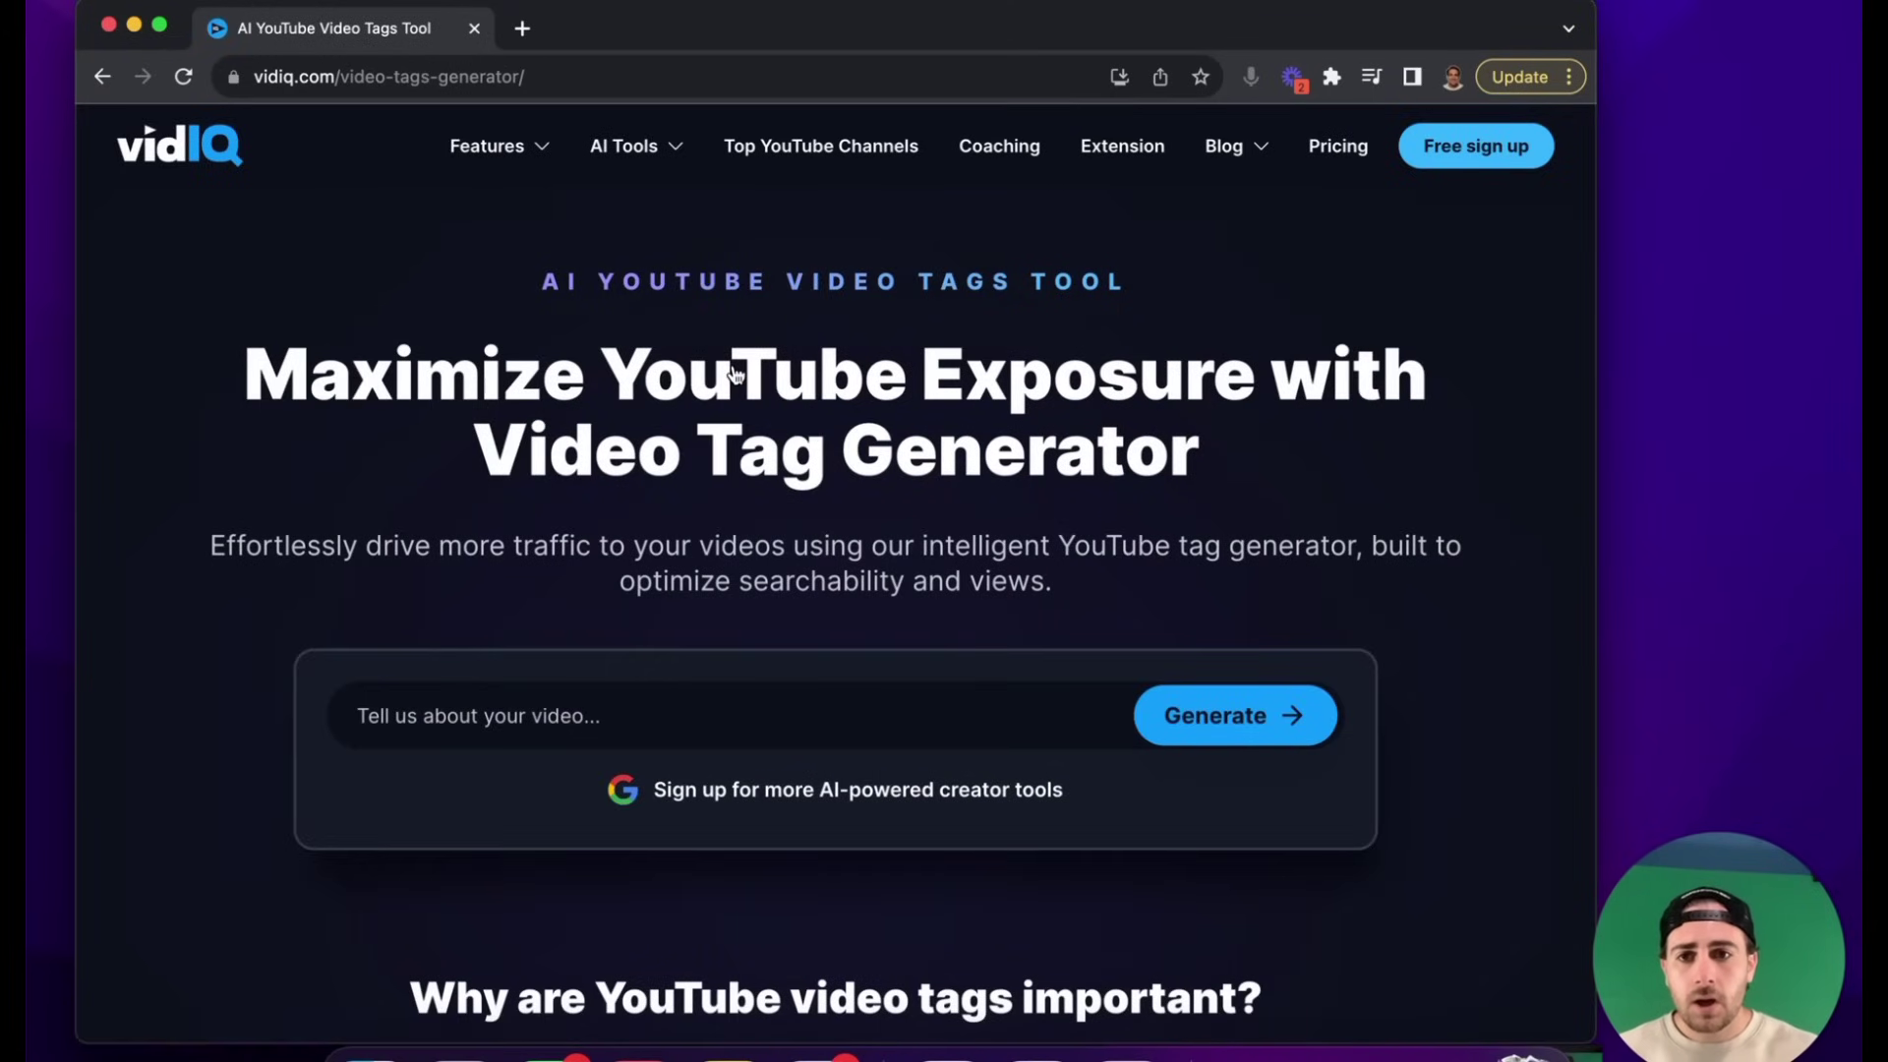
left_click(667, 729)
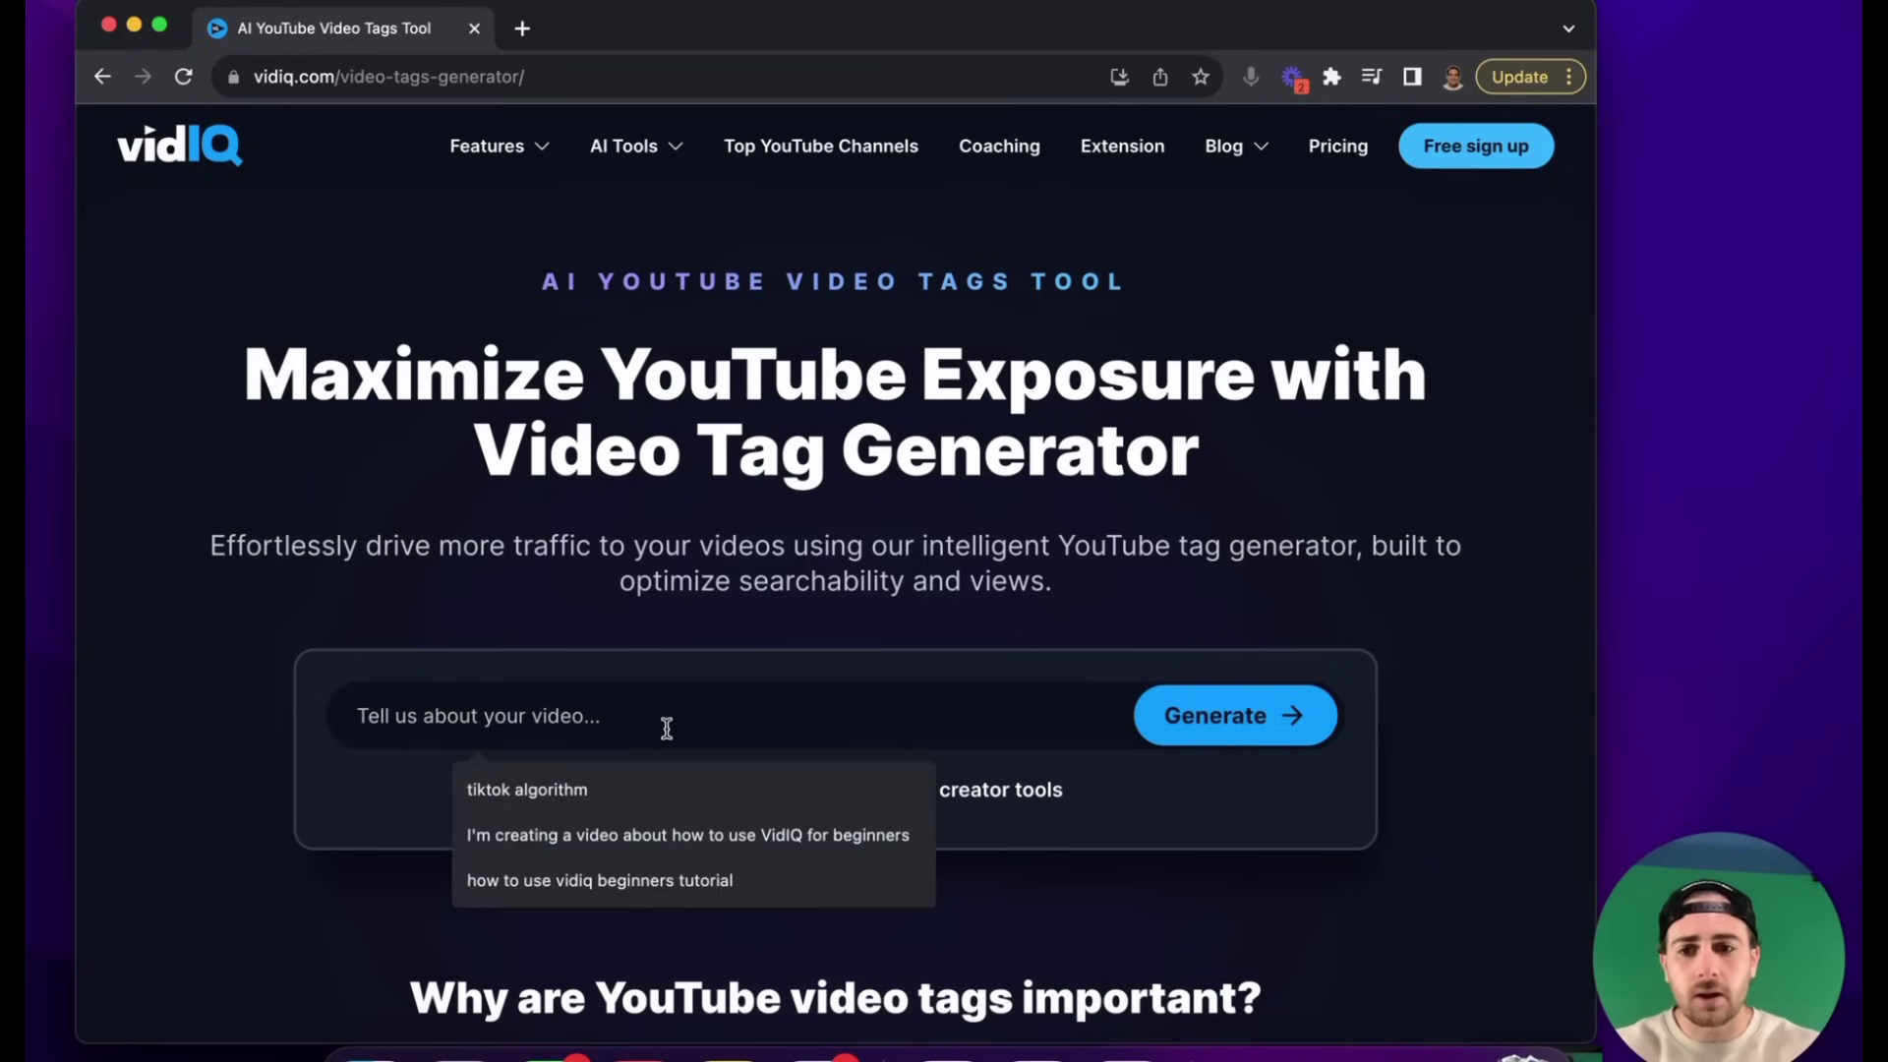
left_click(632, 878)
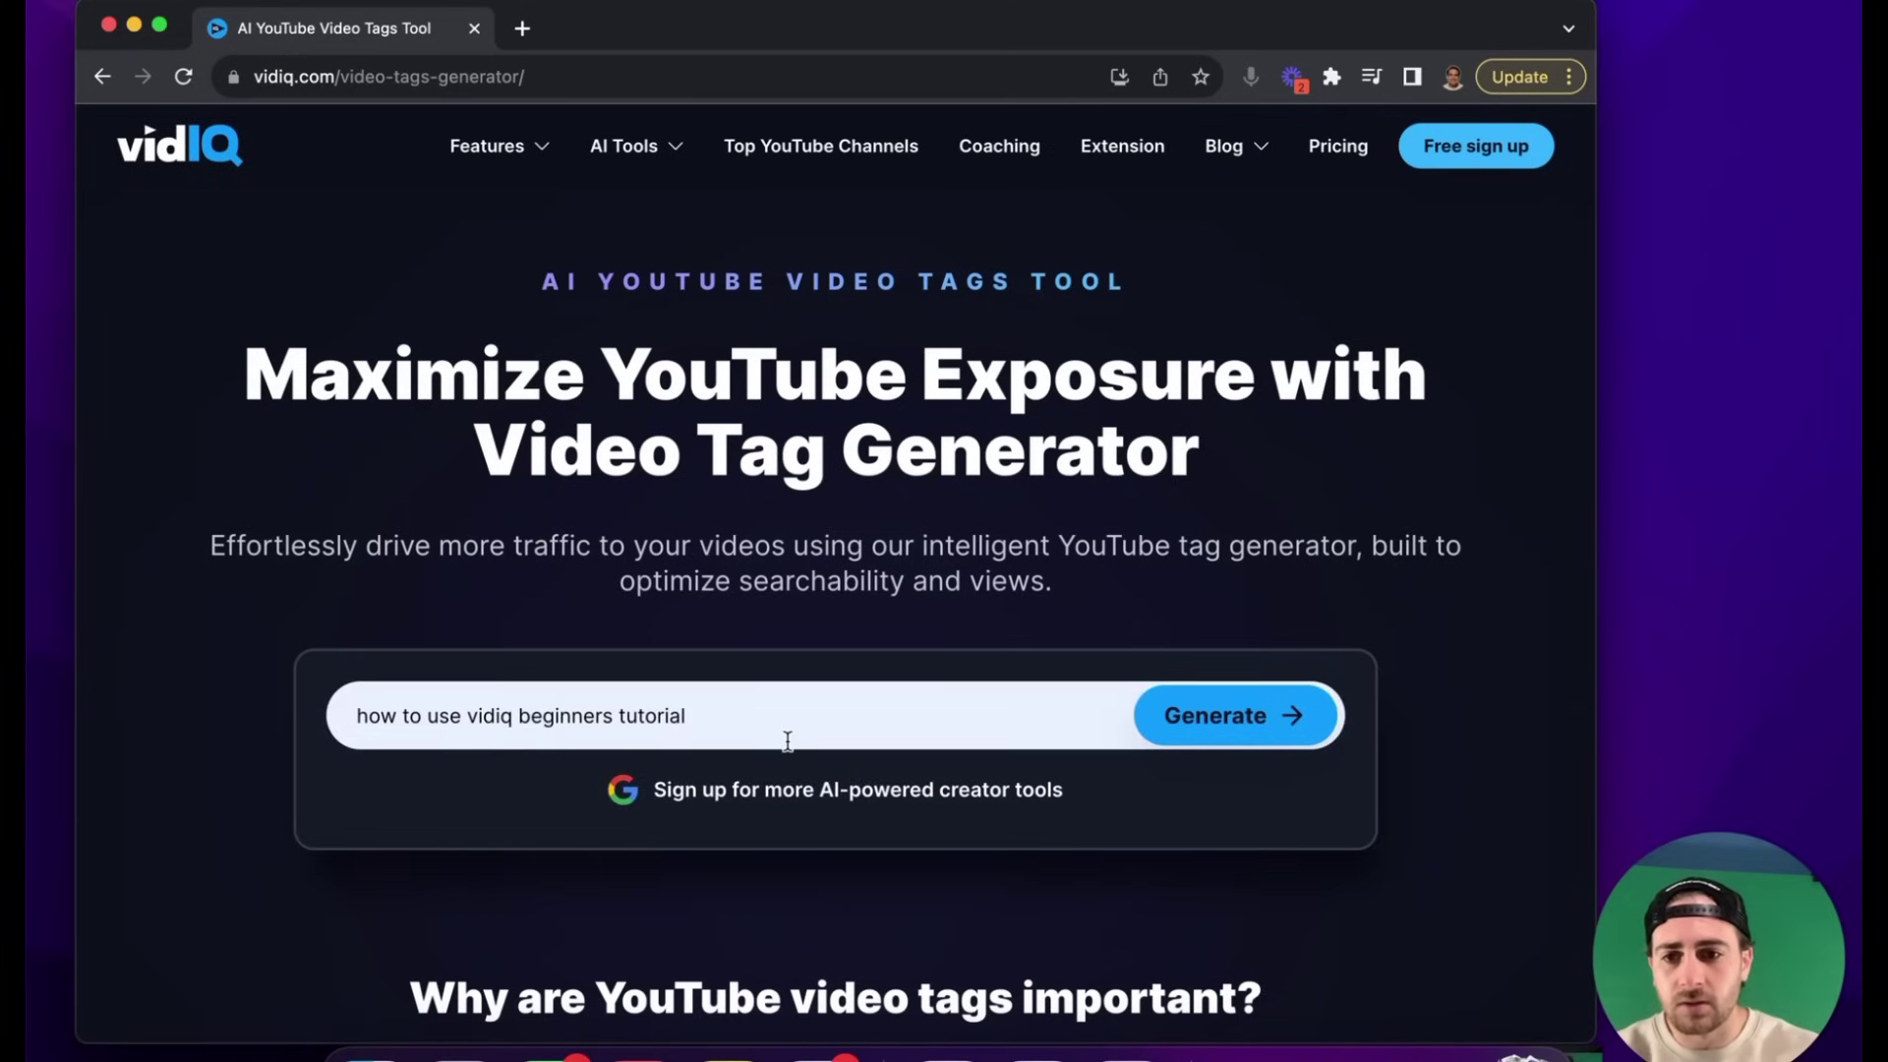
key("Return")
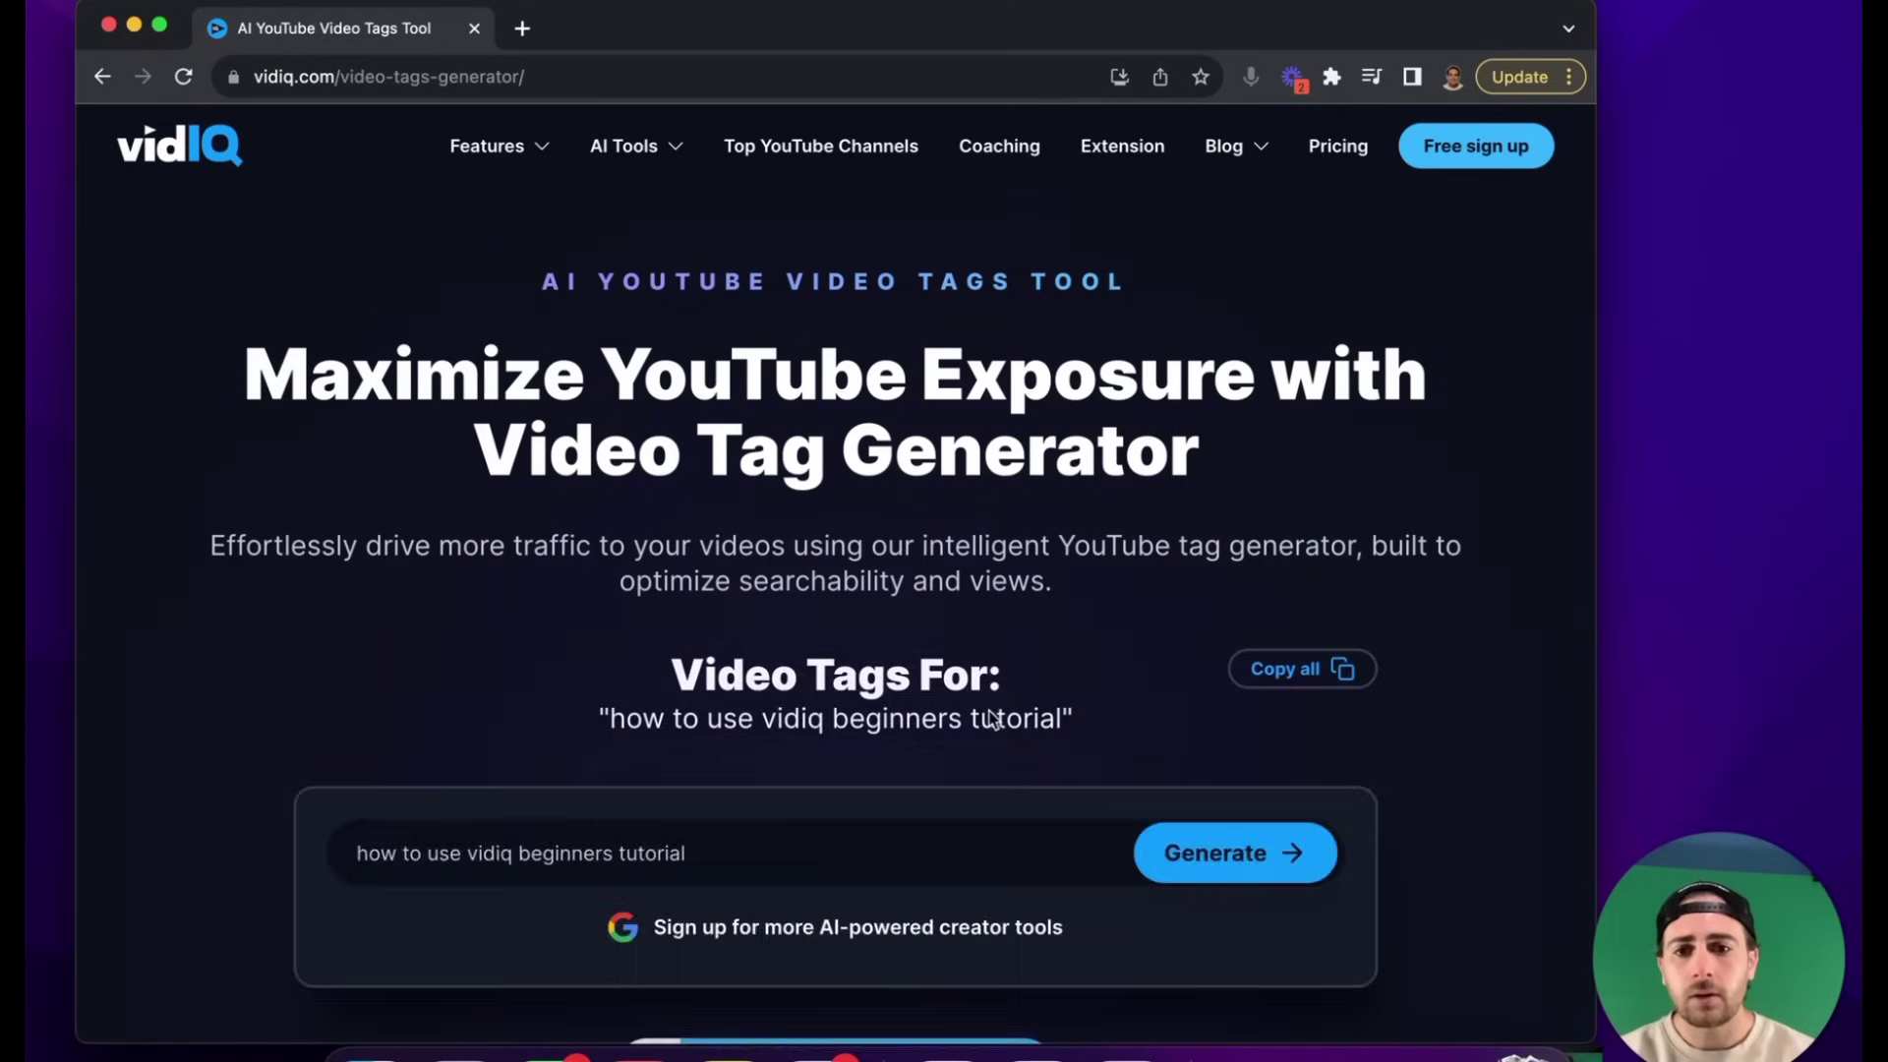
- Look through the full list of generated video tags
scroll(989, 710, "down", 4)
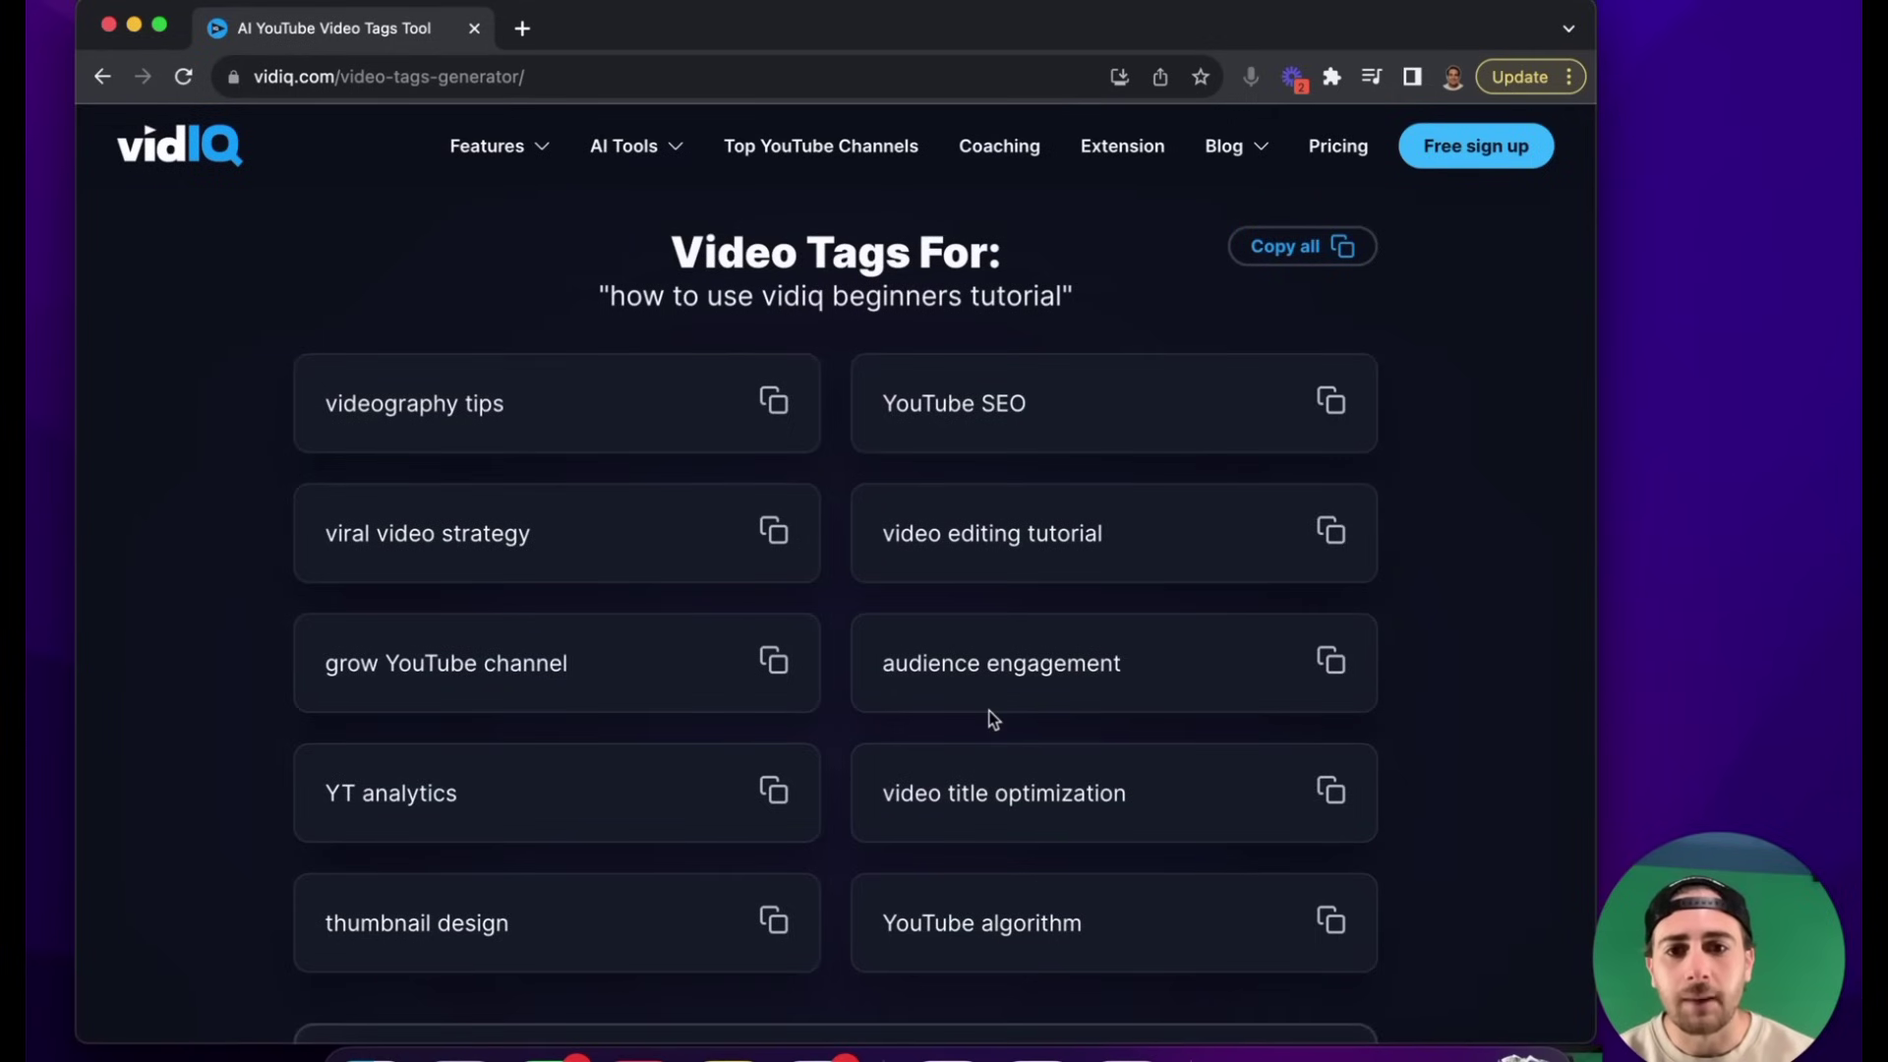
scroll(994, 719, "down", 8)
scroll(993, 719, "up", 8)
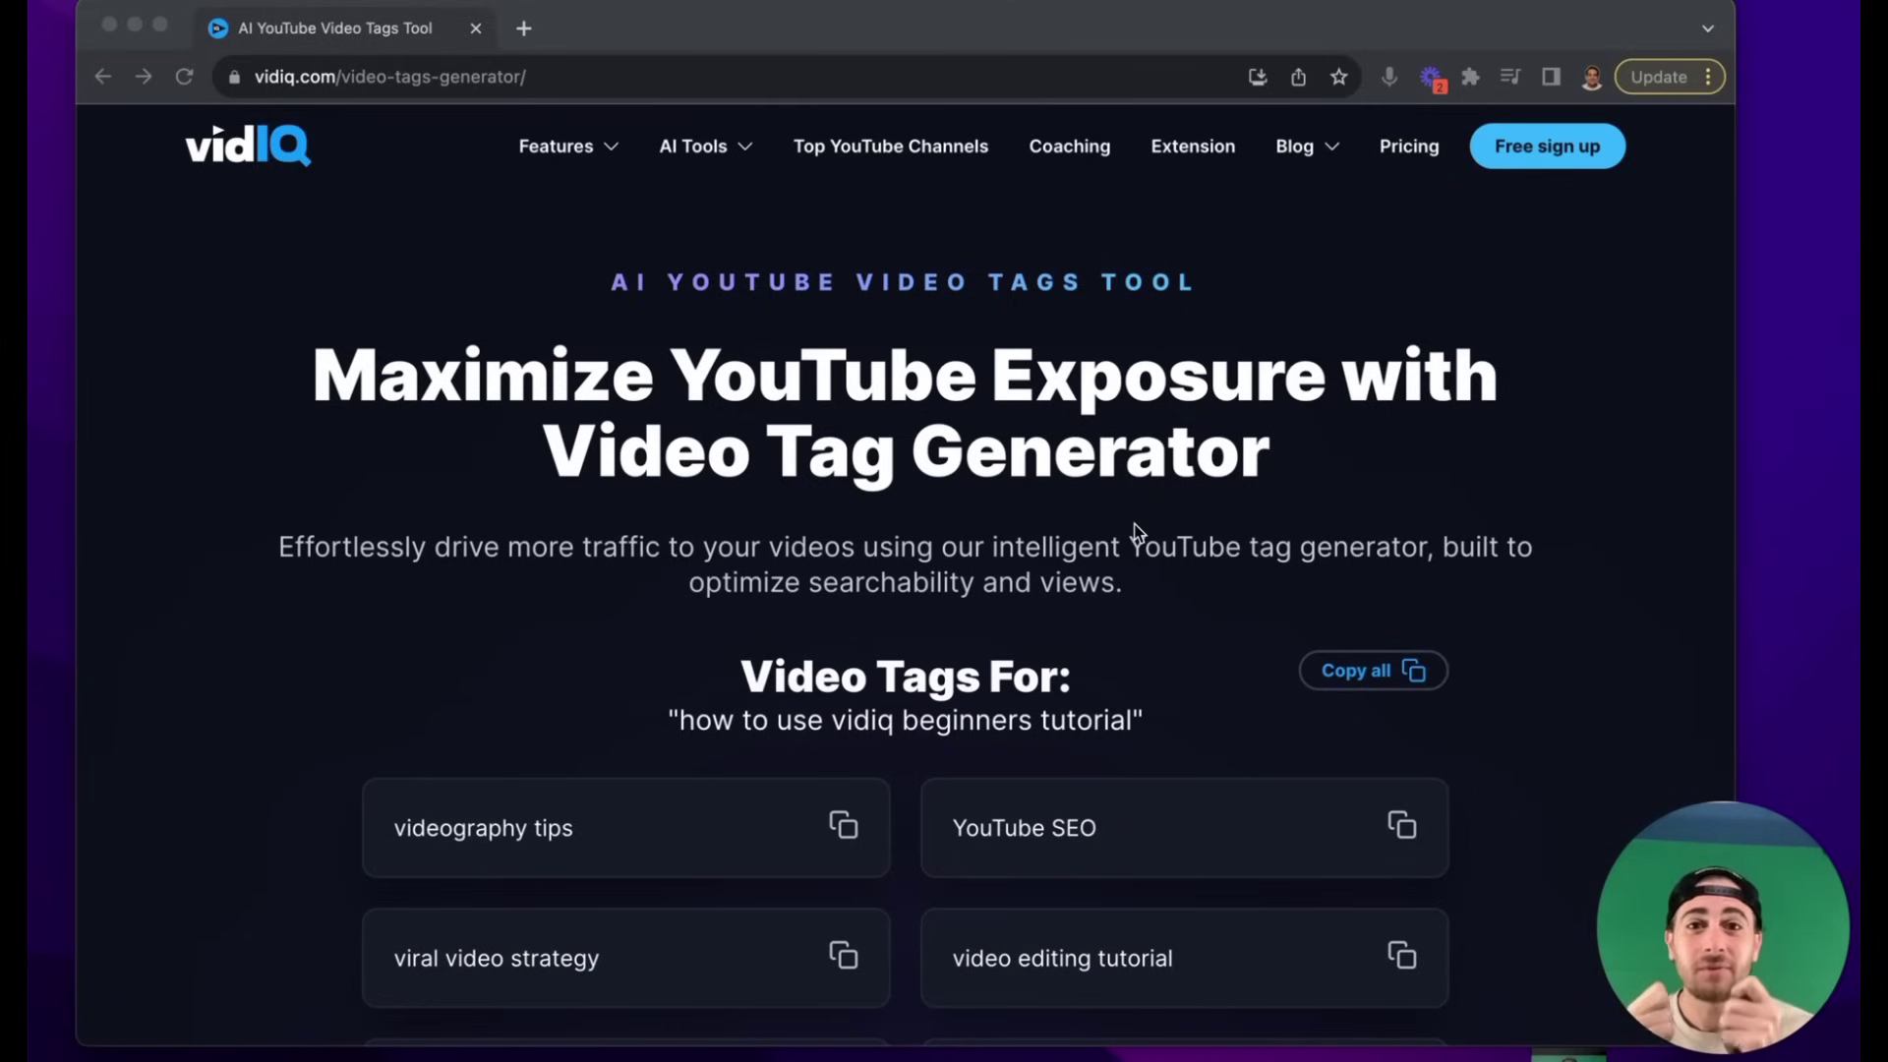
- Return to the vidIQ homepage and sign in with the listed Google account
left_click(213, 149)
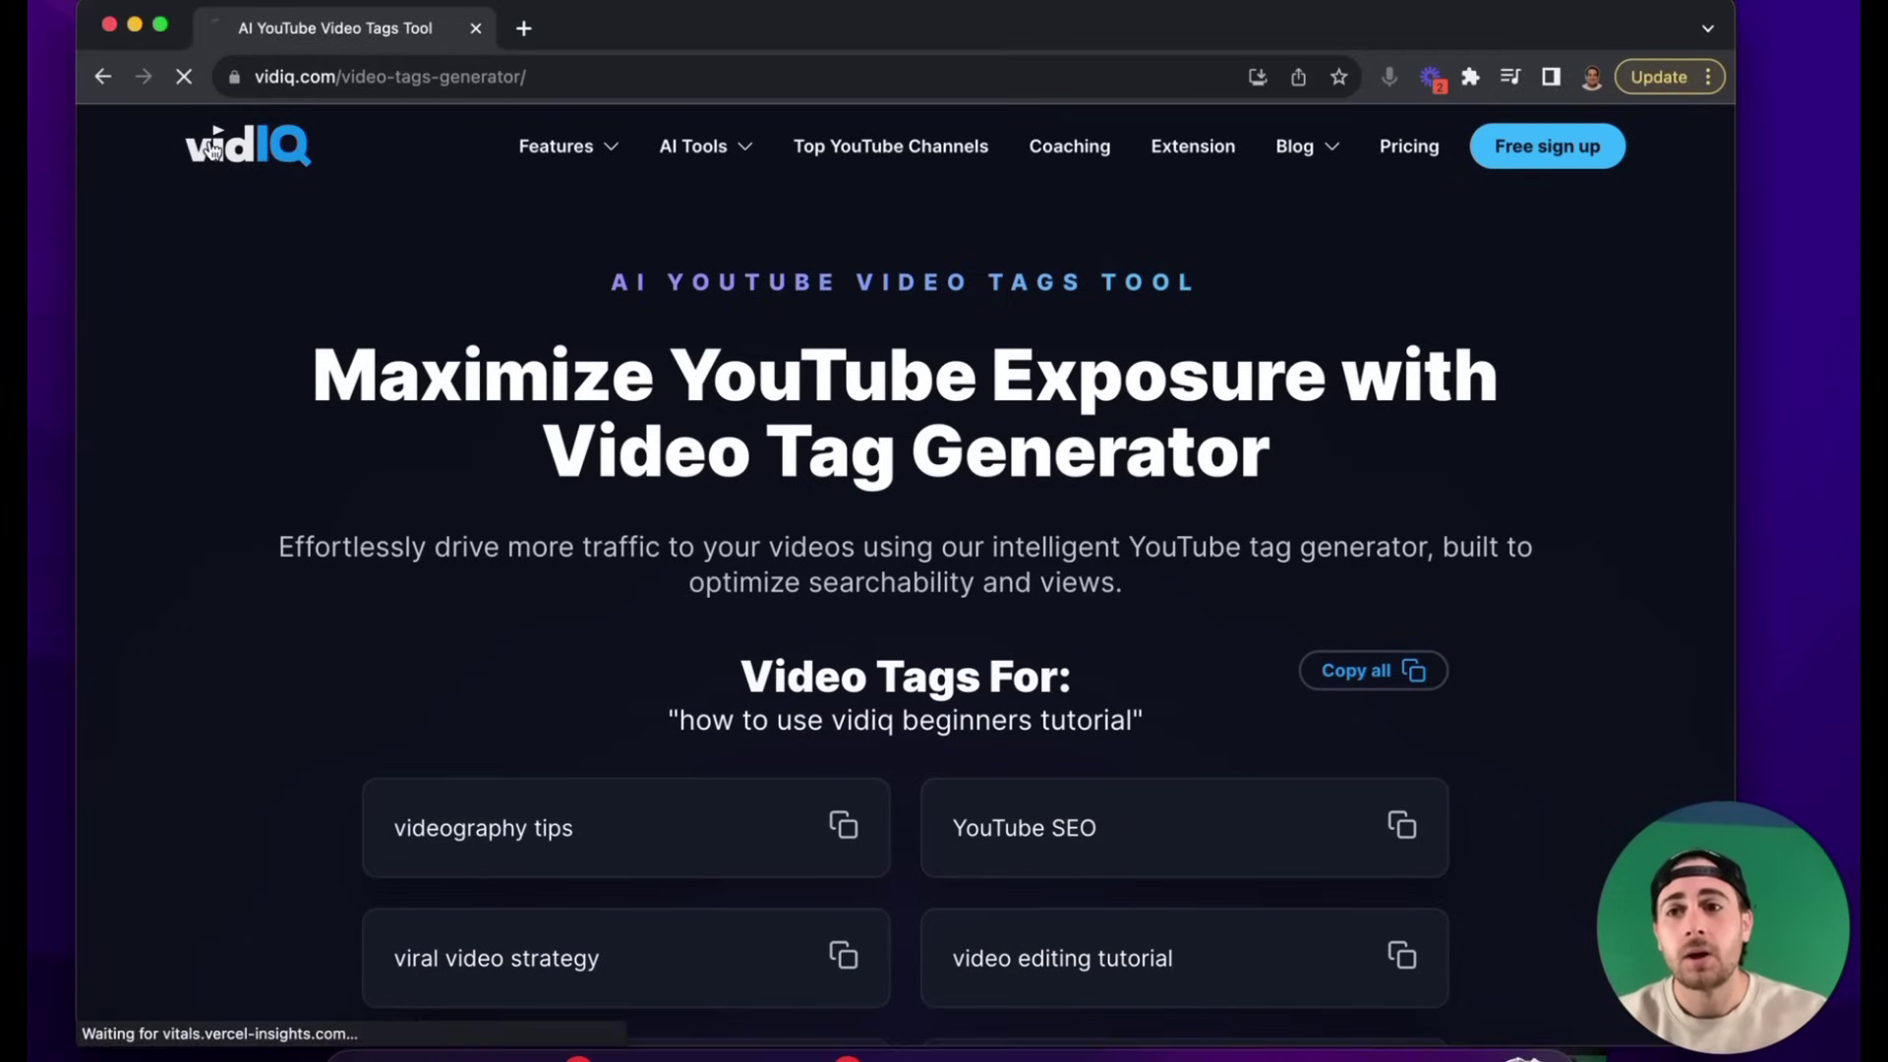
left_click(1263, 408)
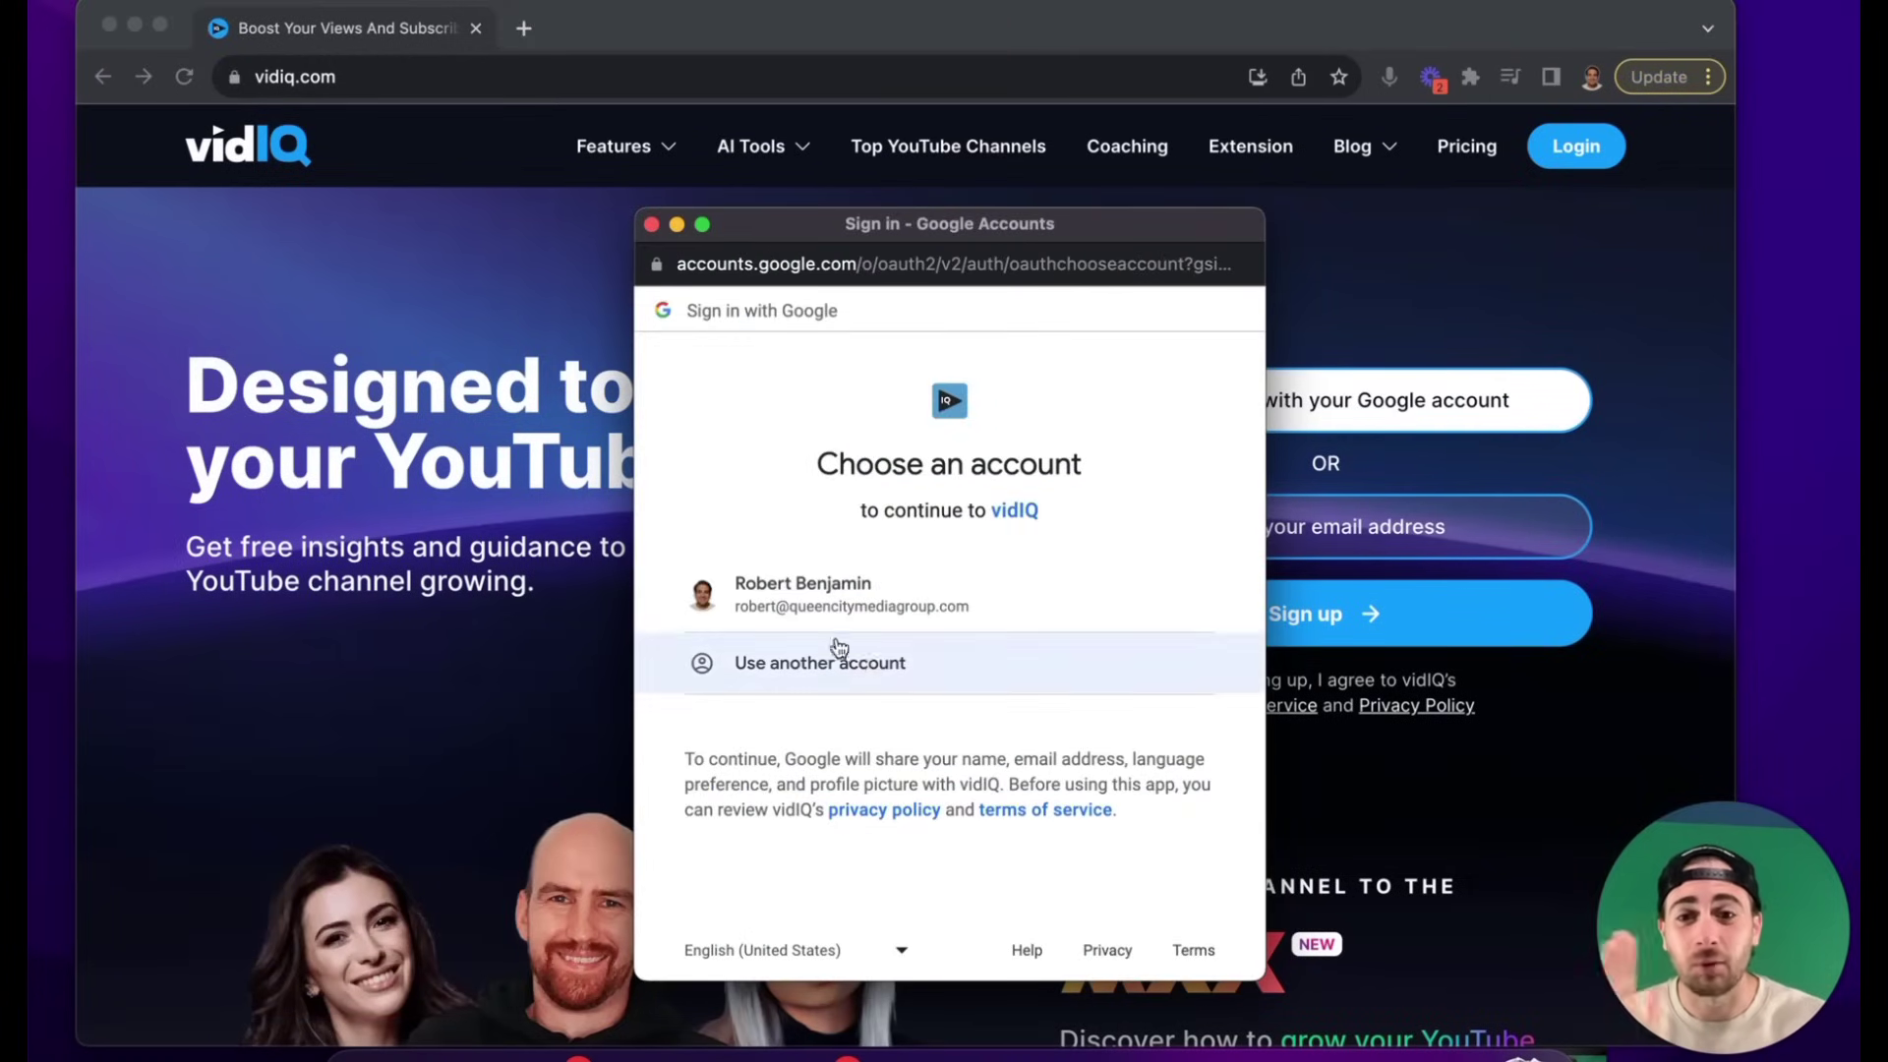
left_click(787, 588)
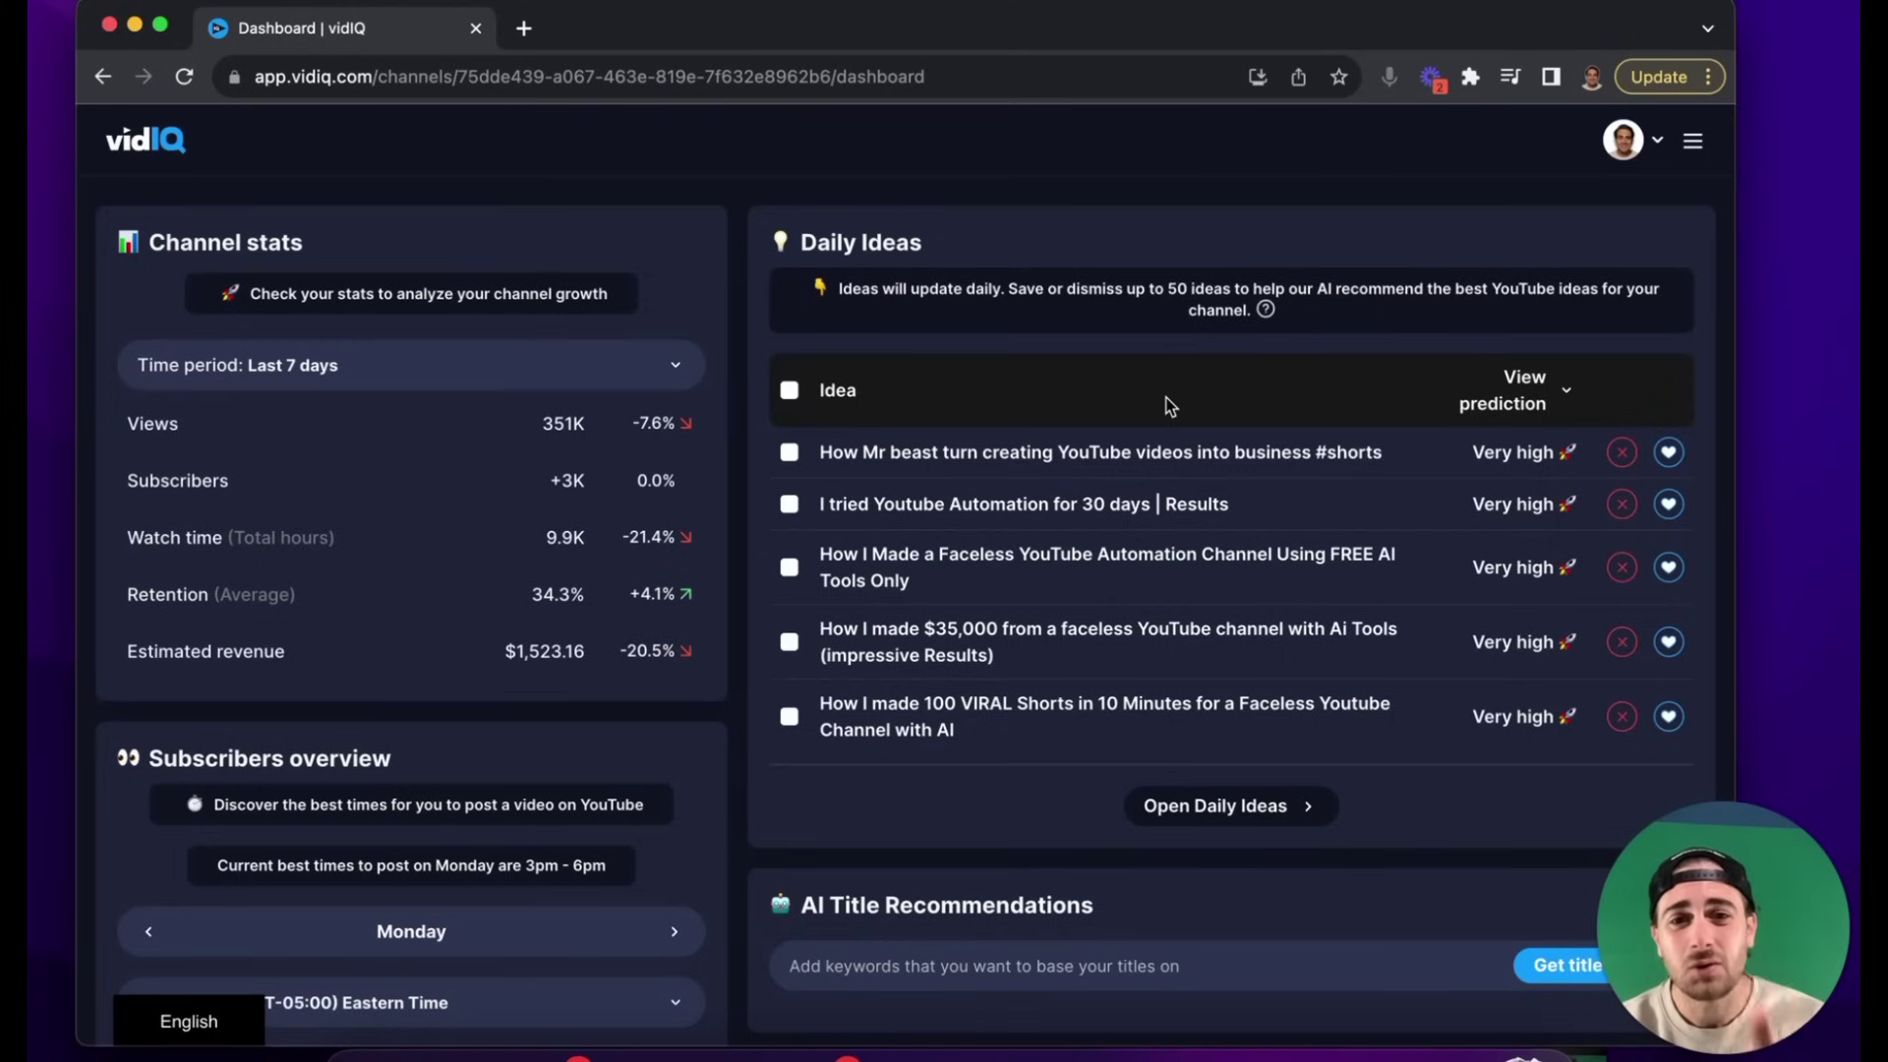
- Review the top-ranked videos for the daily idea "How I Made a Faceless YouTube Automation Channel Using FREE AI Tools Only", then collapse them
left_click(1054, 593)
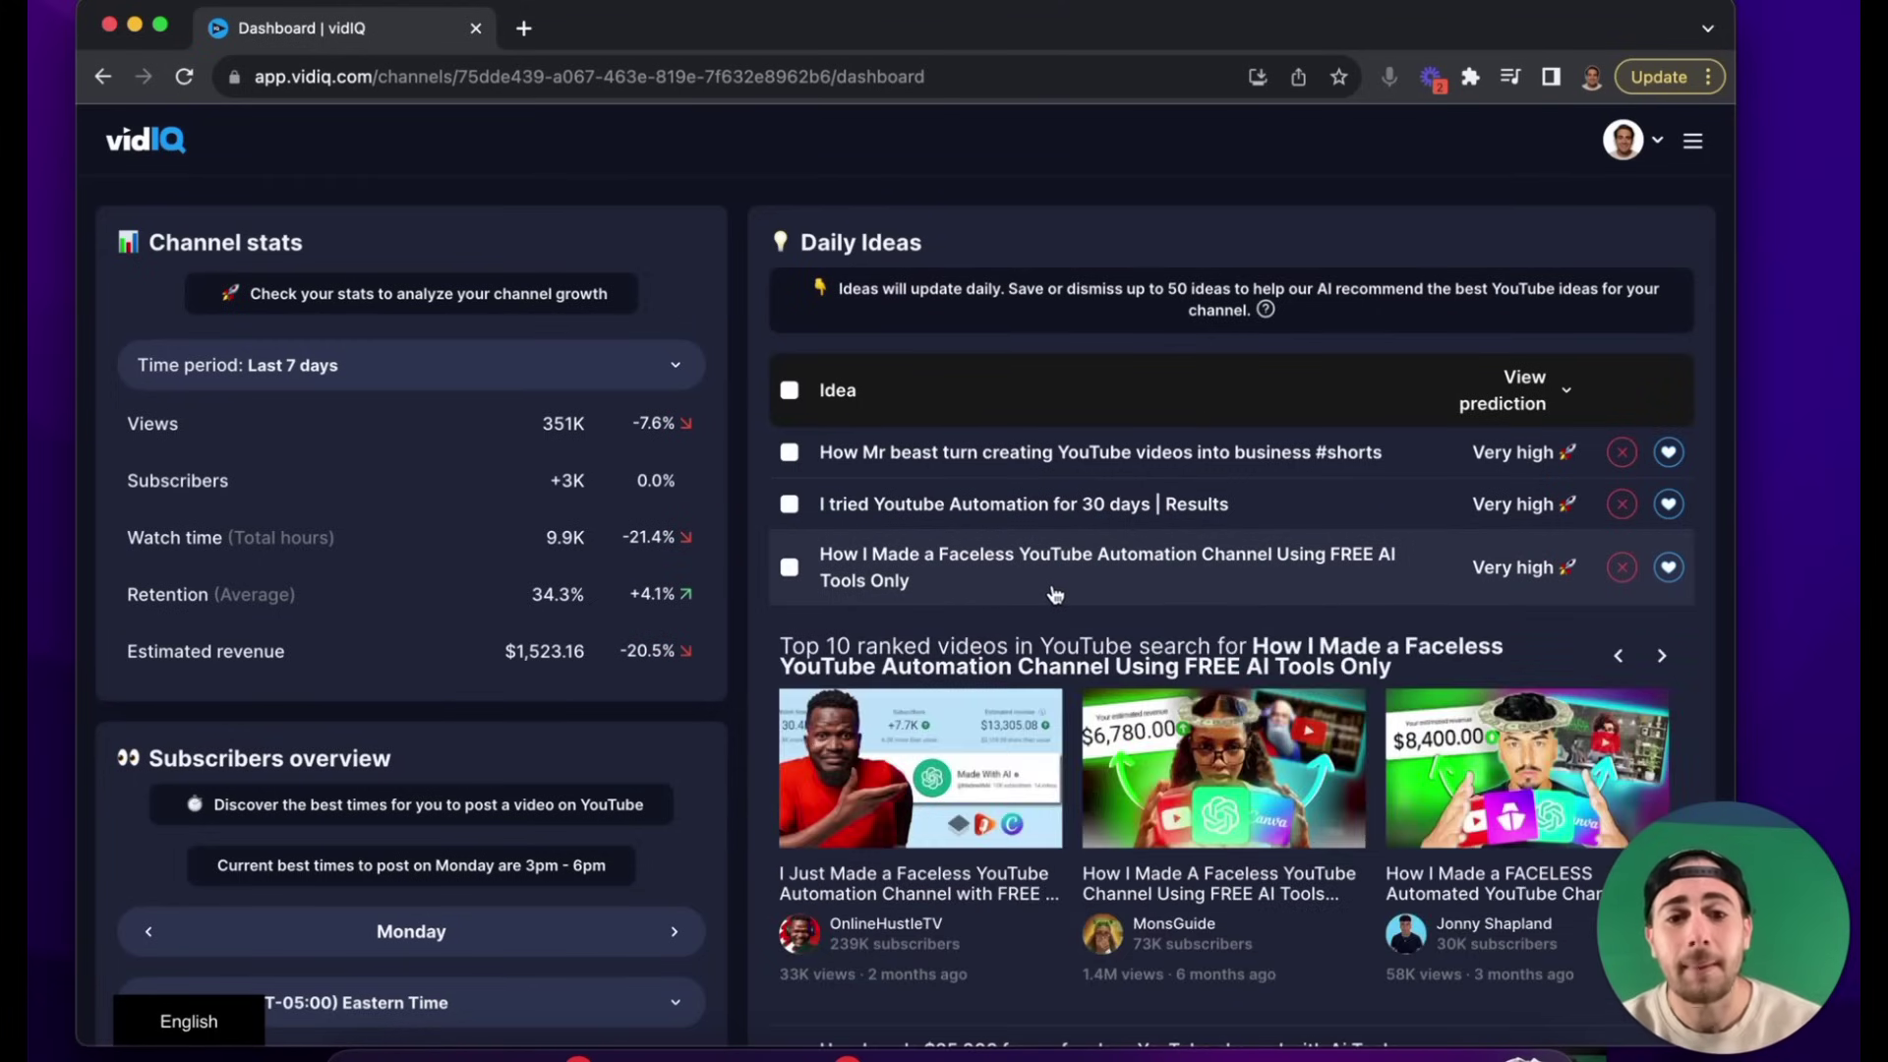
scroll(1055, 593, "down", 2)
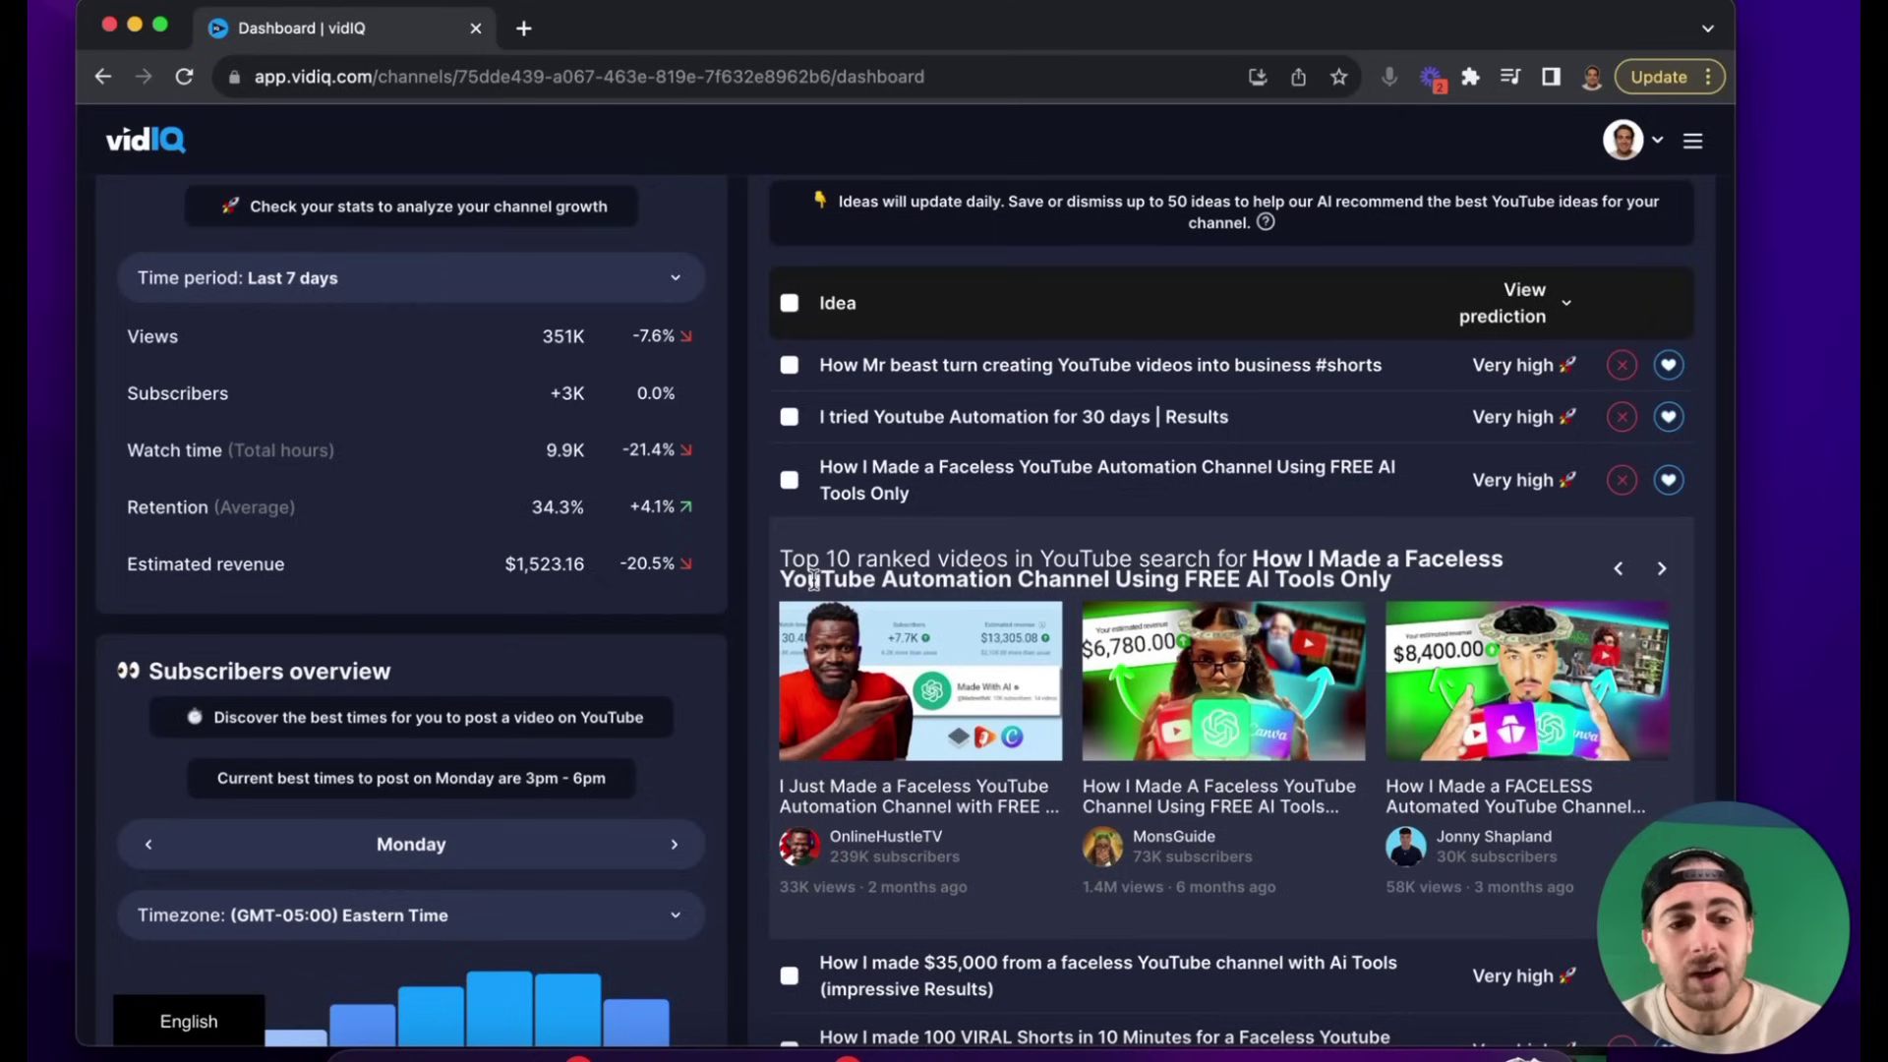
mouse_move(1234, 743)
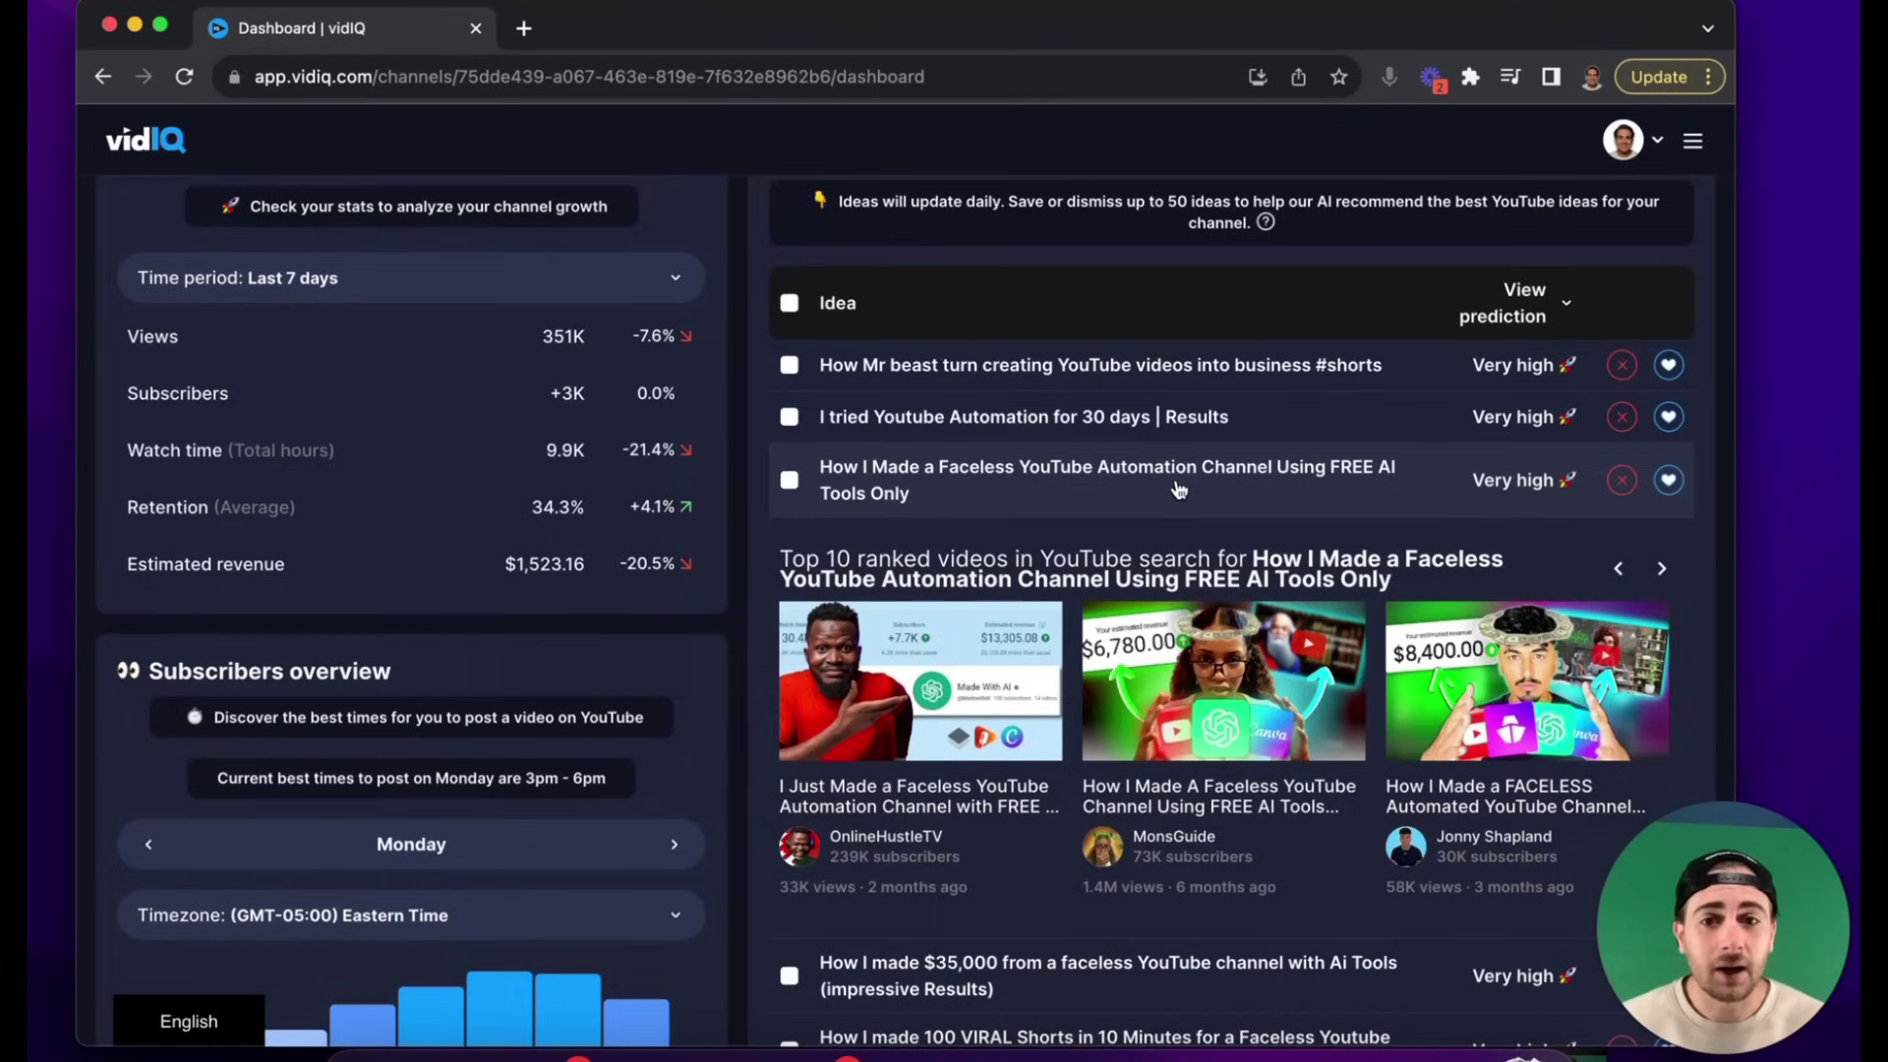
left_click(1250, 515)
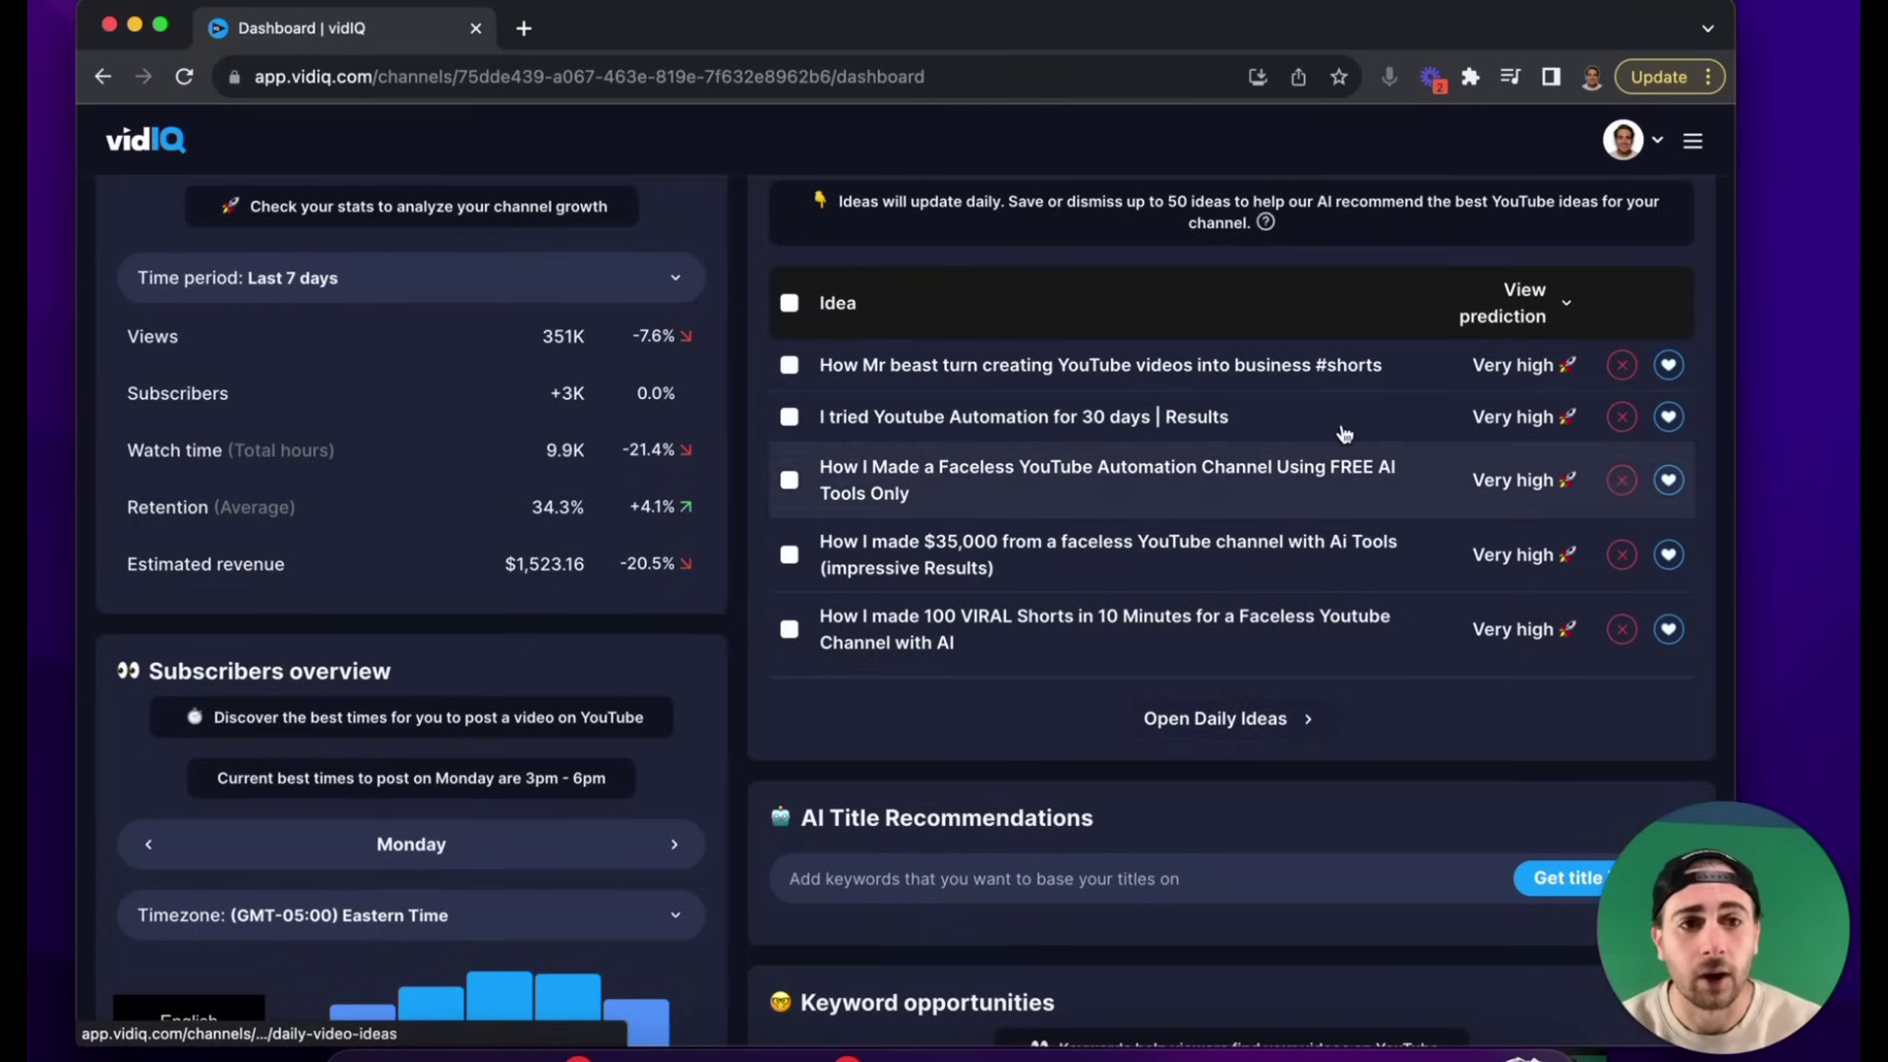
- Open the Keywords tool and search for "faceless youtube channel"
left_click(1693, 141)
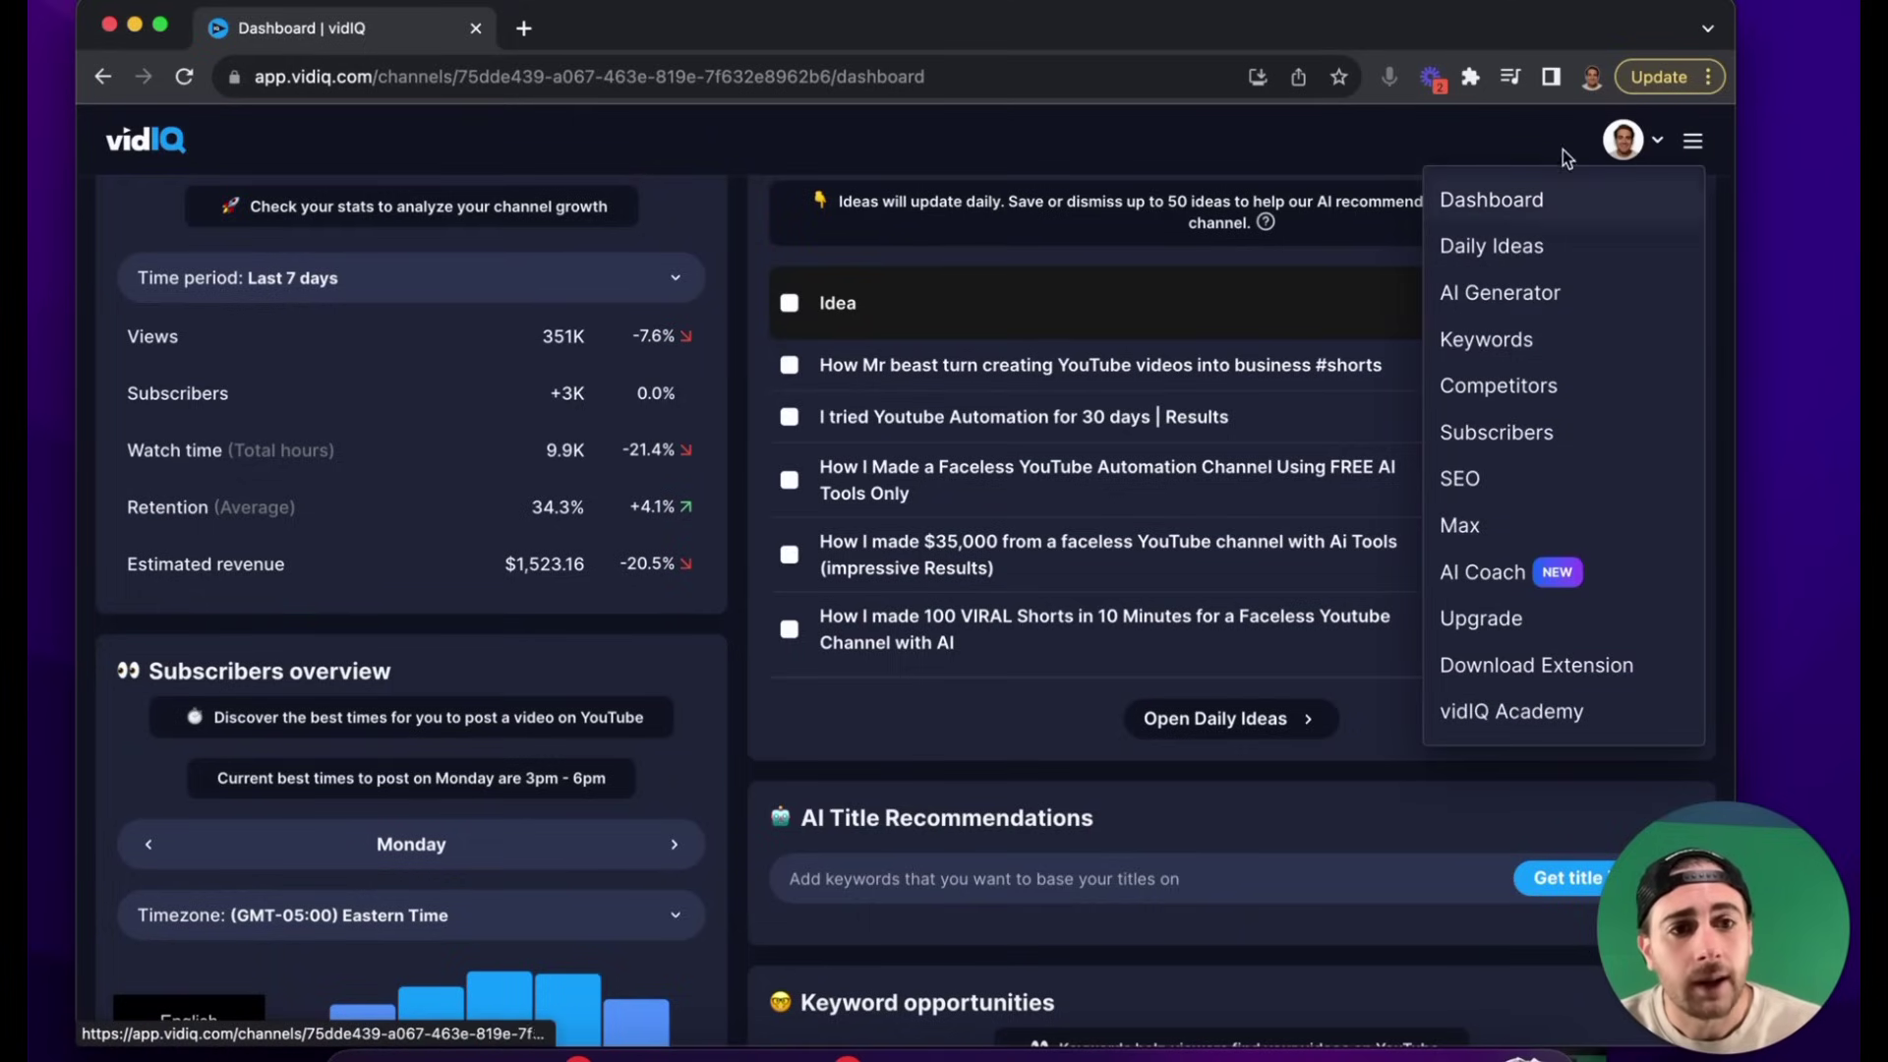
left_click(1520, 352)
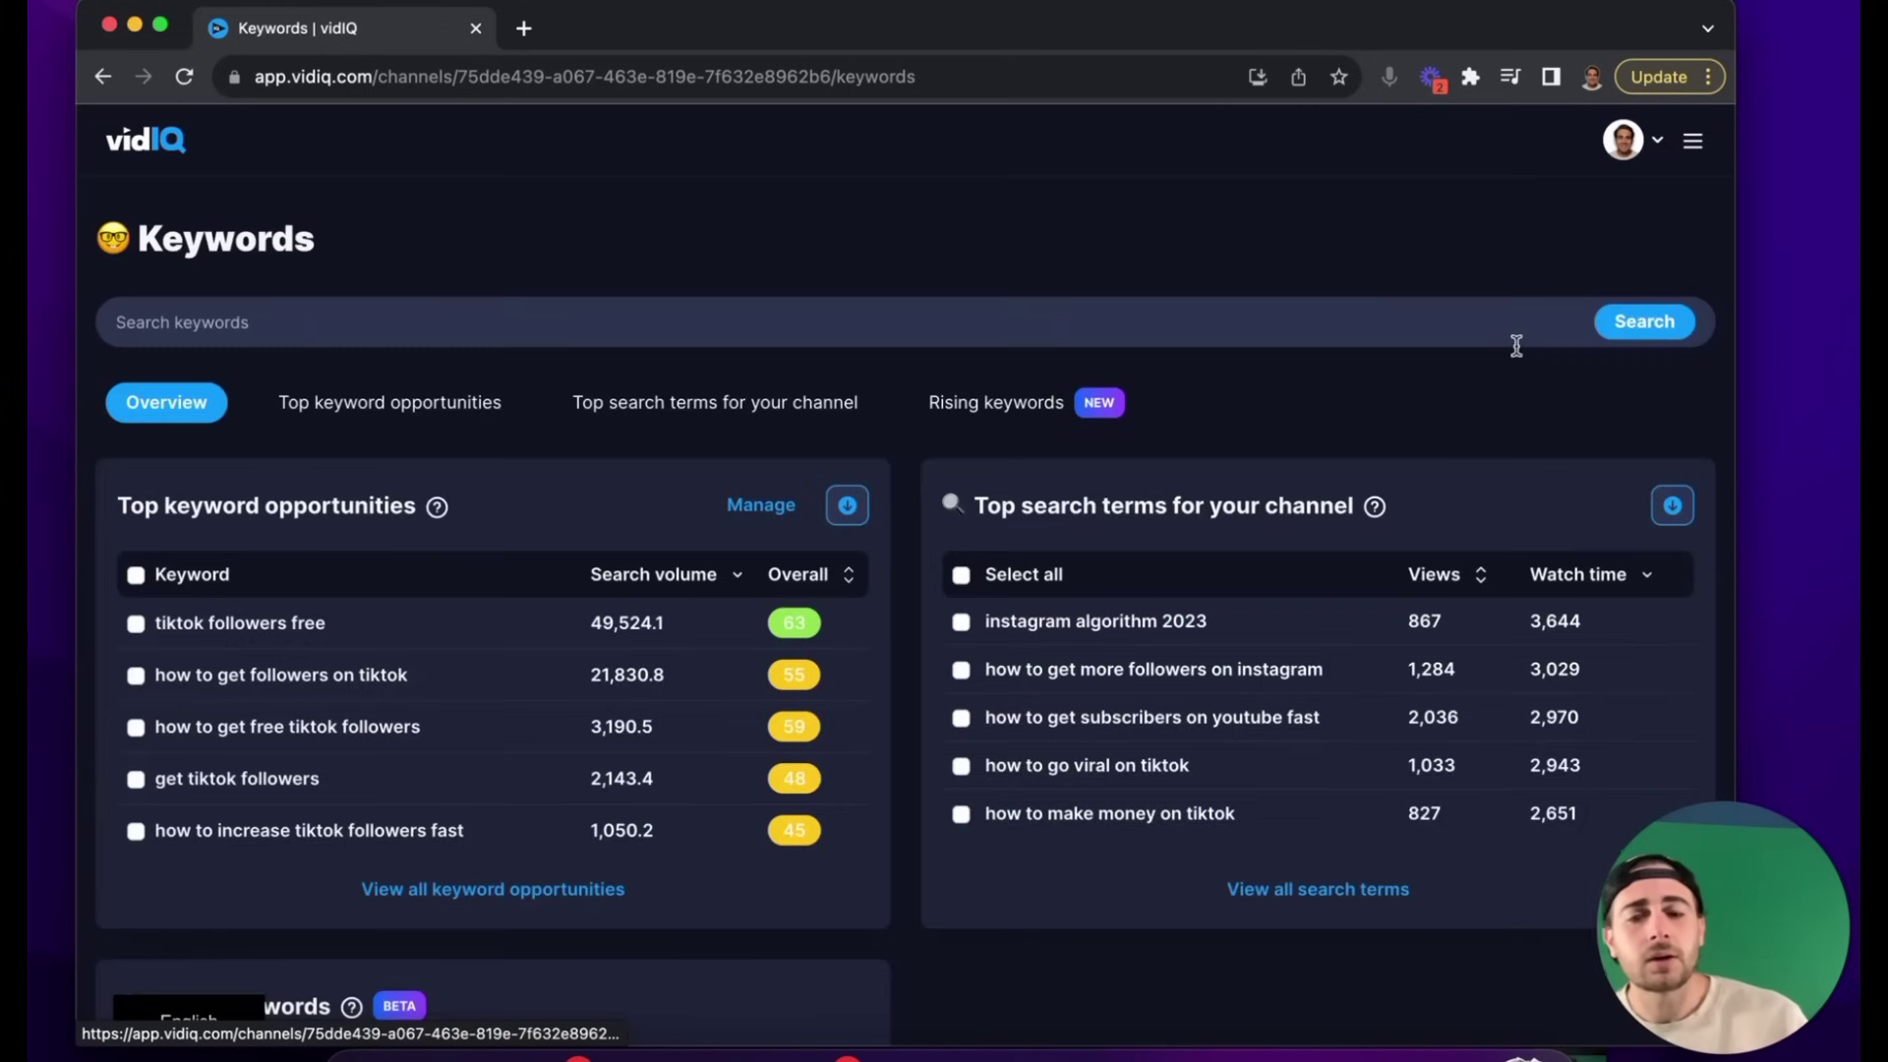
left_click(695, 329)
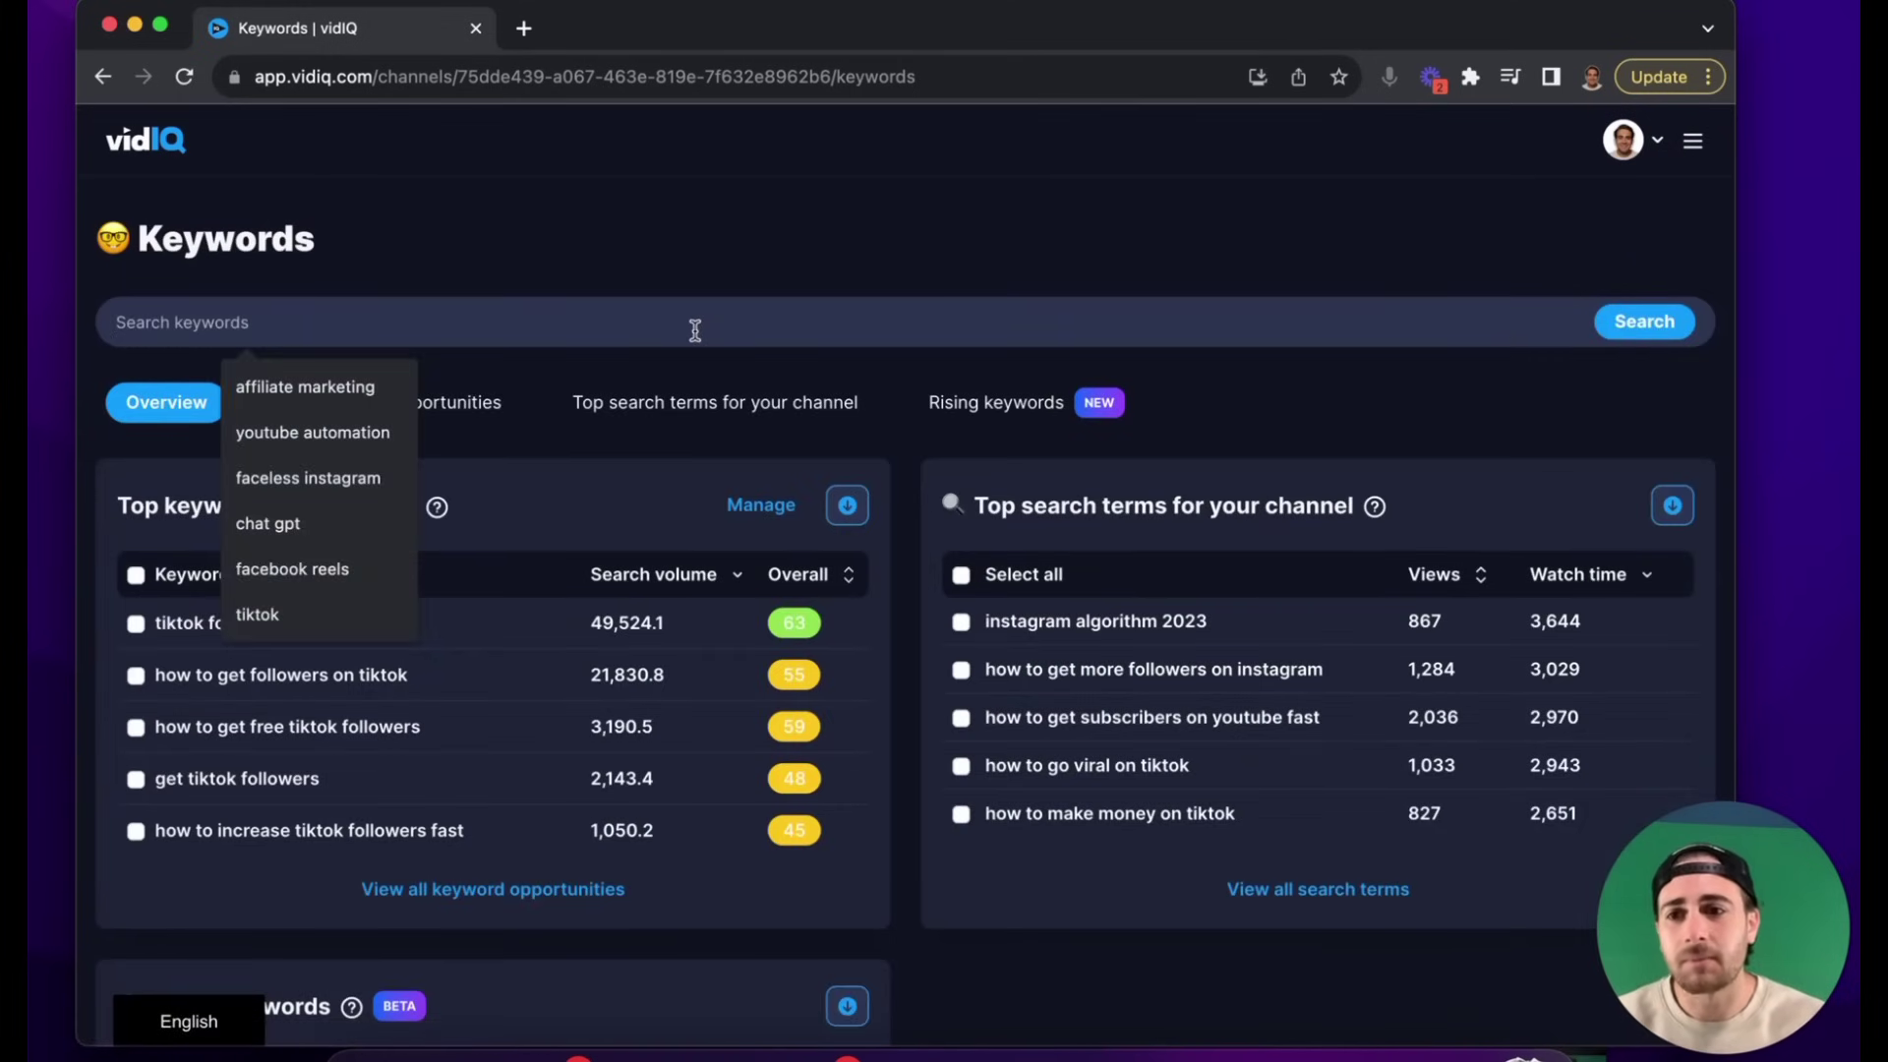
type("facebook")
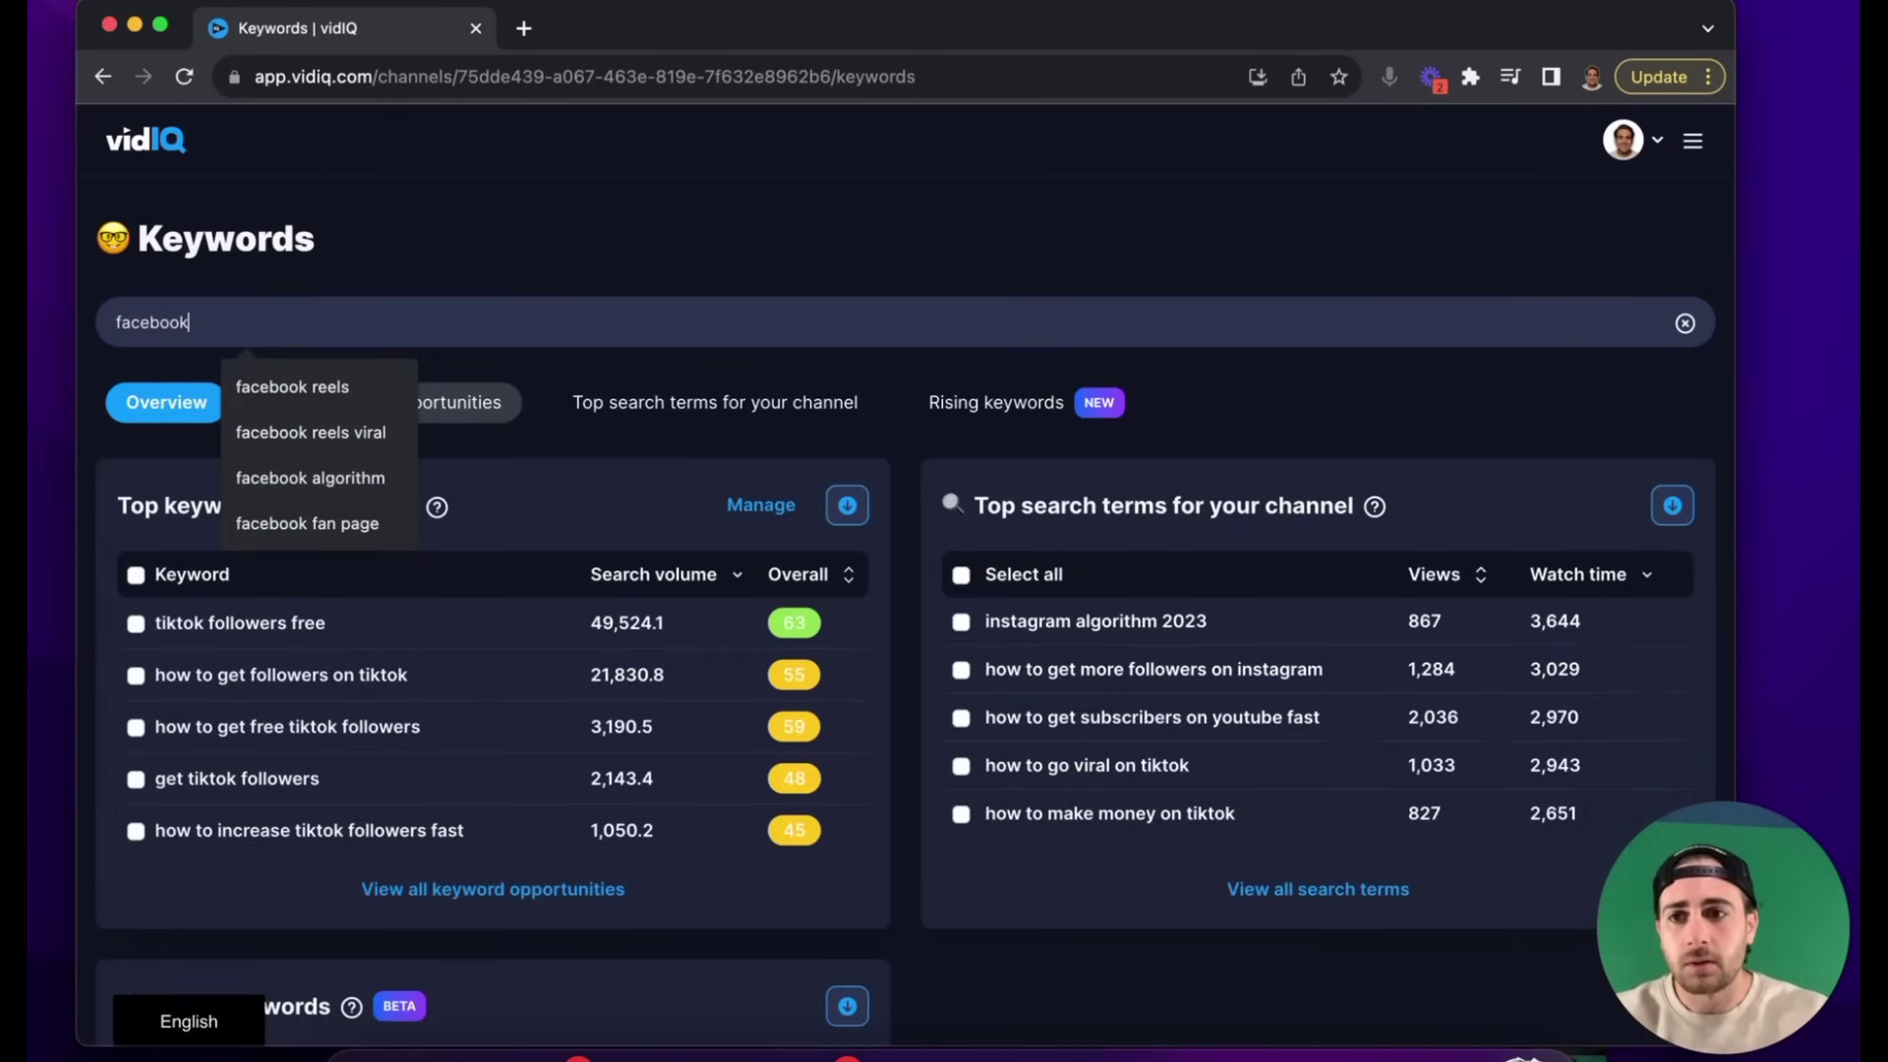
key("super+a")
type("faceless yout")
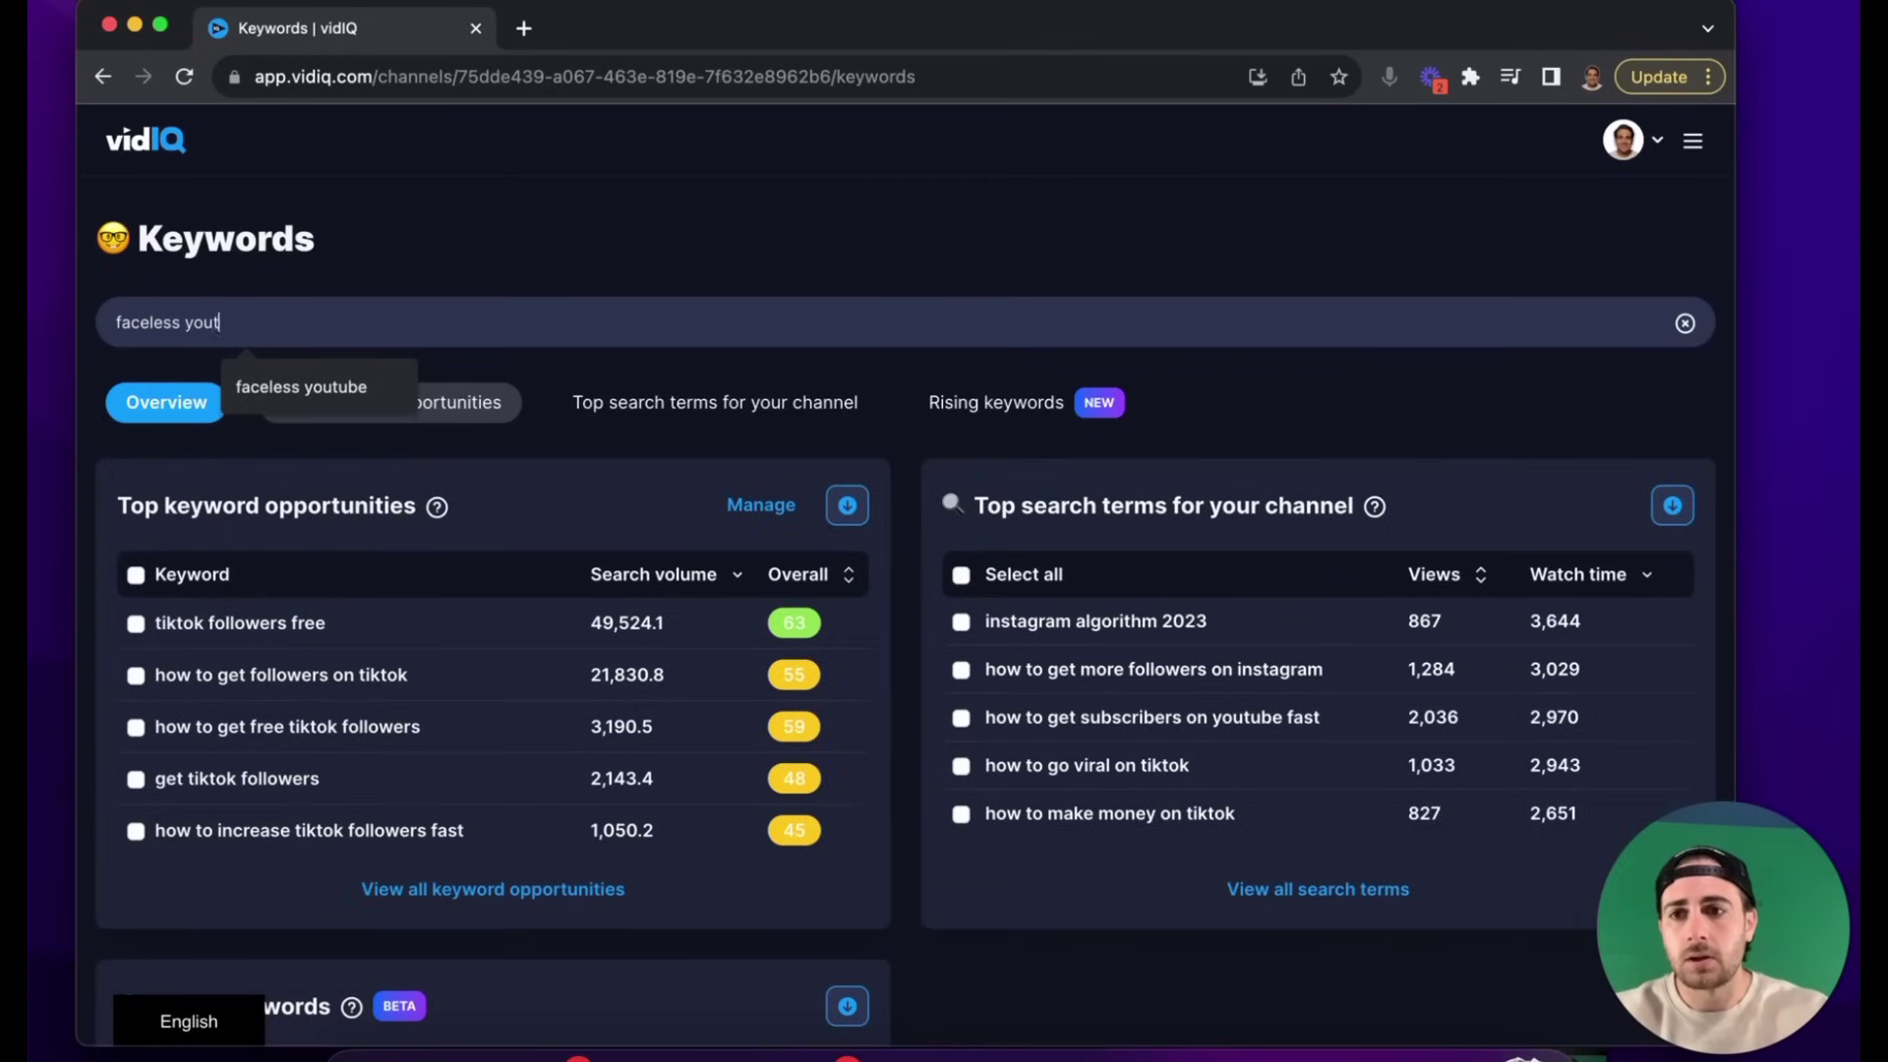
type("ube channel")
key("Return")
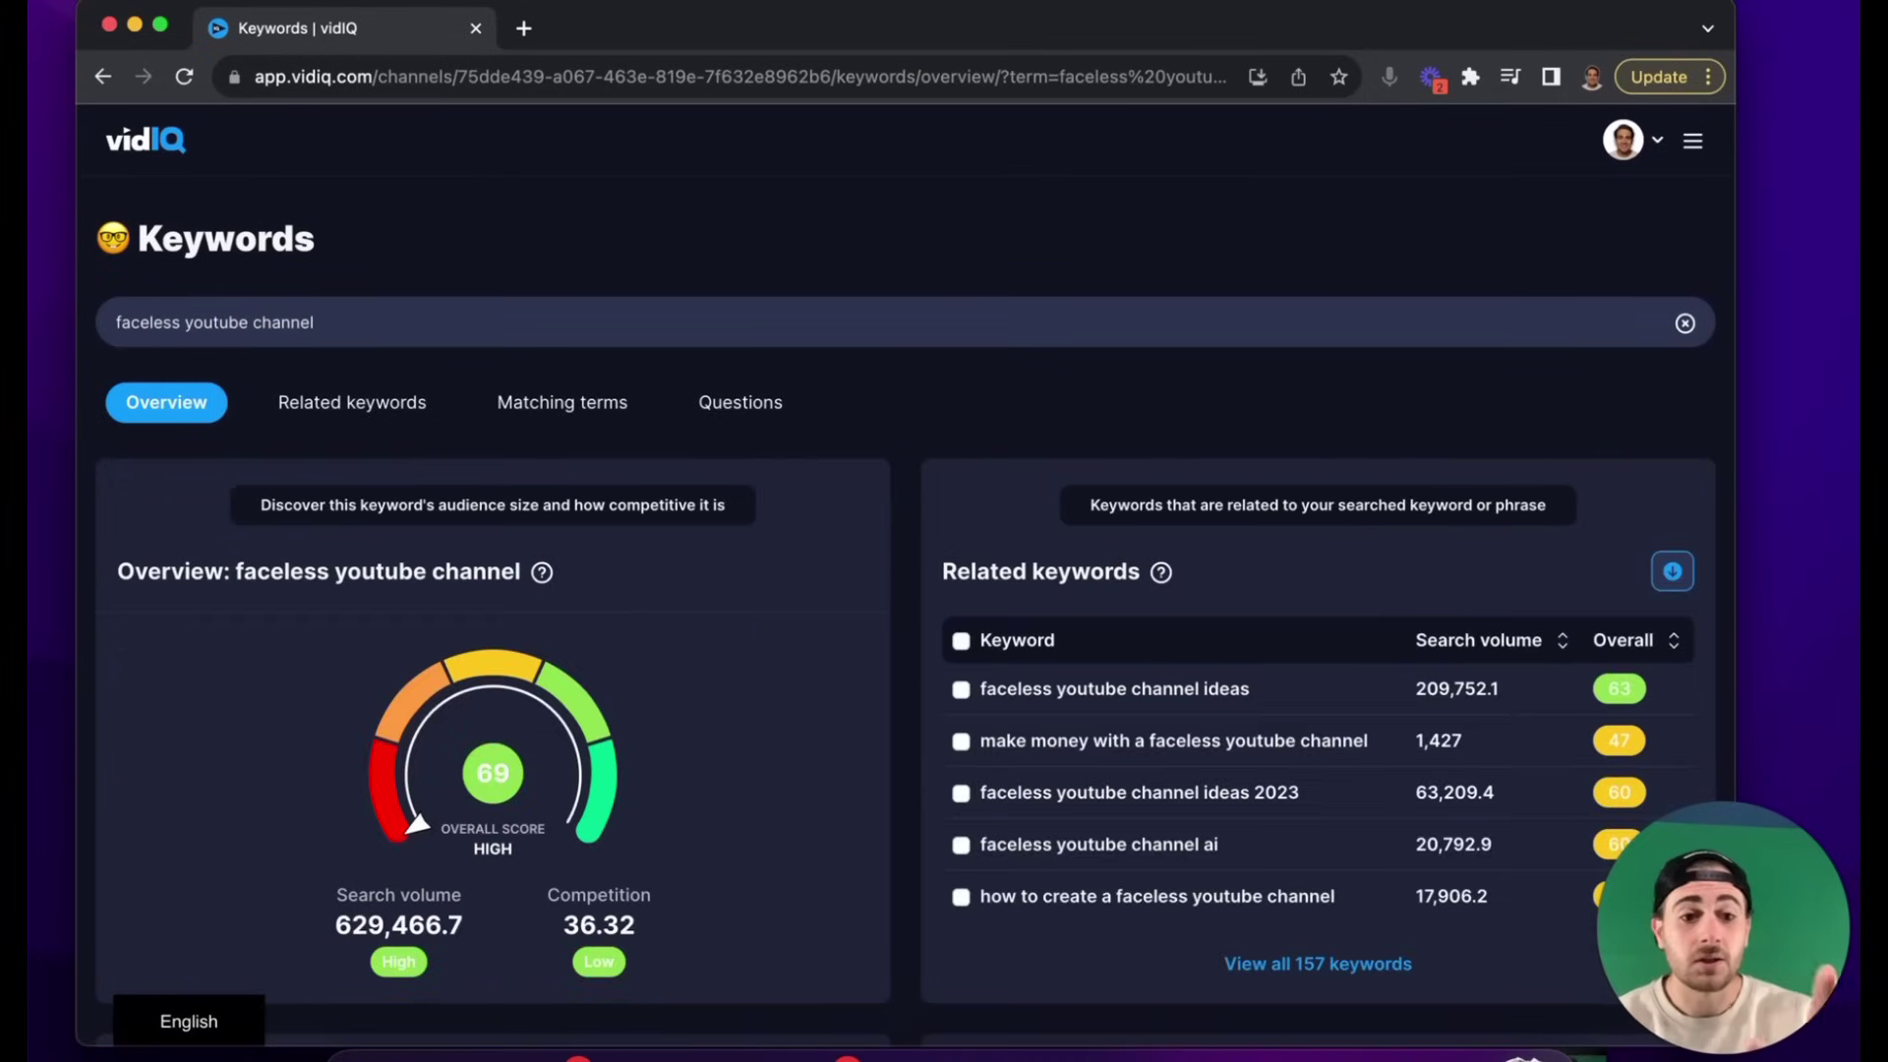
- Examine the search volume and competition figures in the overview of the "faceless youtube channel" keyword
scroll(174, 782, "down", 2)
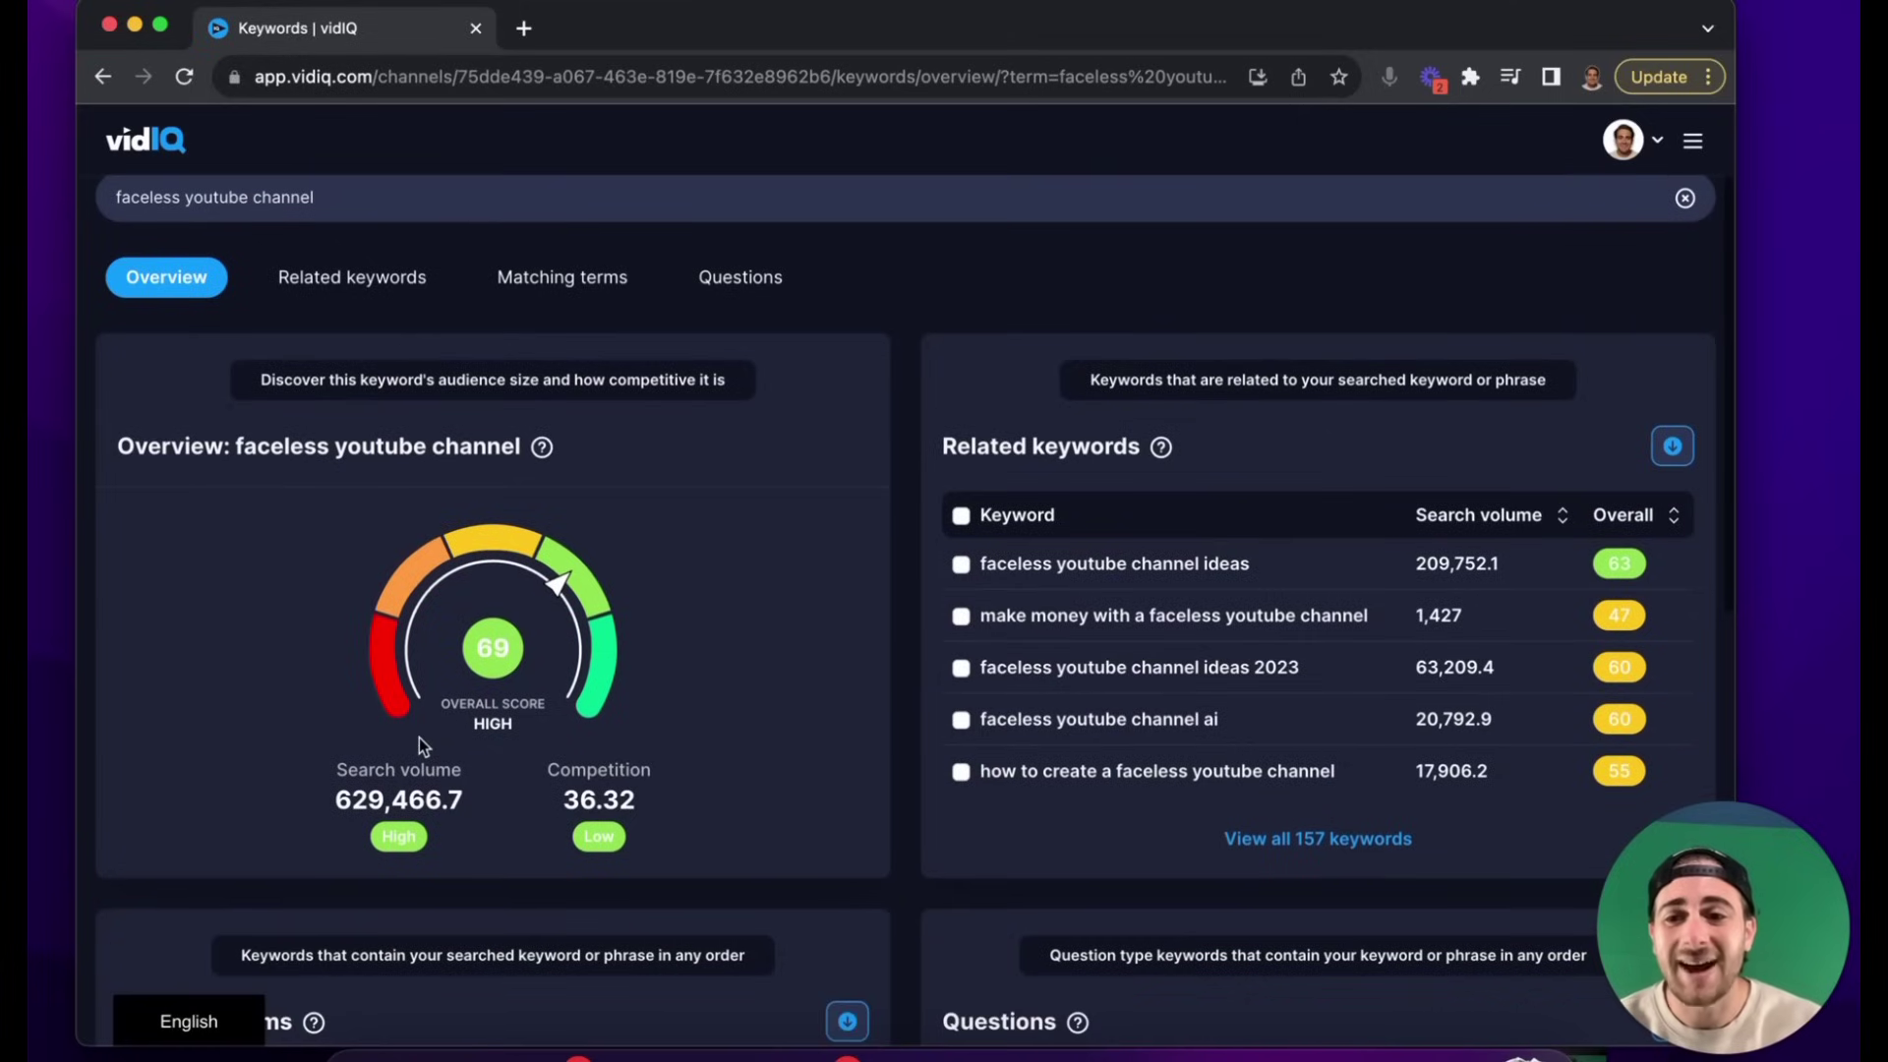
double_click(407, 775)
left_click(407, 777)
double_click(410, 804)
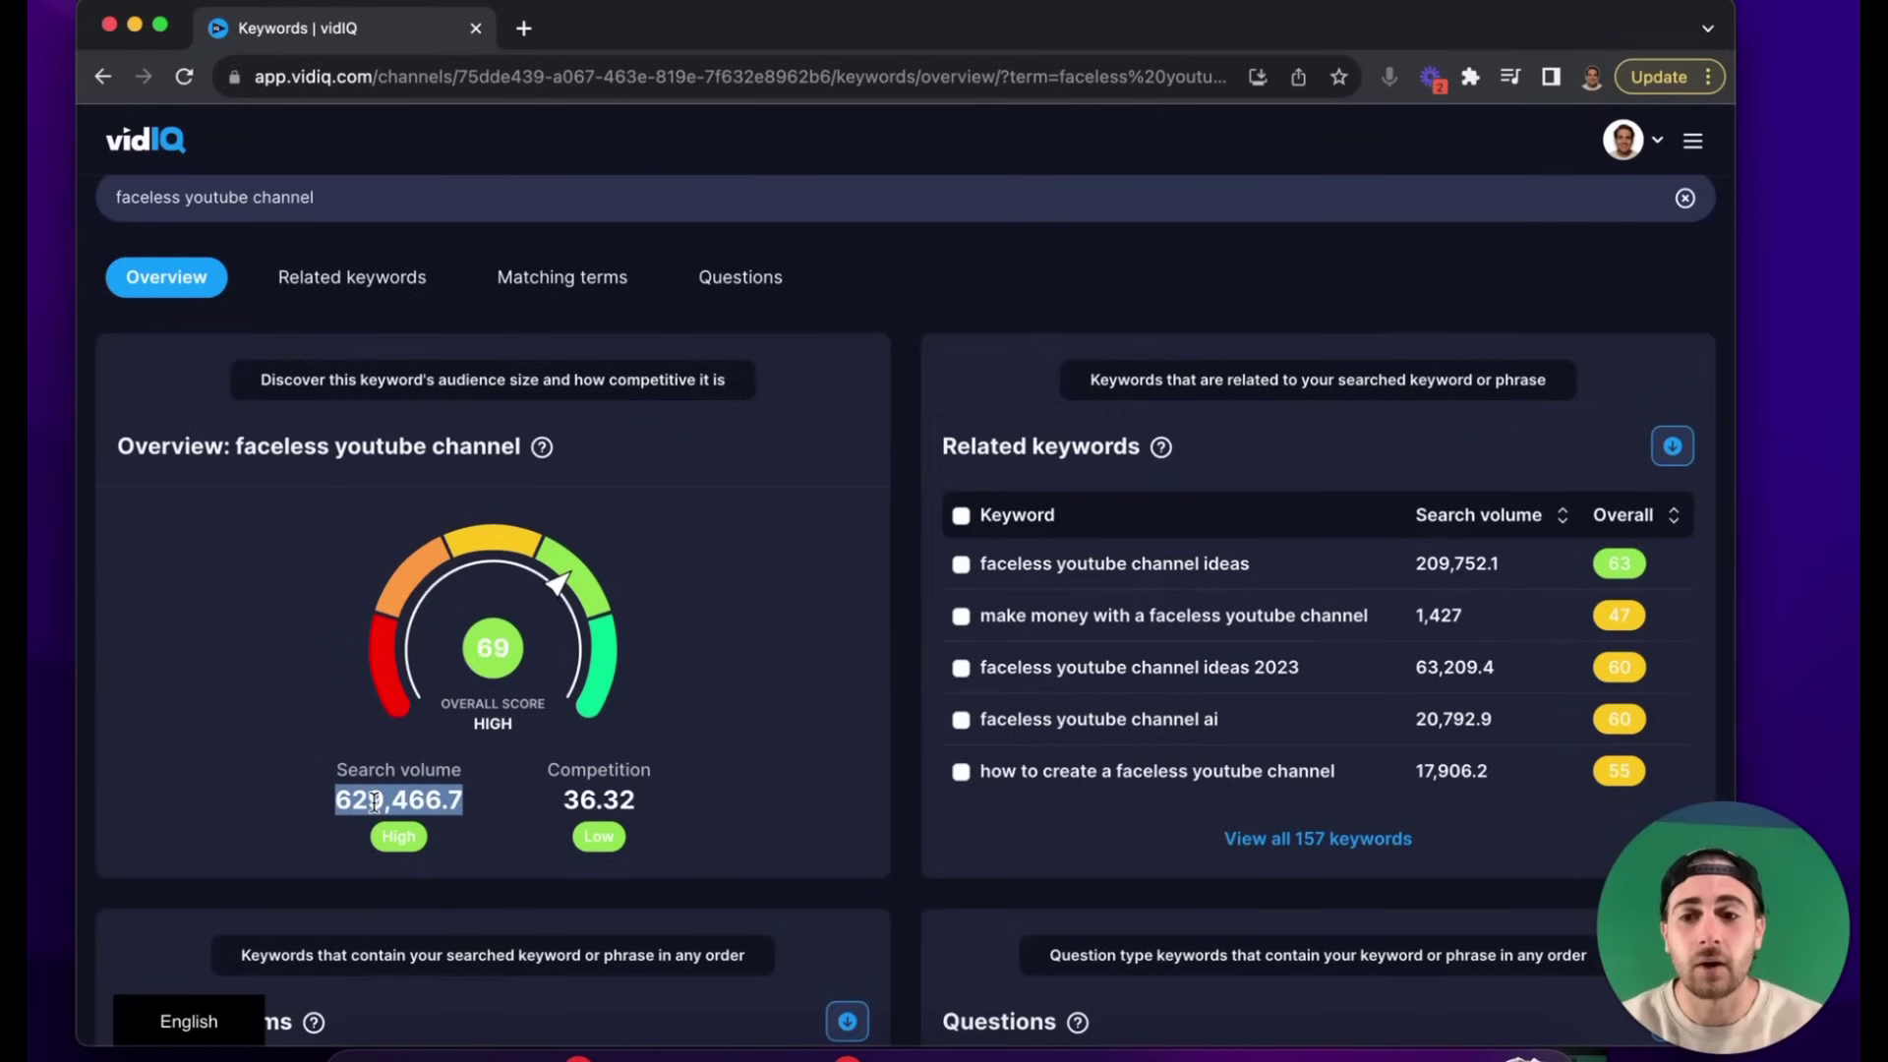
double_click(388, 795)
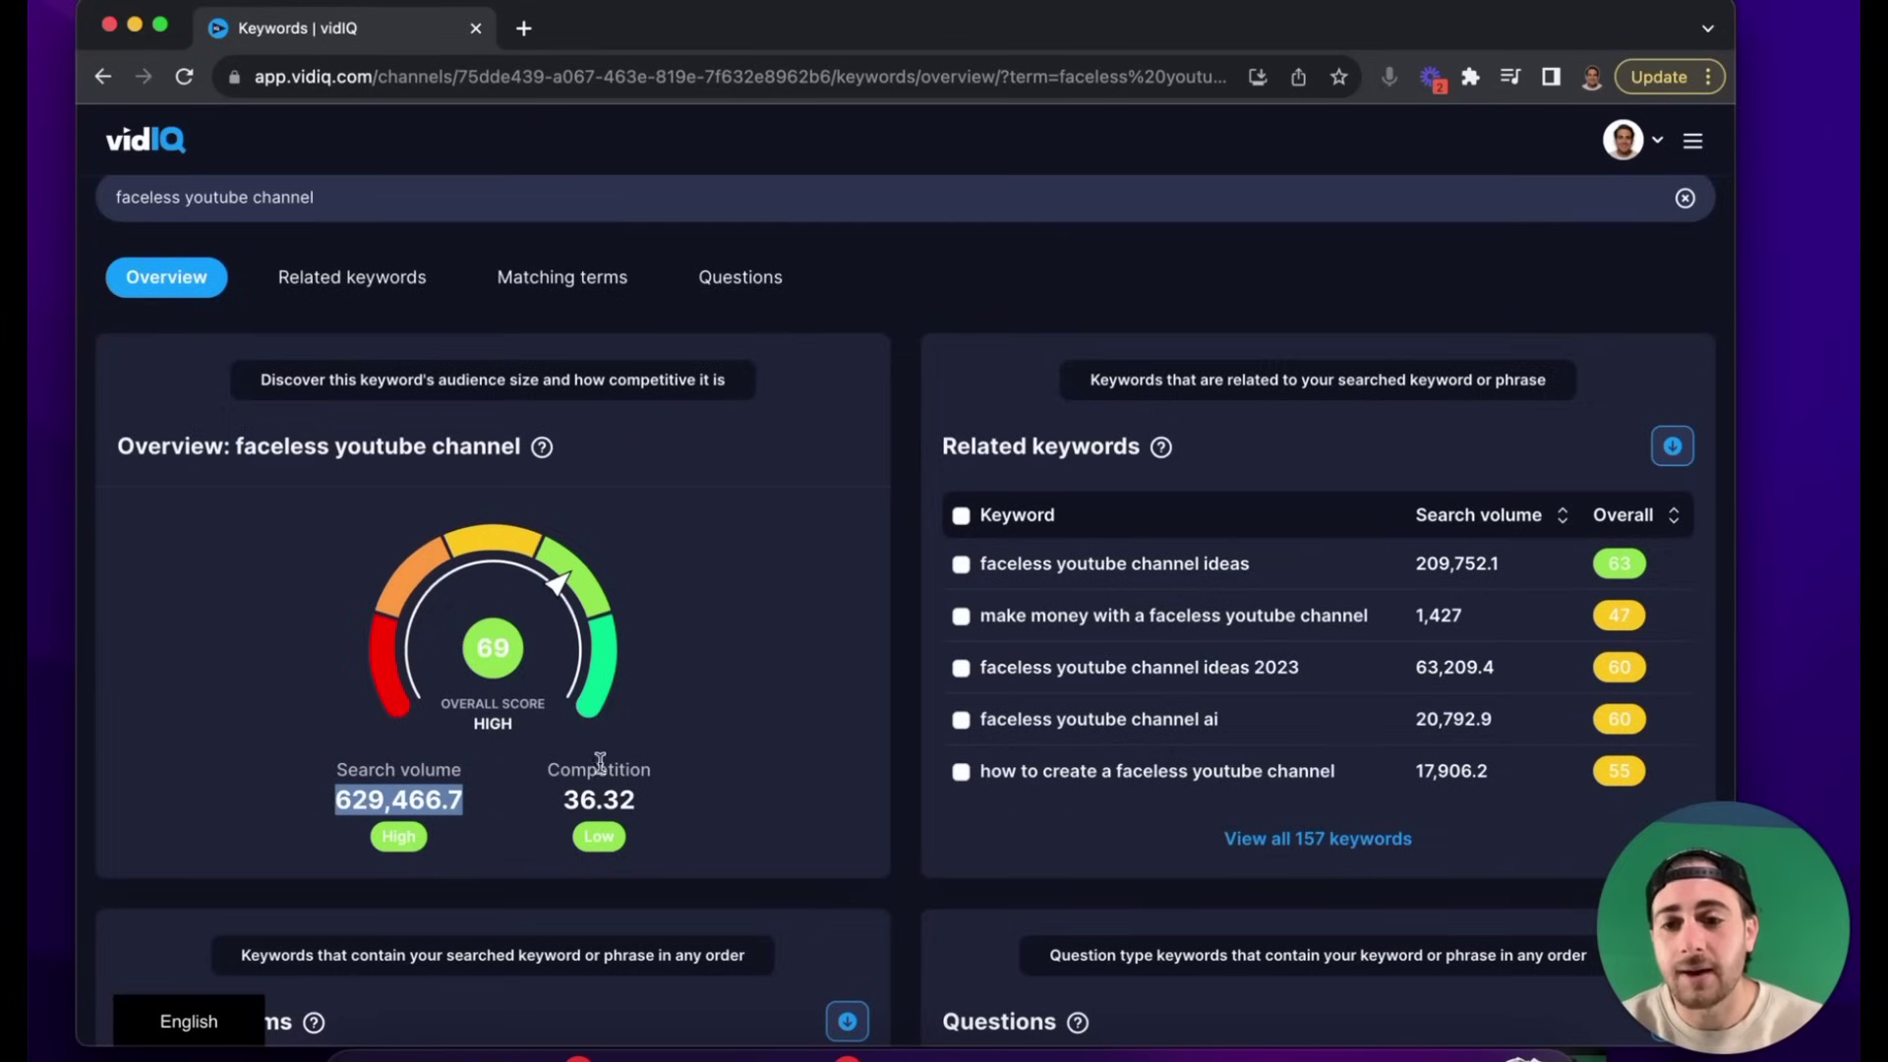
left_click(534, 766)
left_click_drag(534, 766, 666, 834)
left_click(667, 834)
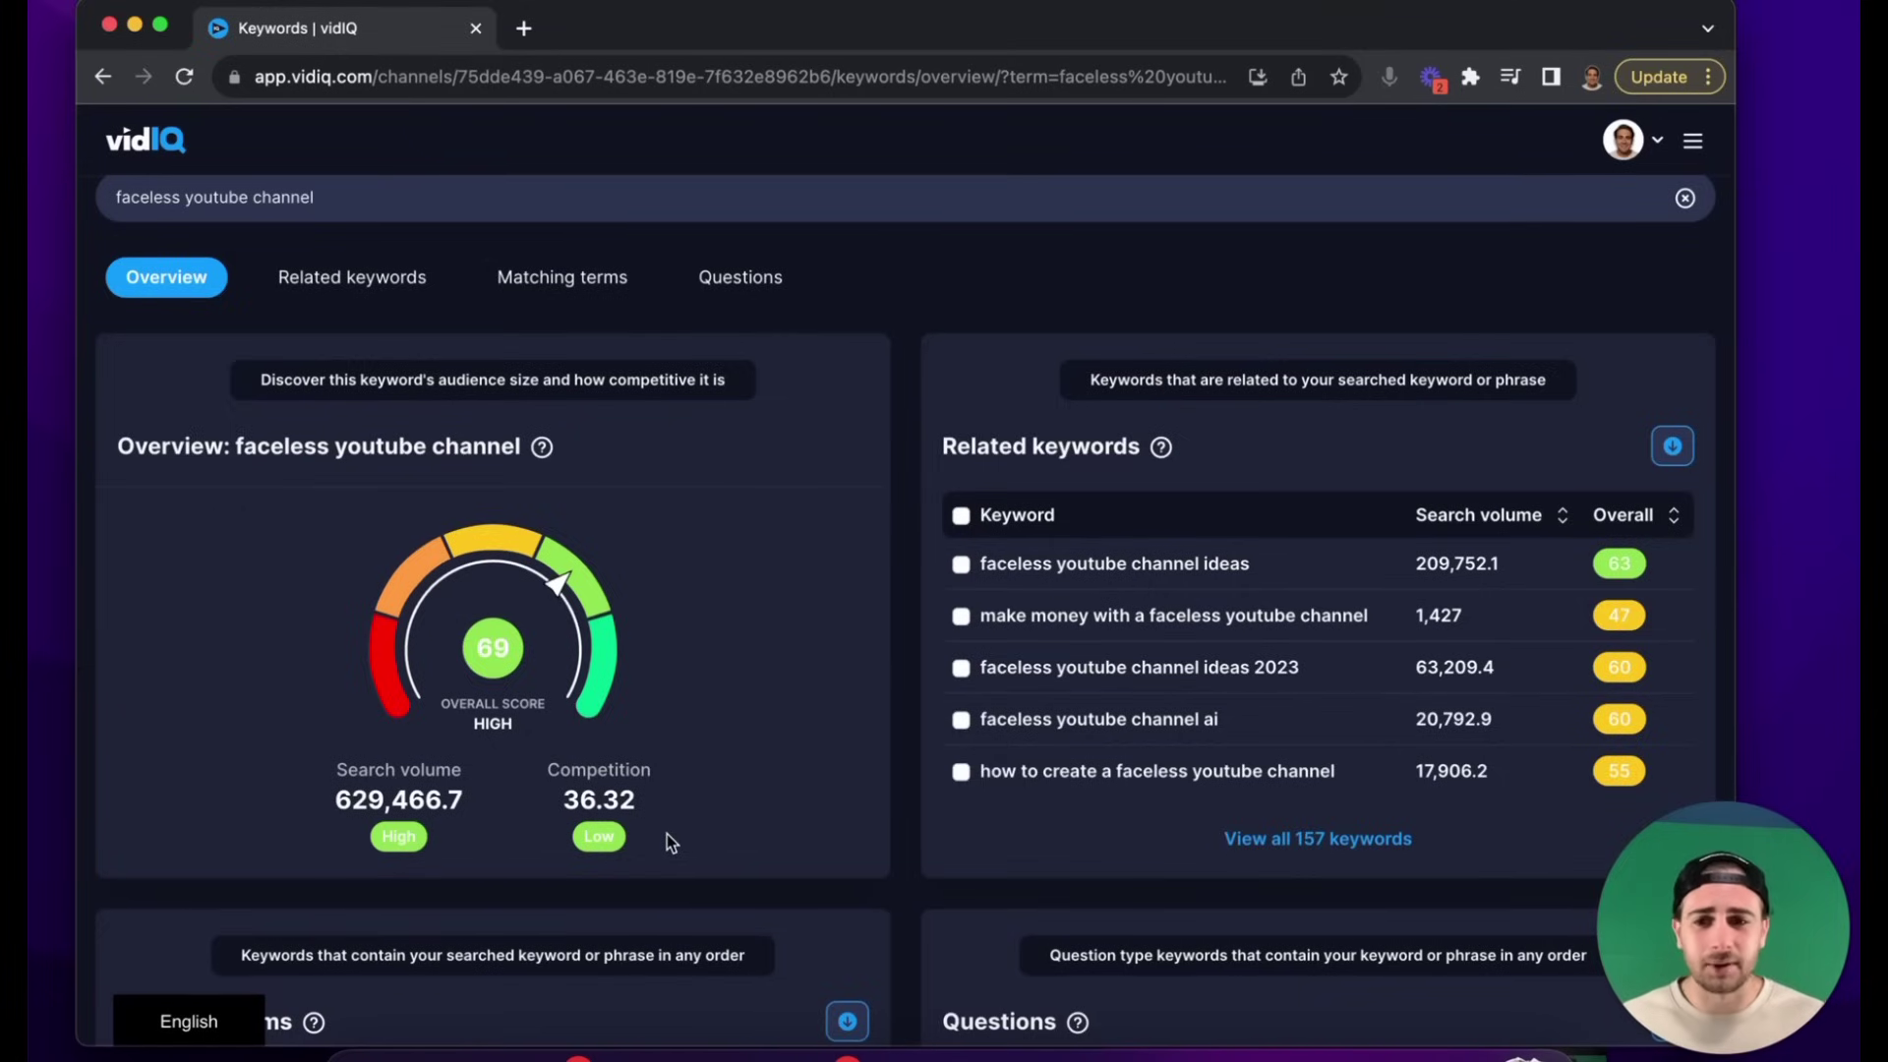
- Copy the keyword "faceless youtube channel" and search YouTube for it in a new browser tab
double_click(339, 799)
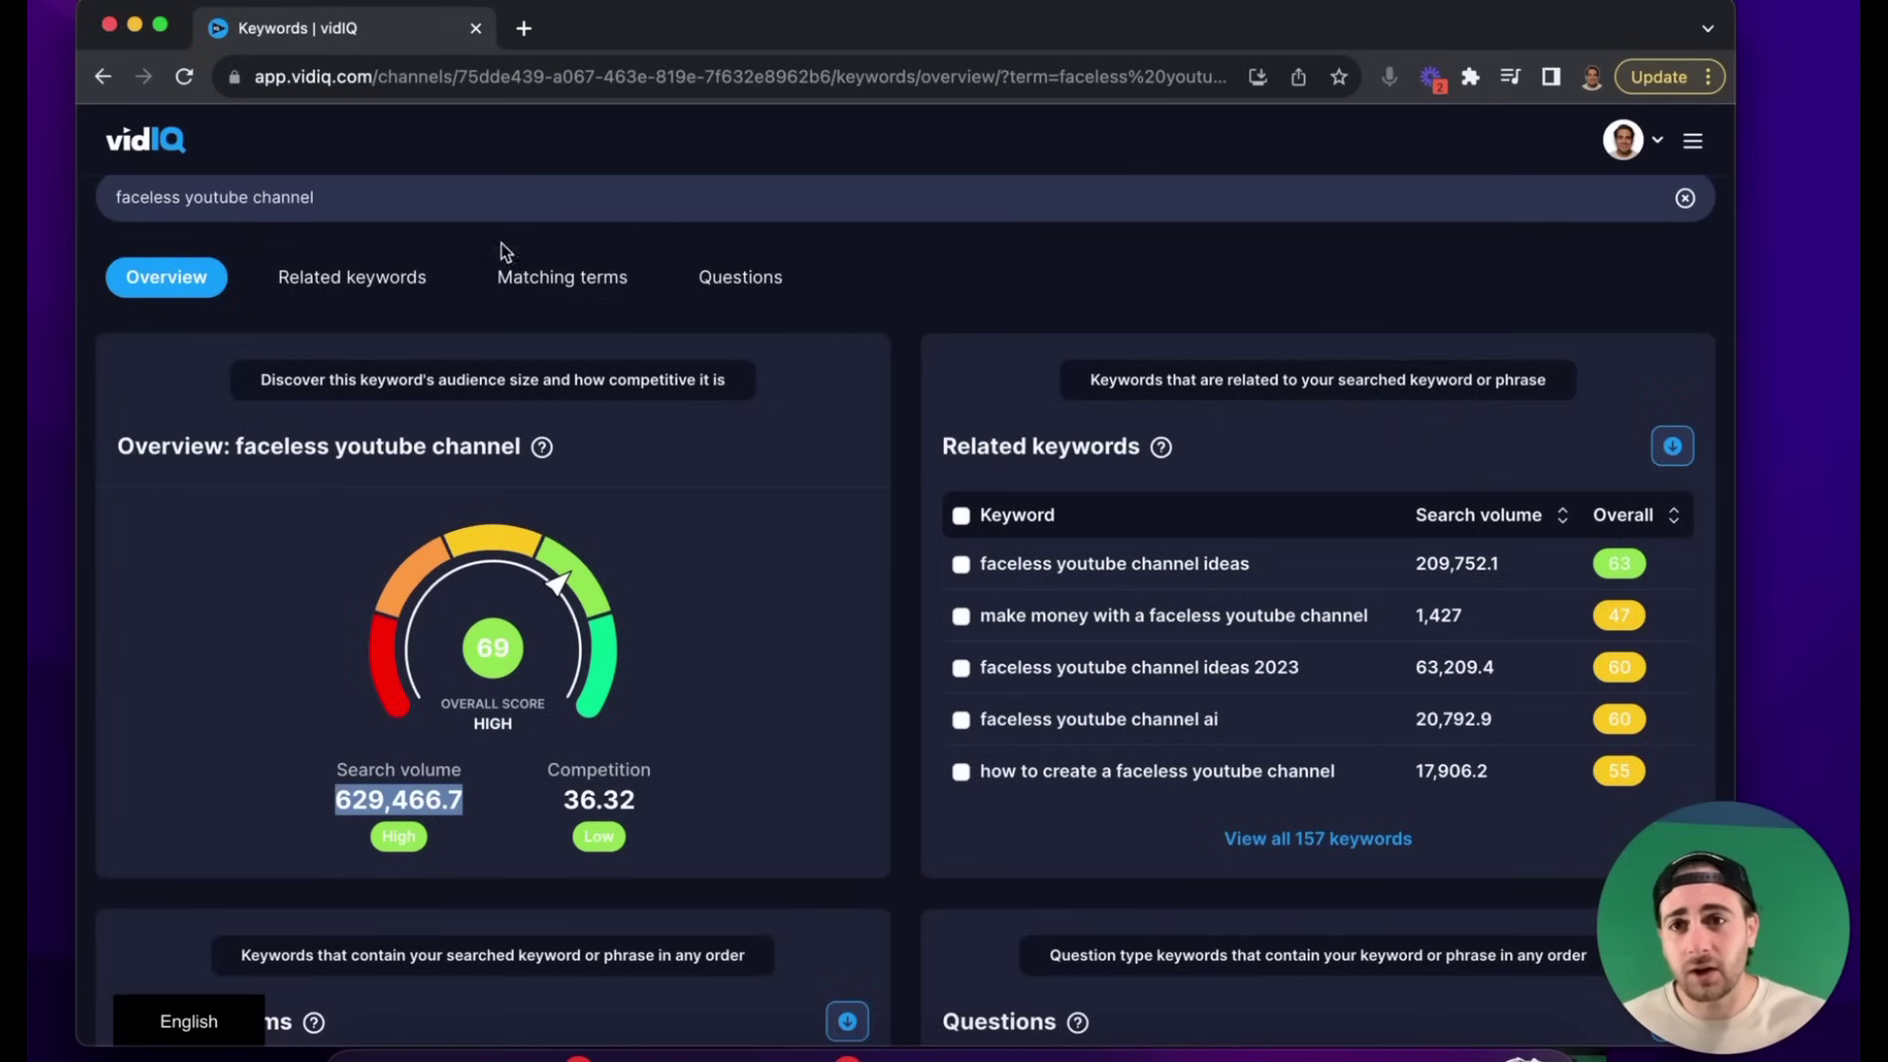
triple_click(345, 185)
key("super+c")
left_click(524, 28)
type("you")
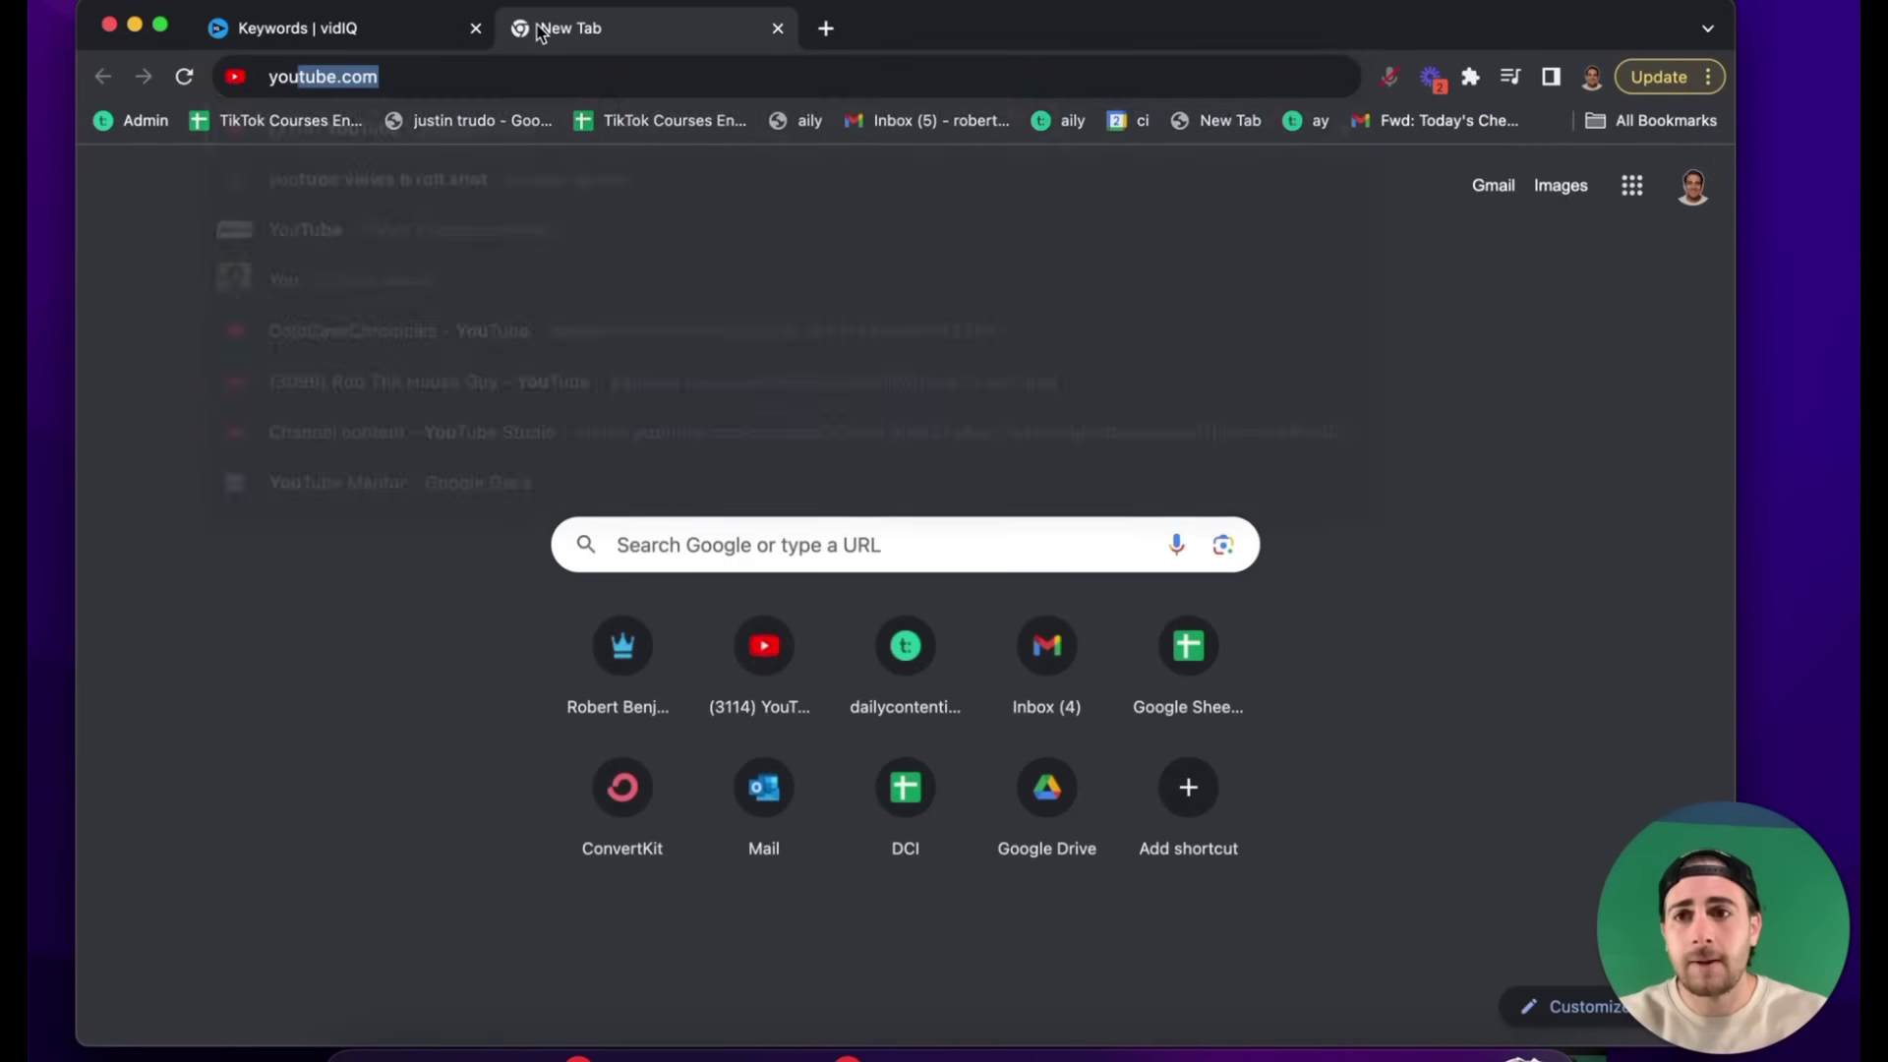
key("Return")
left_click(607, 148)
key("super+v")
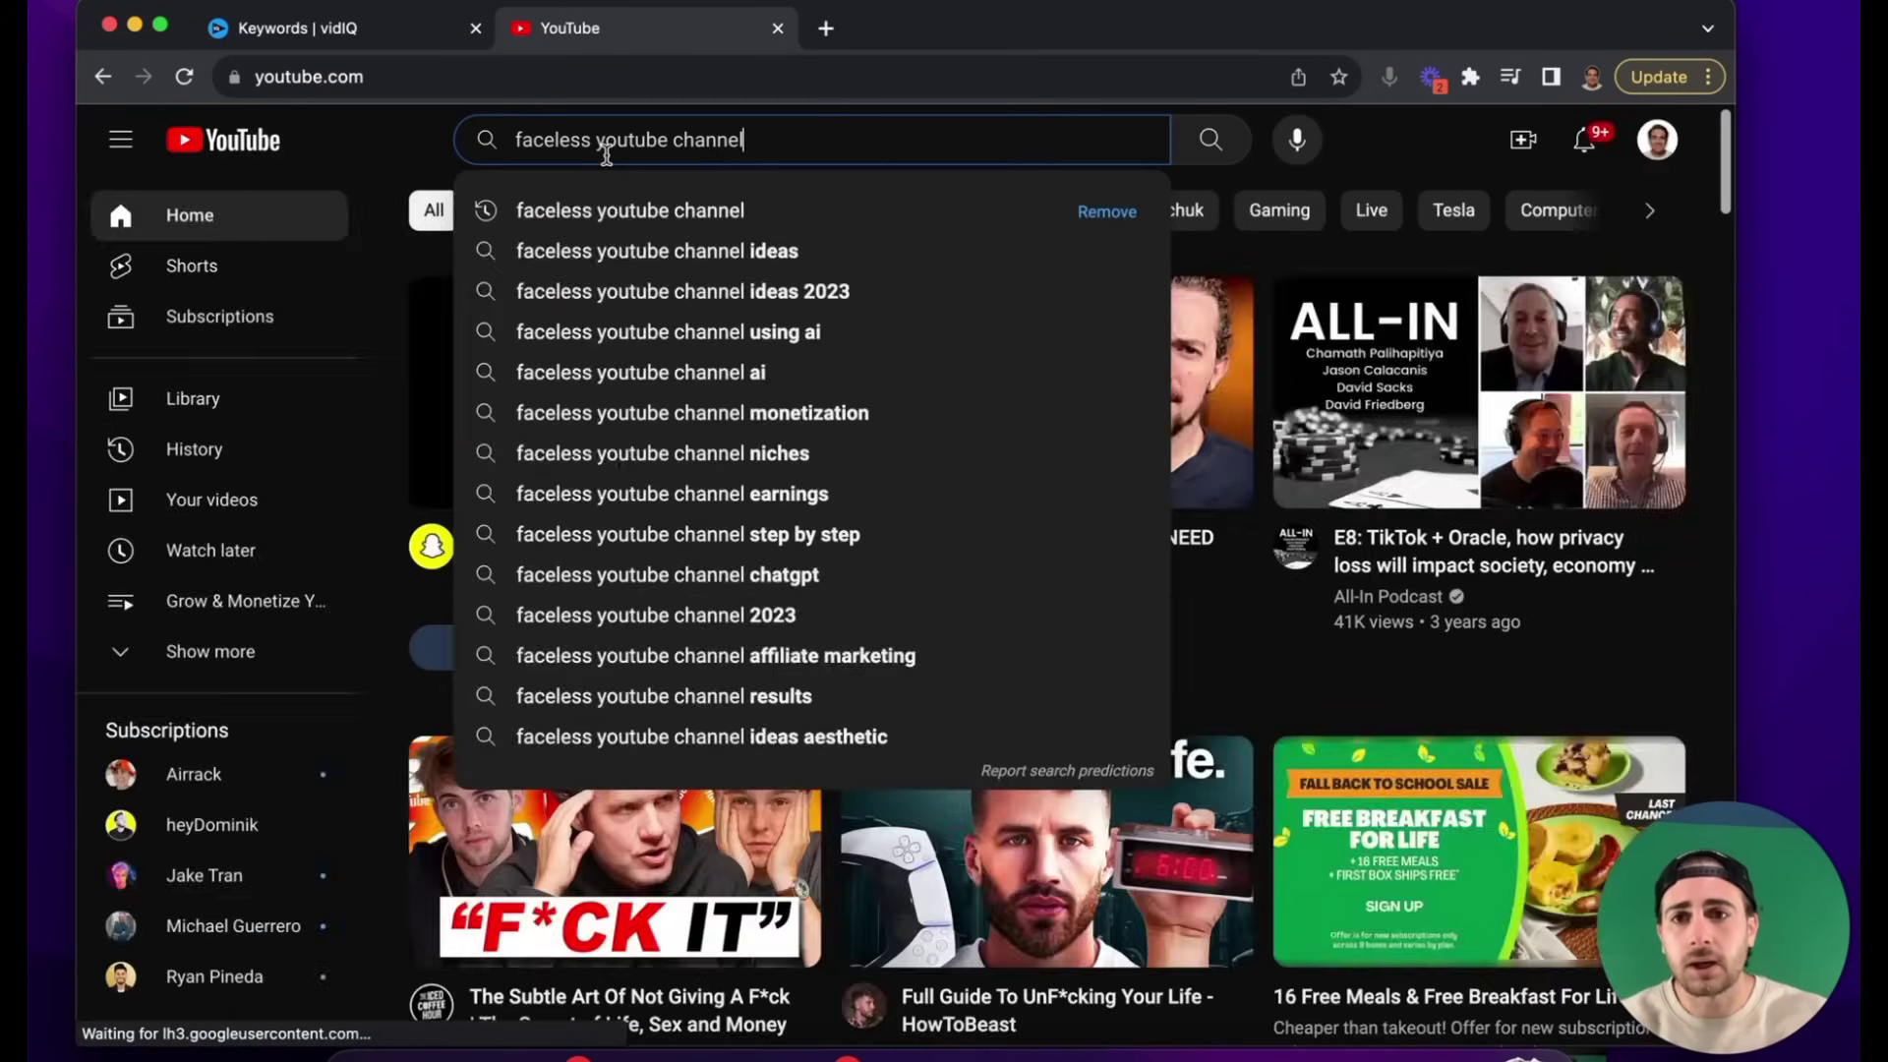
key("Return")
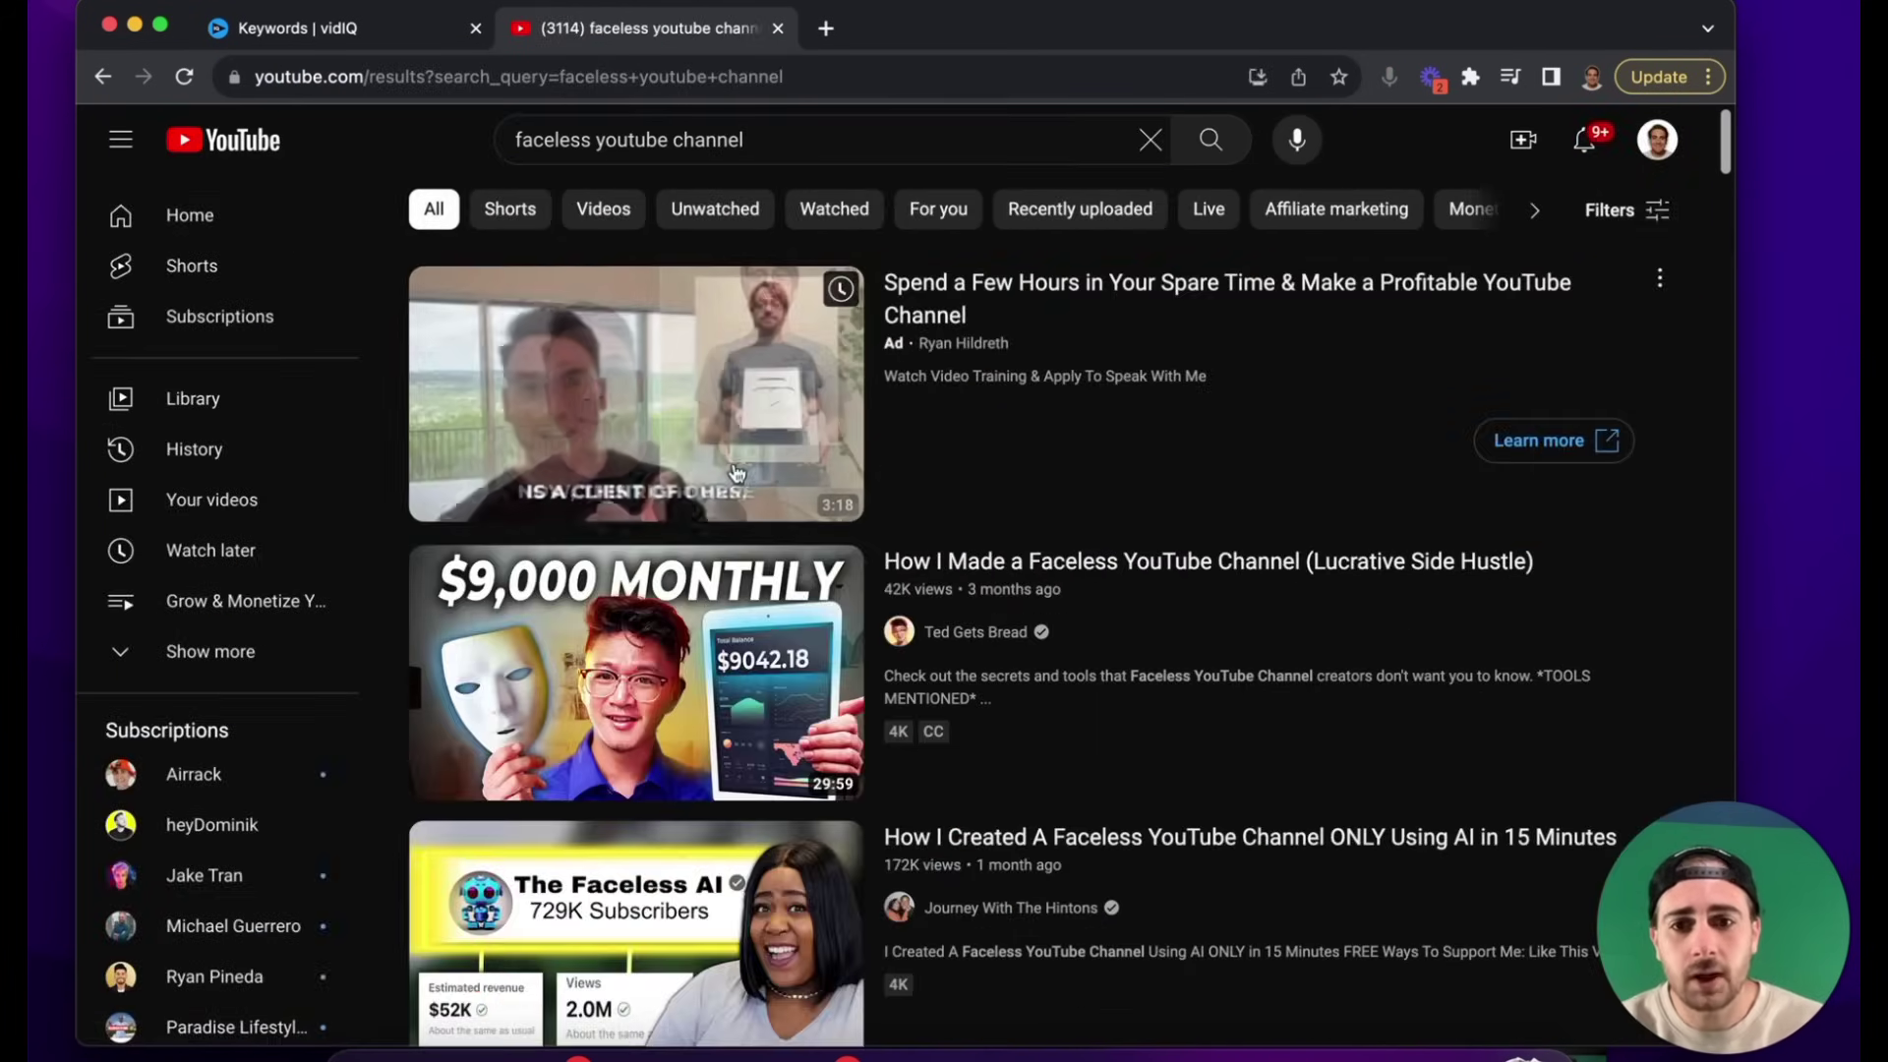
- Examine the YouTube search results for "faceless youtube channel", comparing the view counts and ages of videos and Shorts
scroll(983, 478, "down", 4)
scroll(987, 478, "down", 10)
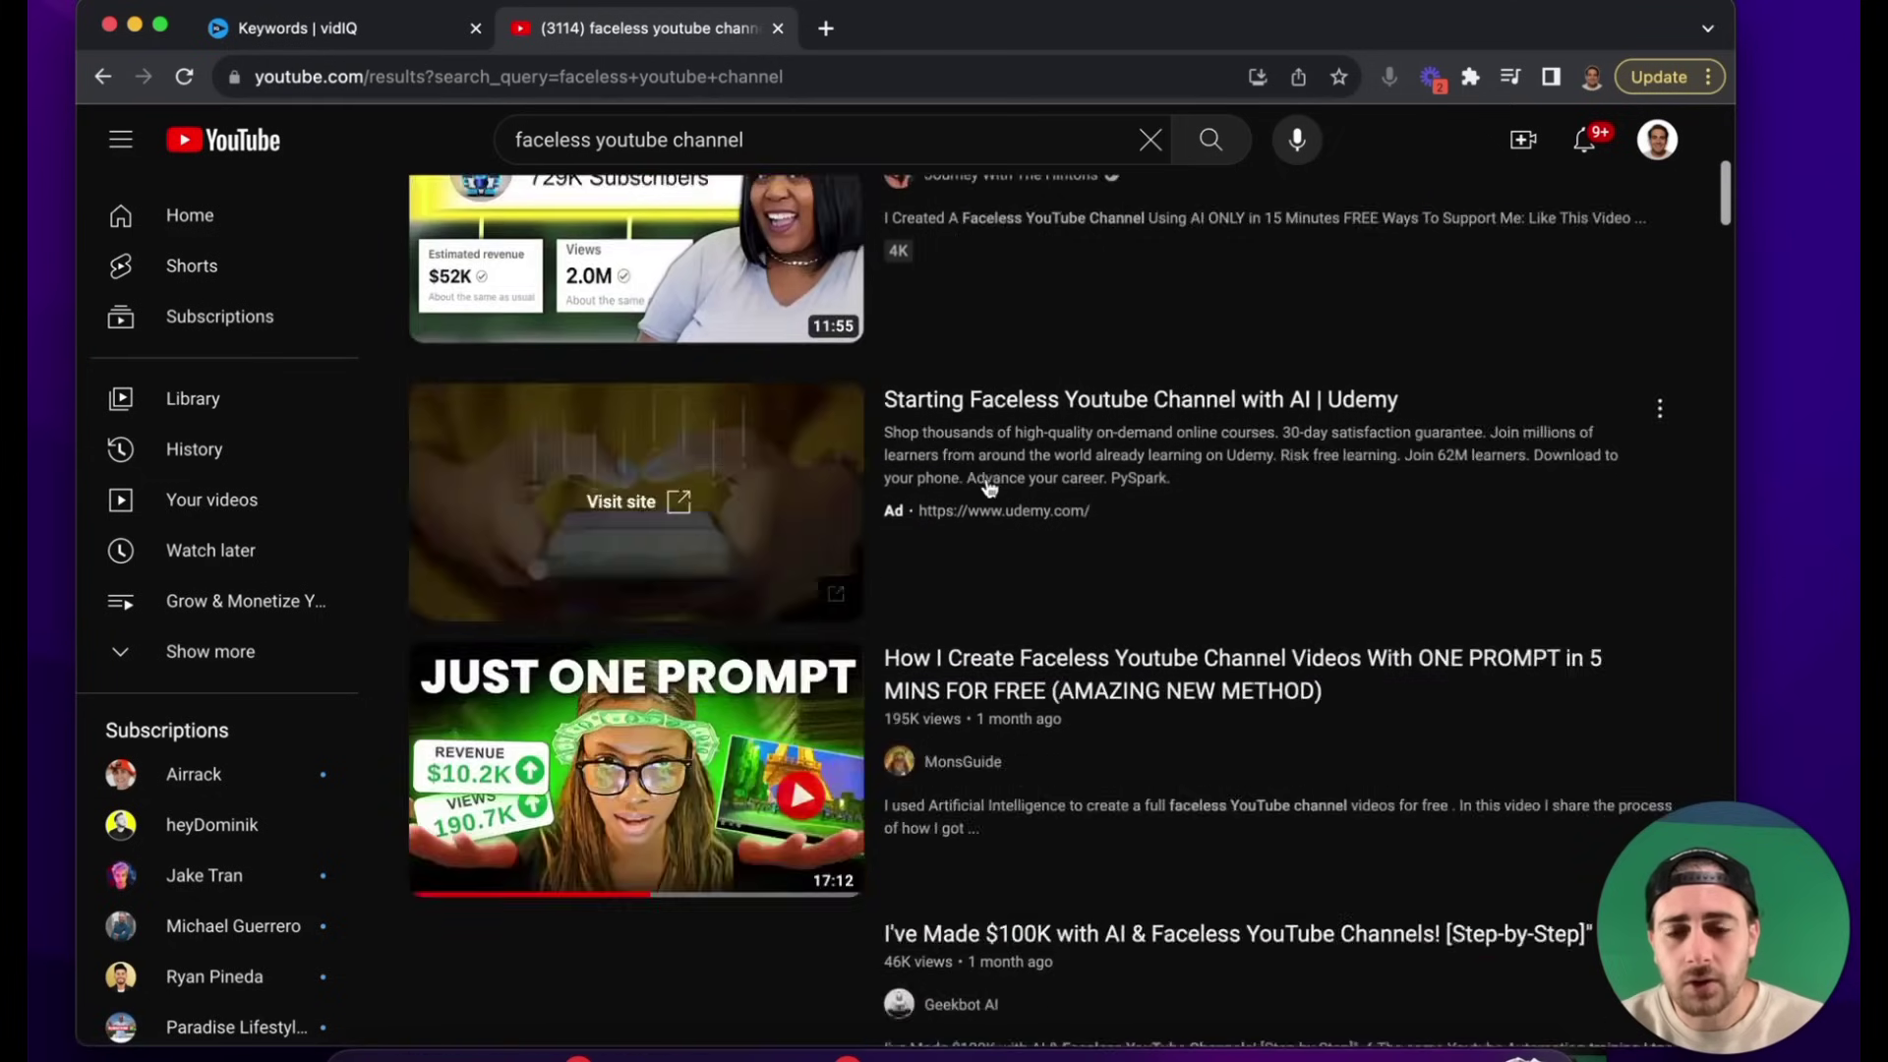
scroll(1082, 551, "down", 6)
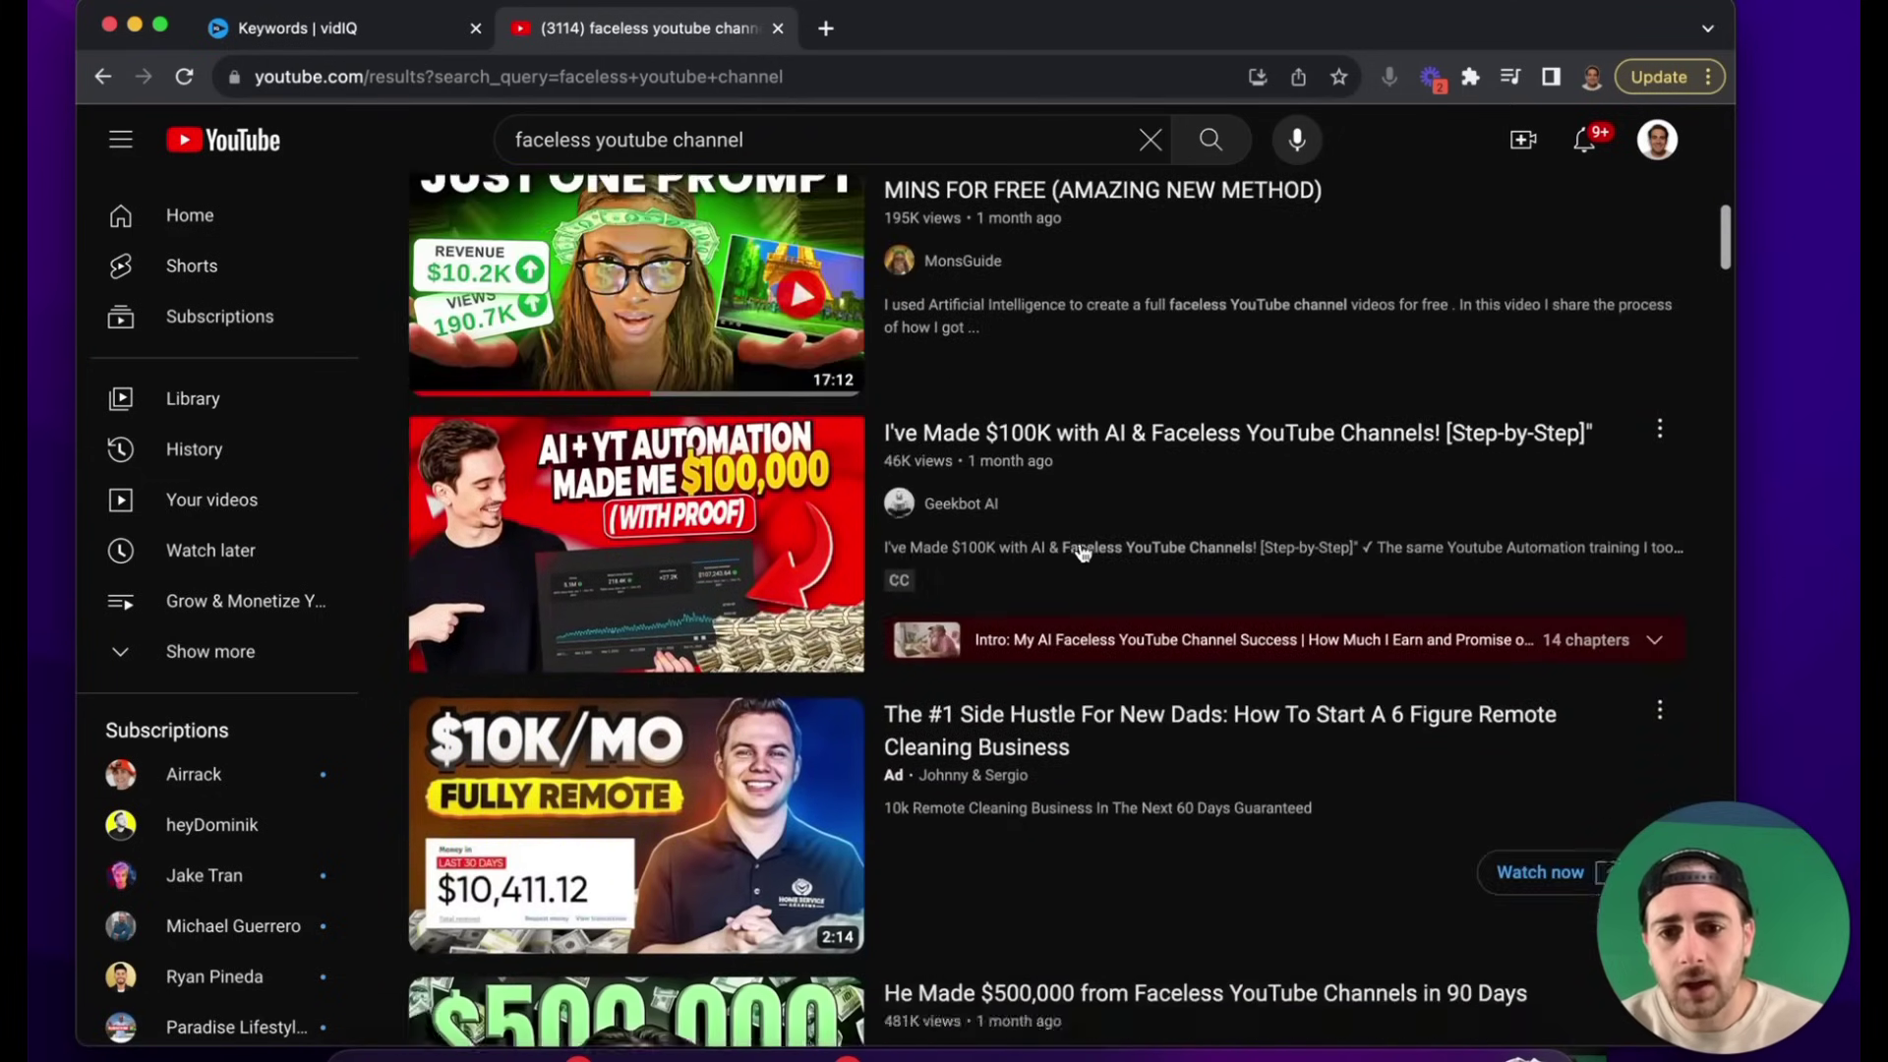
scroll(1016, 554, "down", 15)
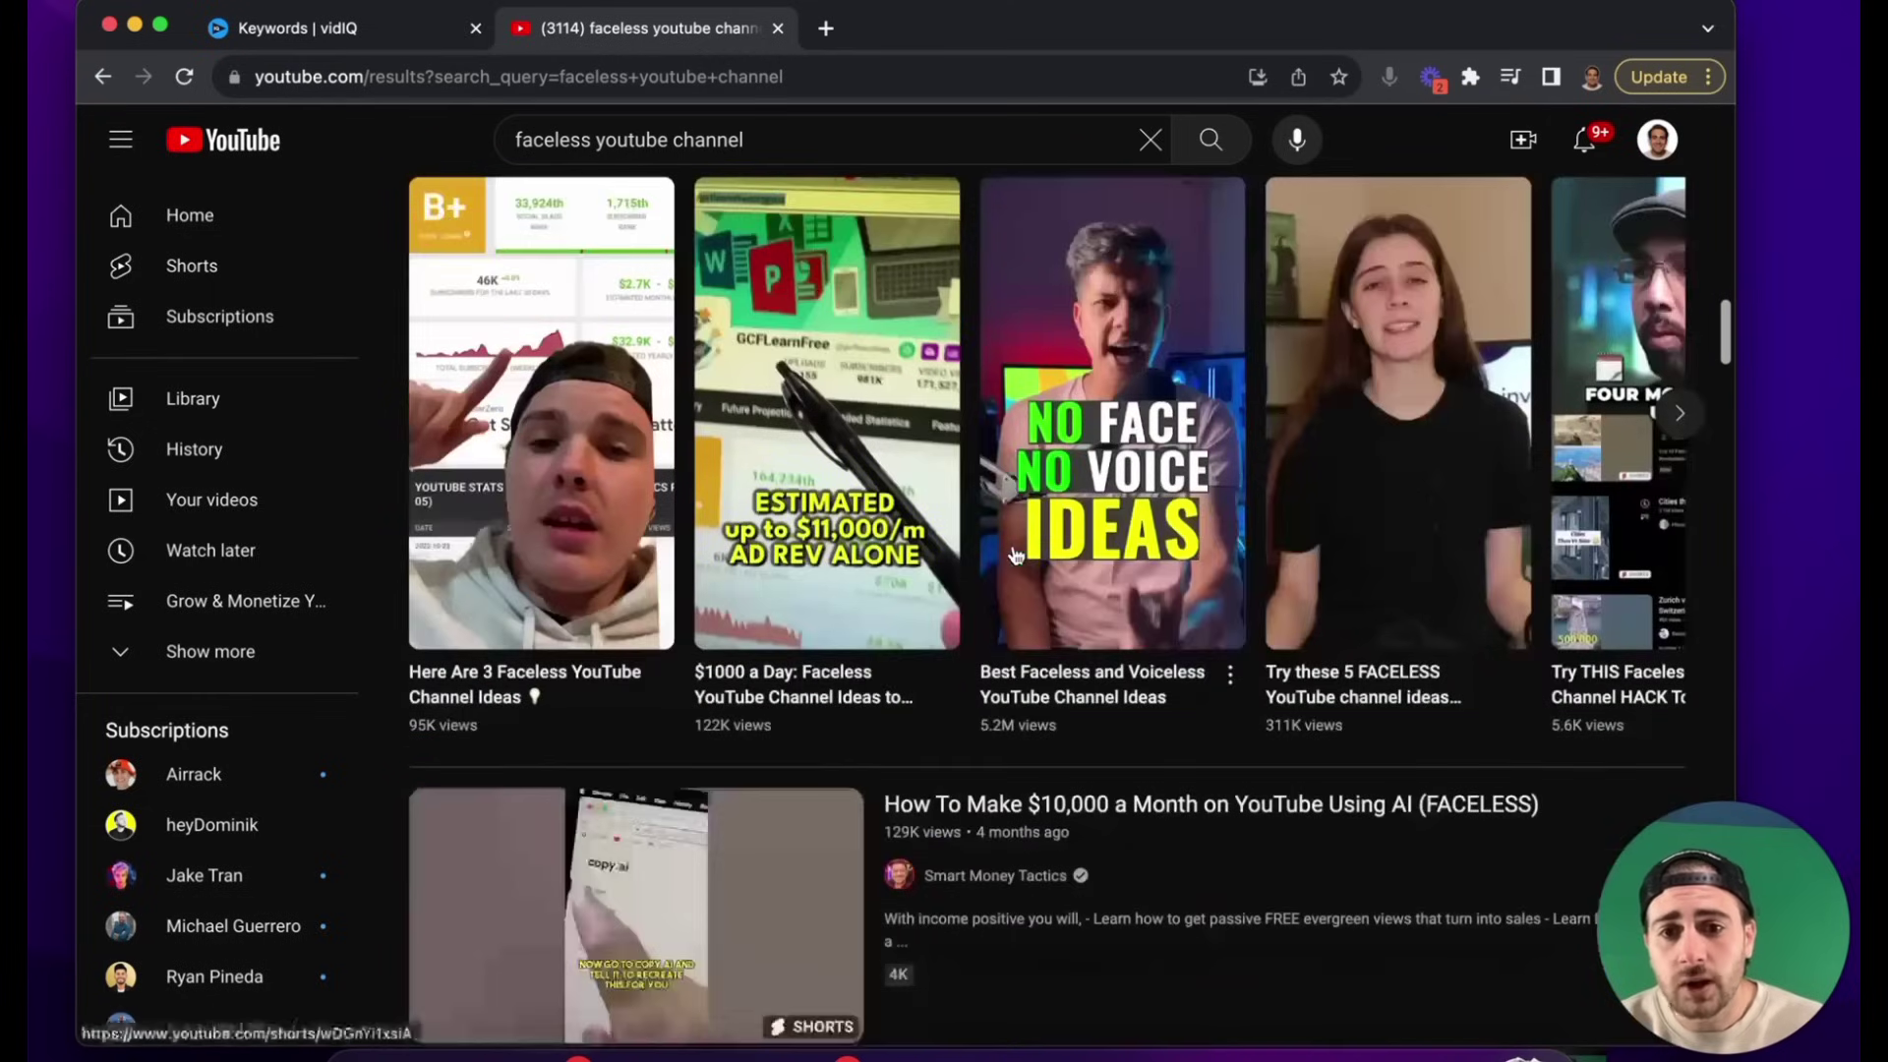
scroll(1013, 547, "down", 3)
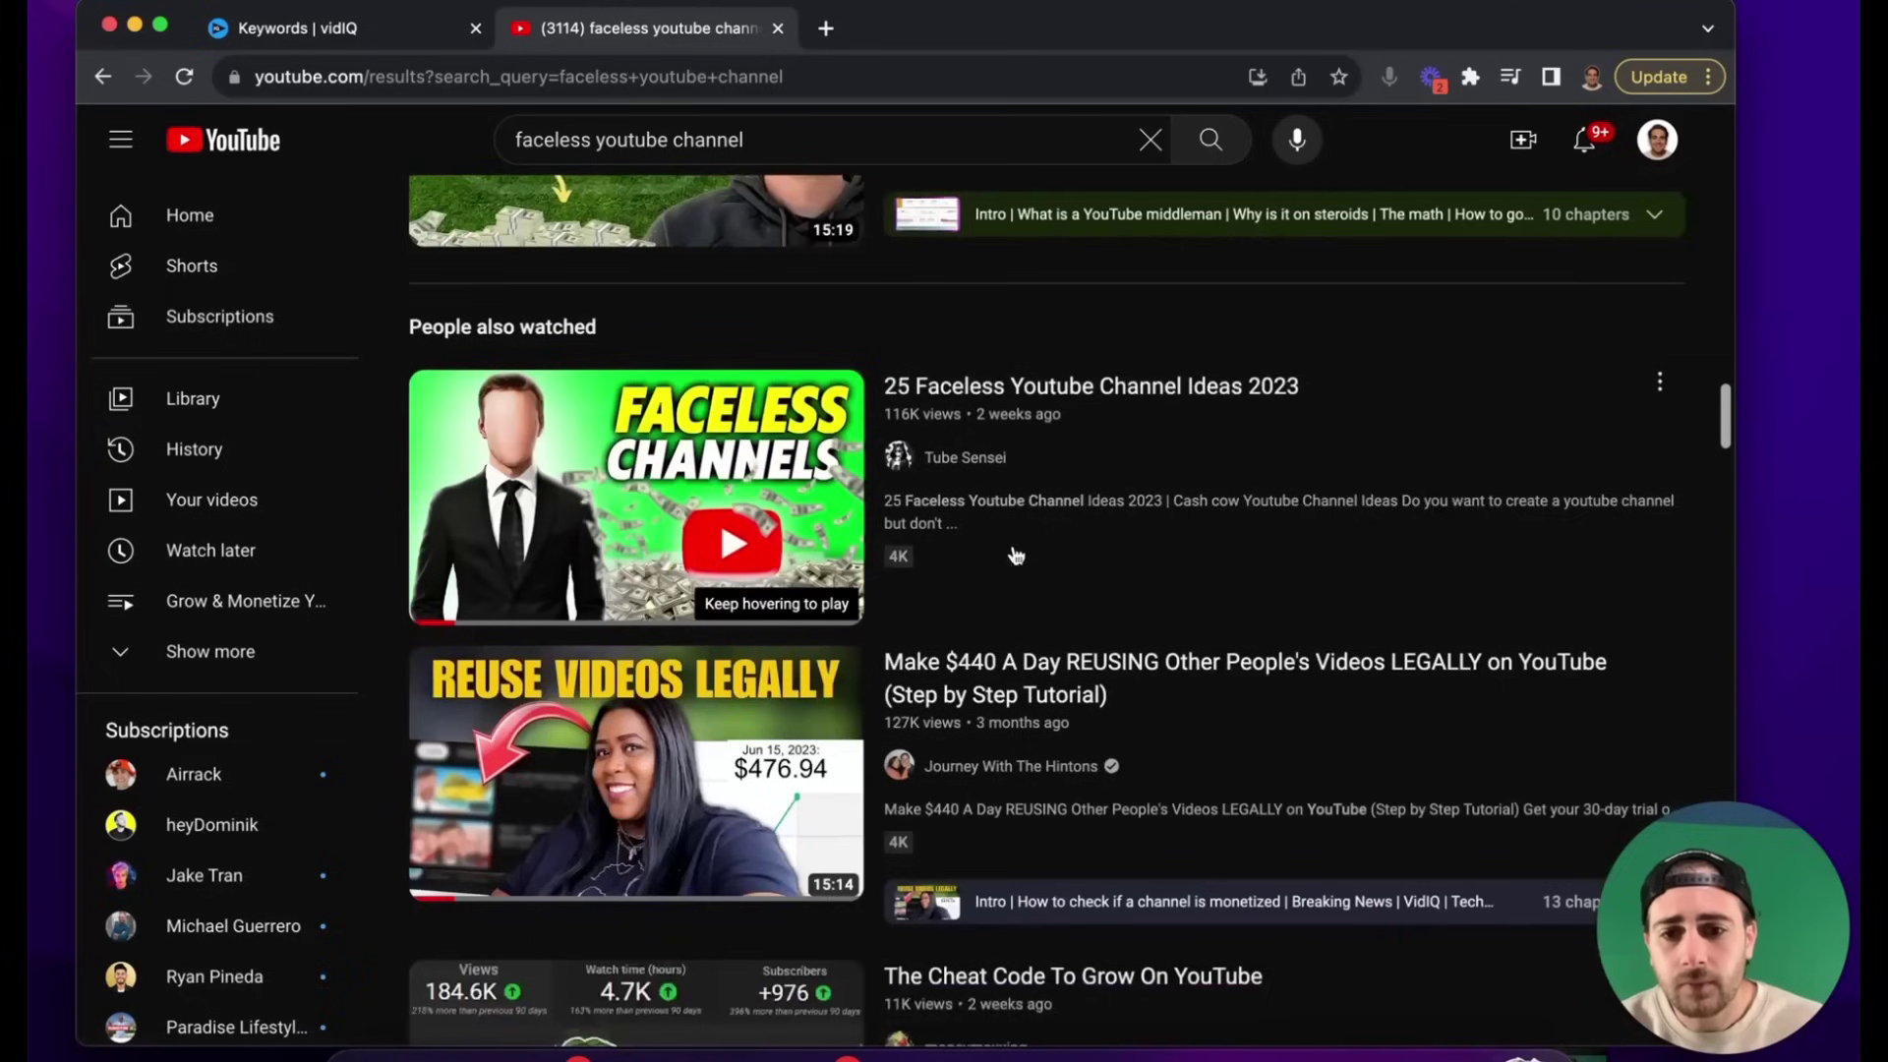
scroll(1013, 546, "up", 11)
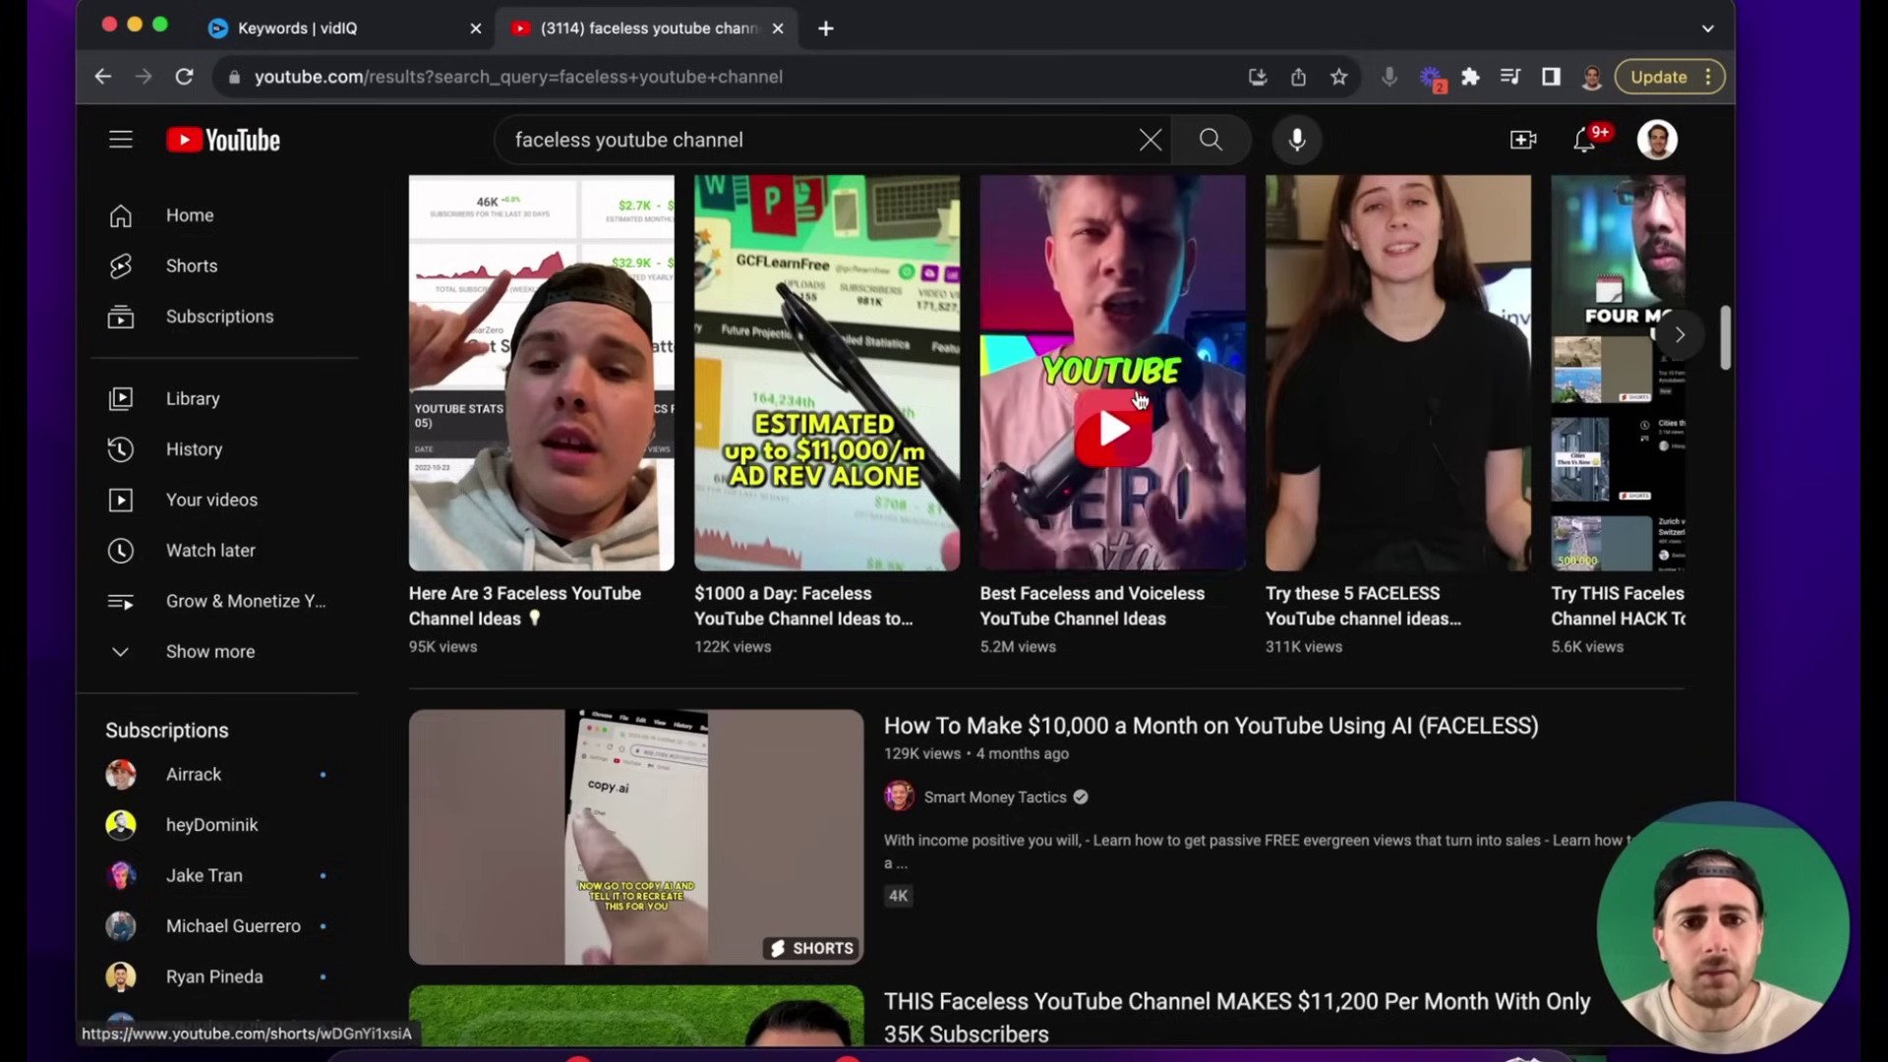
scroll(1111, 492, "up", 2)
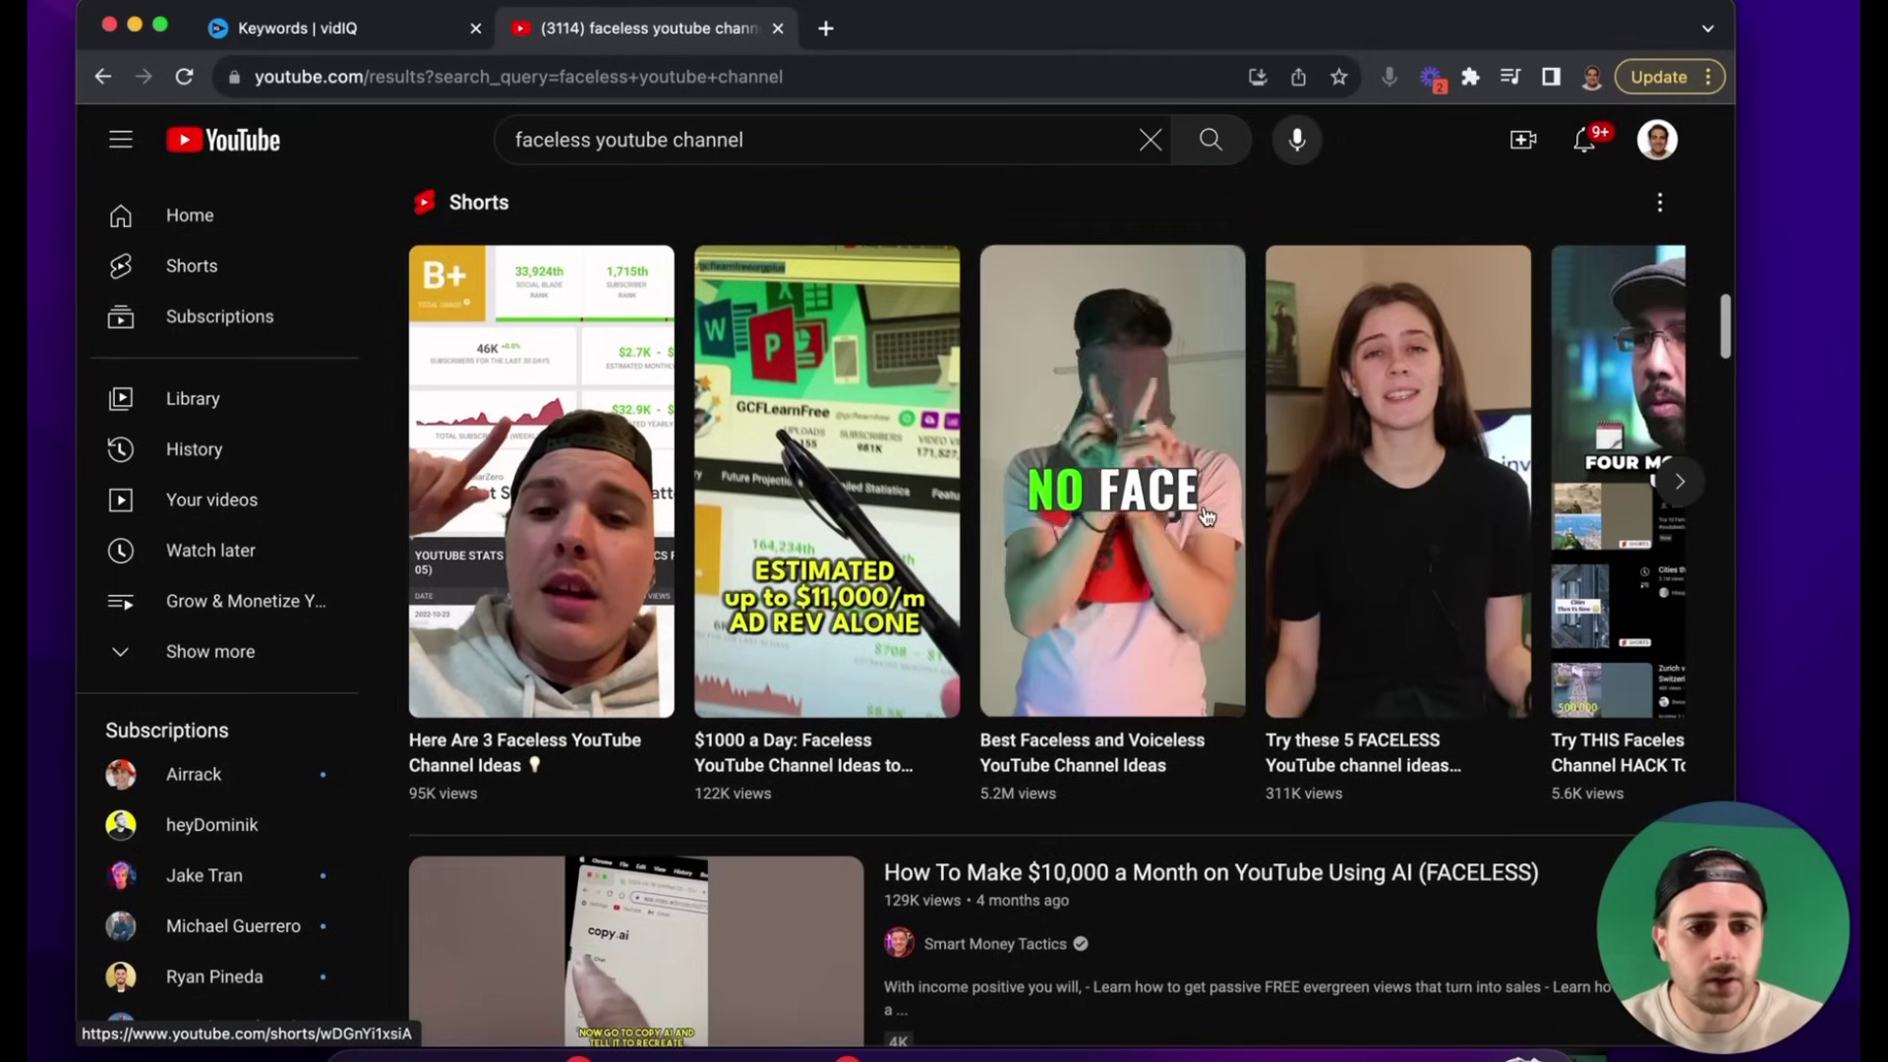
scroll(1141, 403, "down", 9)
scroll(1217, 494, "down", 5)
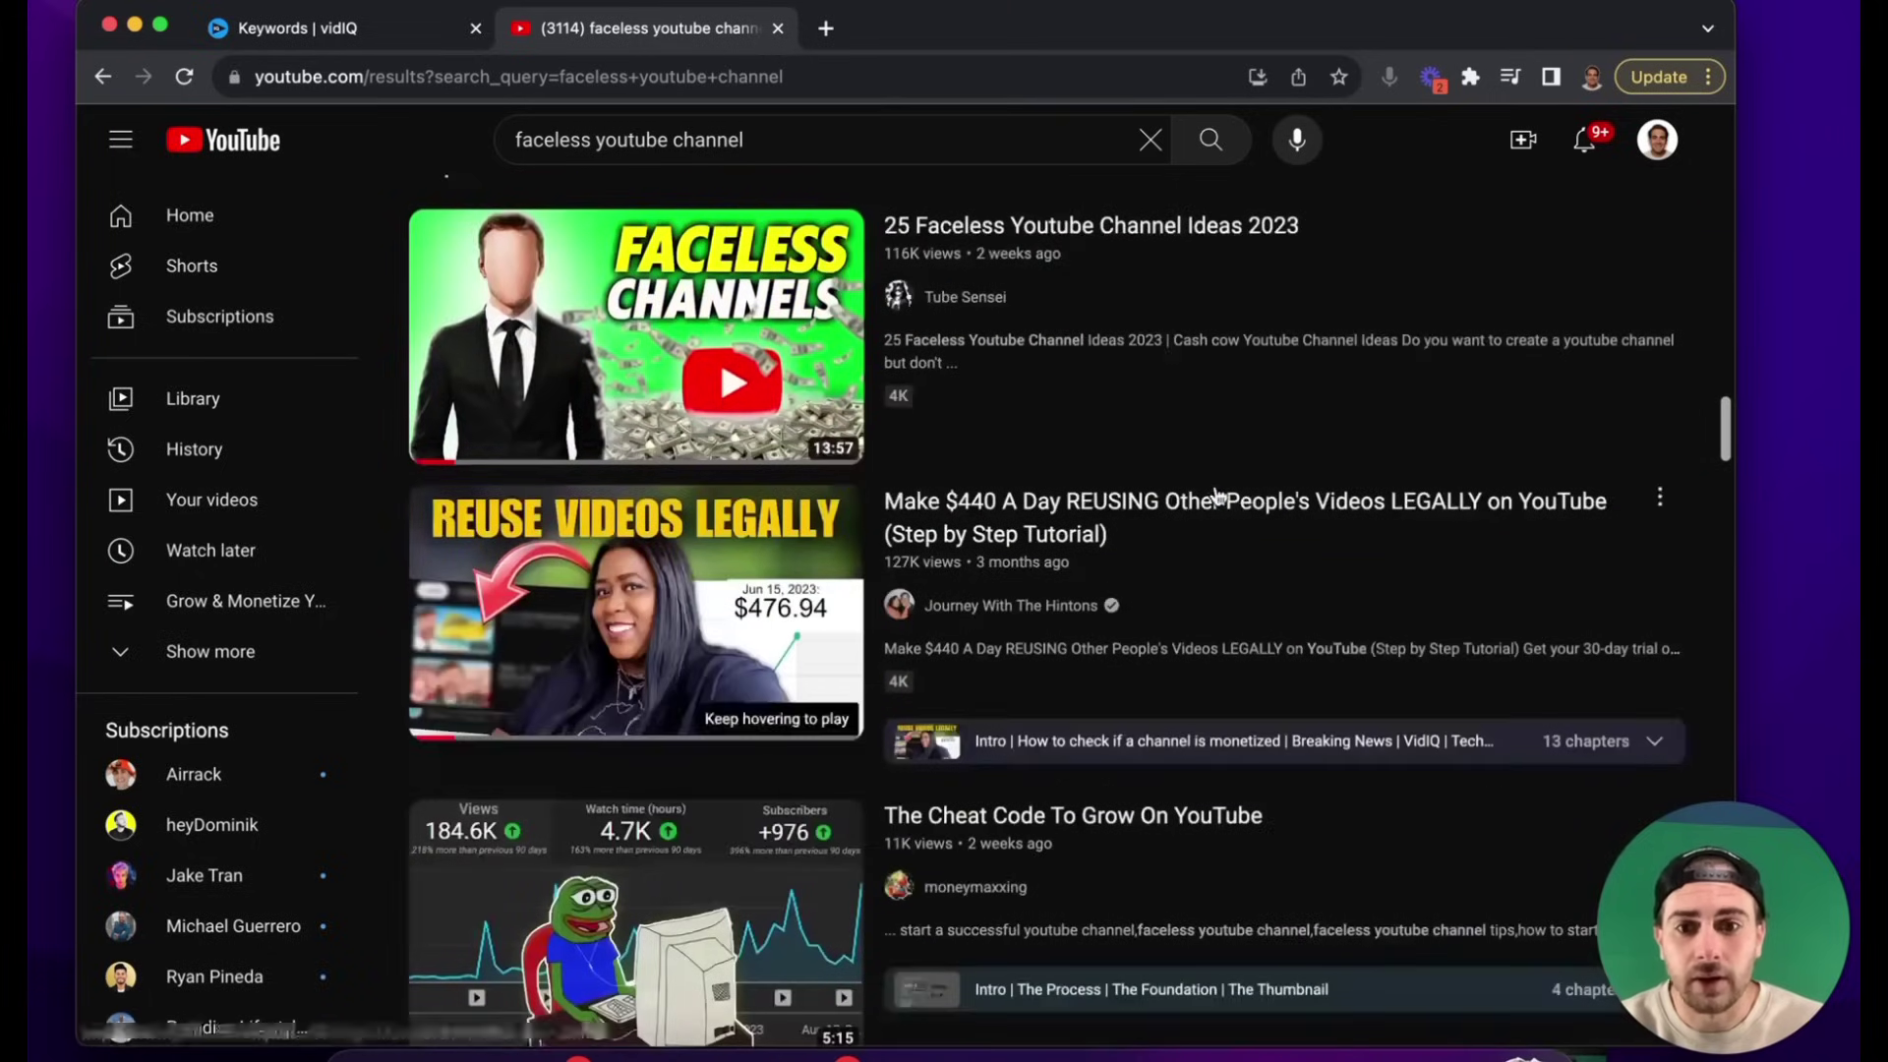
scroll(1000, 296, "down", 13)
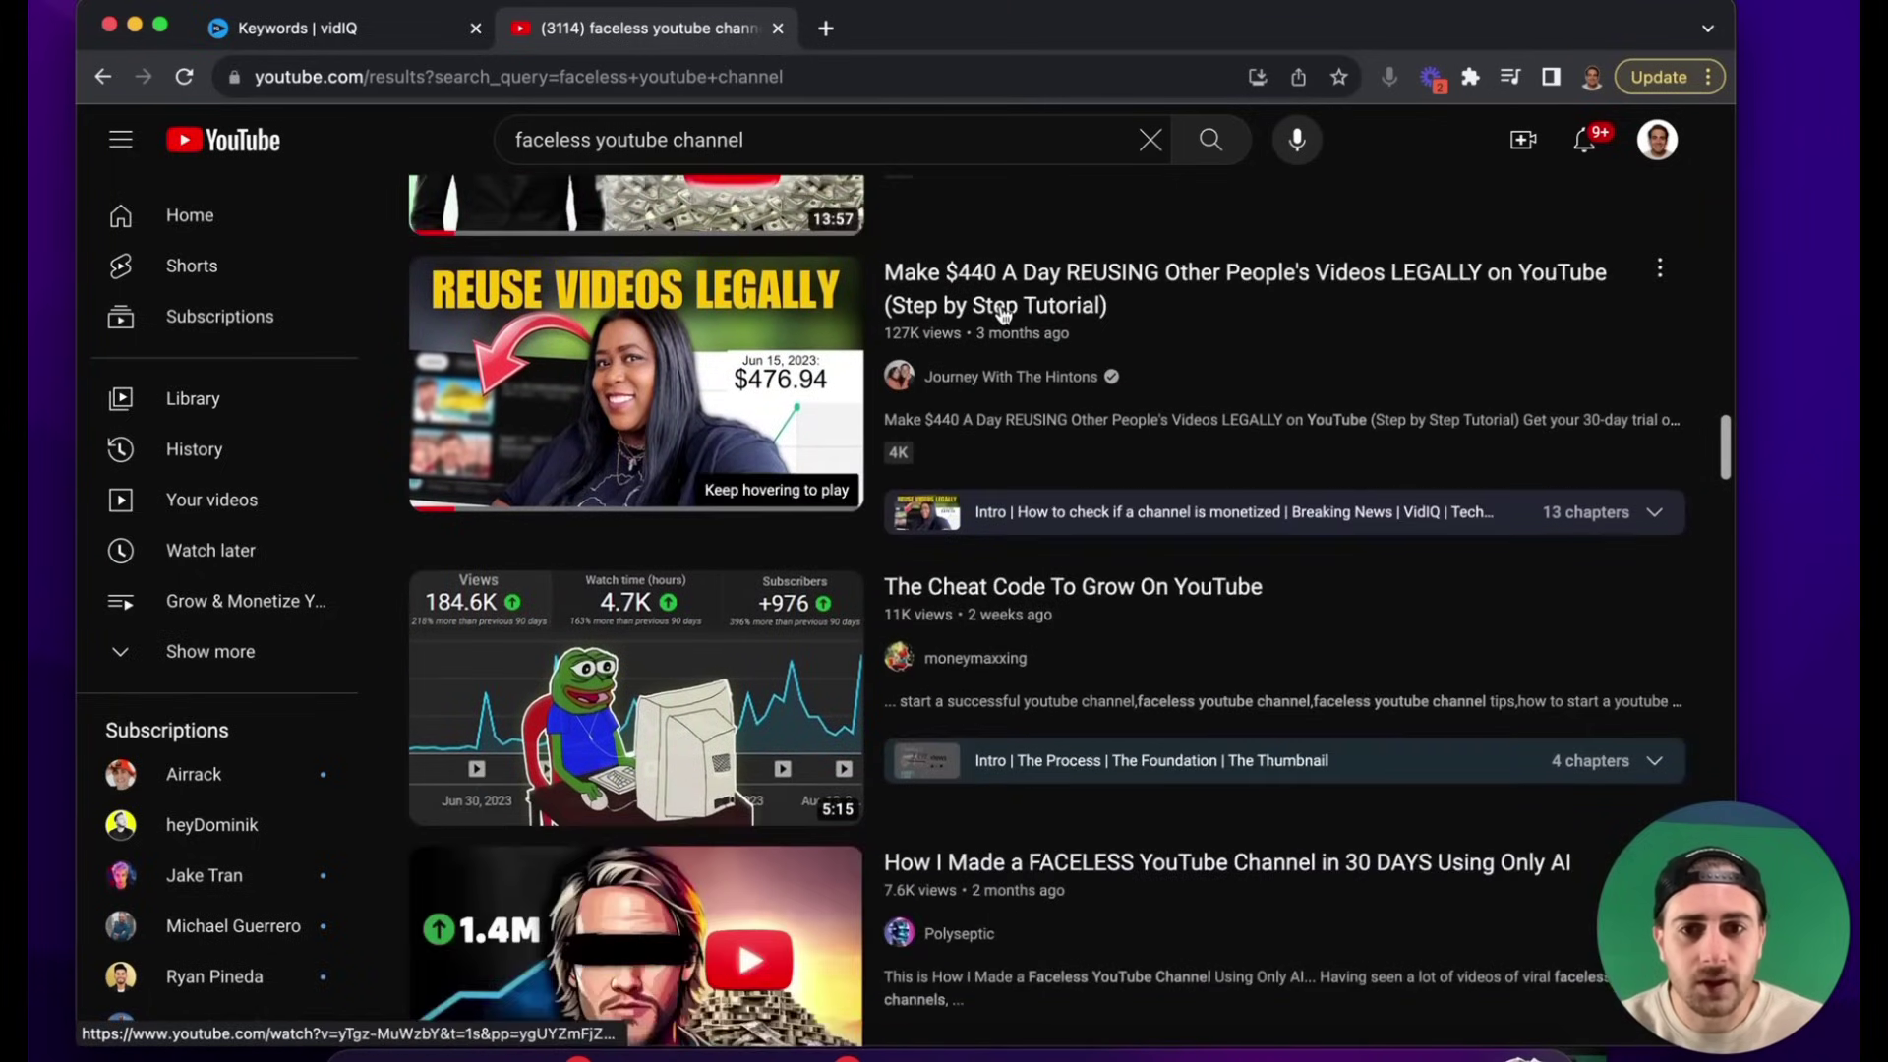
scroll(1005, 404, "up", 20)
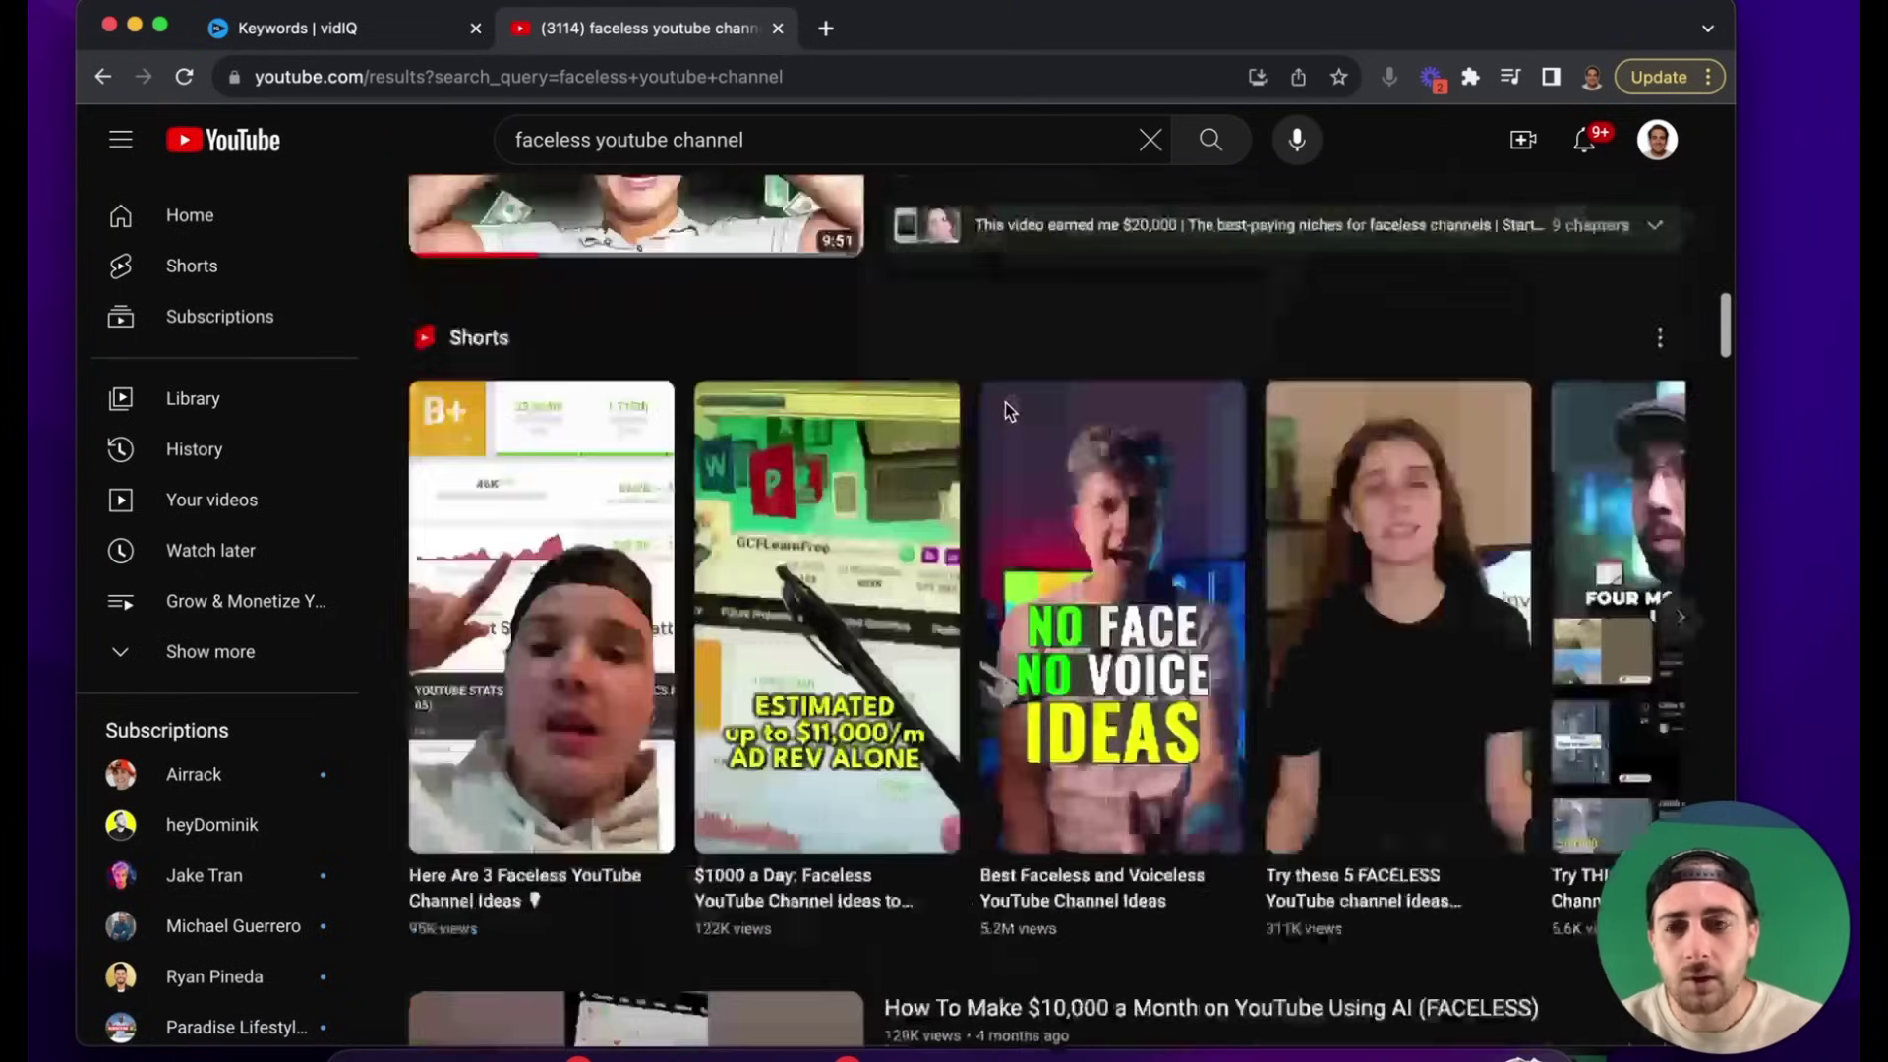
- Return to the vidIQ keyword overview and open the trending video "25 Faceless Youtube Channel Ideas 2023"
left_click(269, 29)
left_click_drag(404, 774, 473, 805)
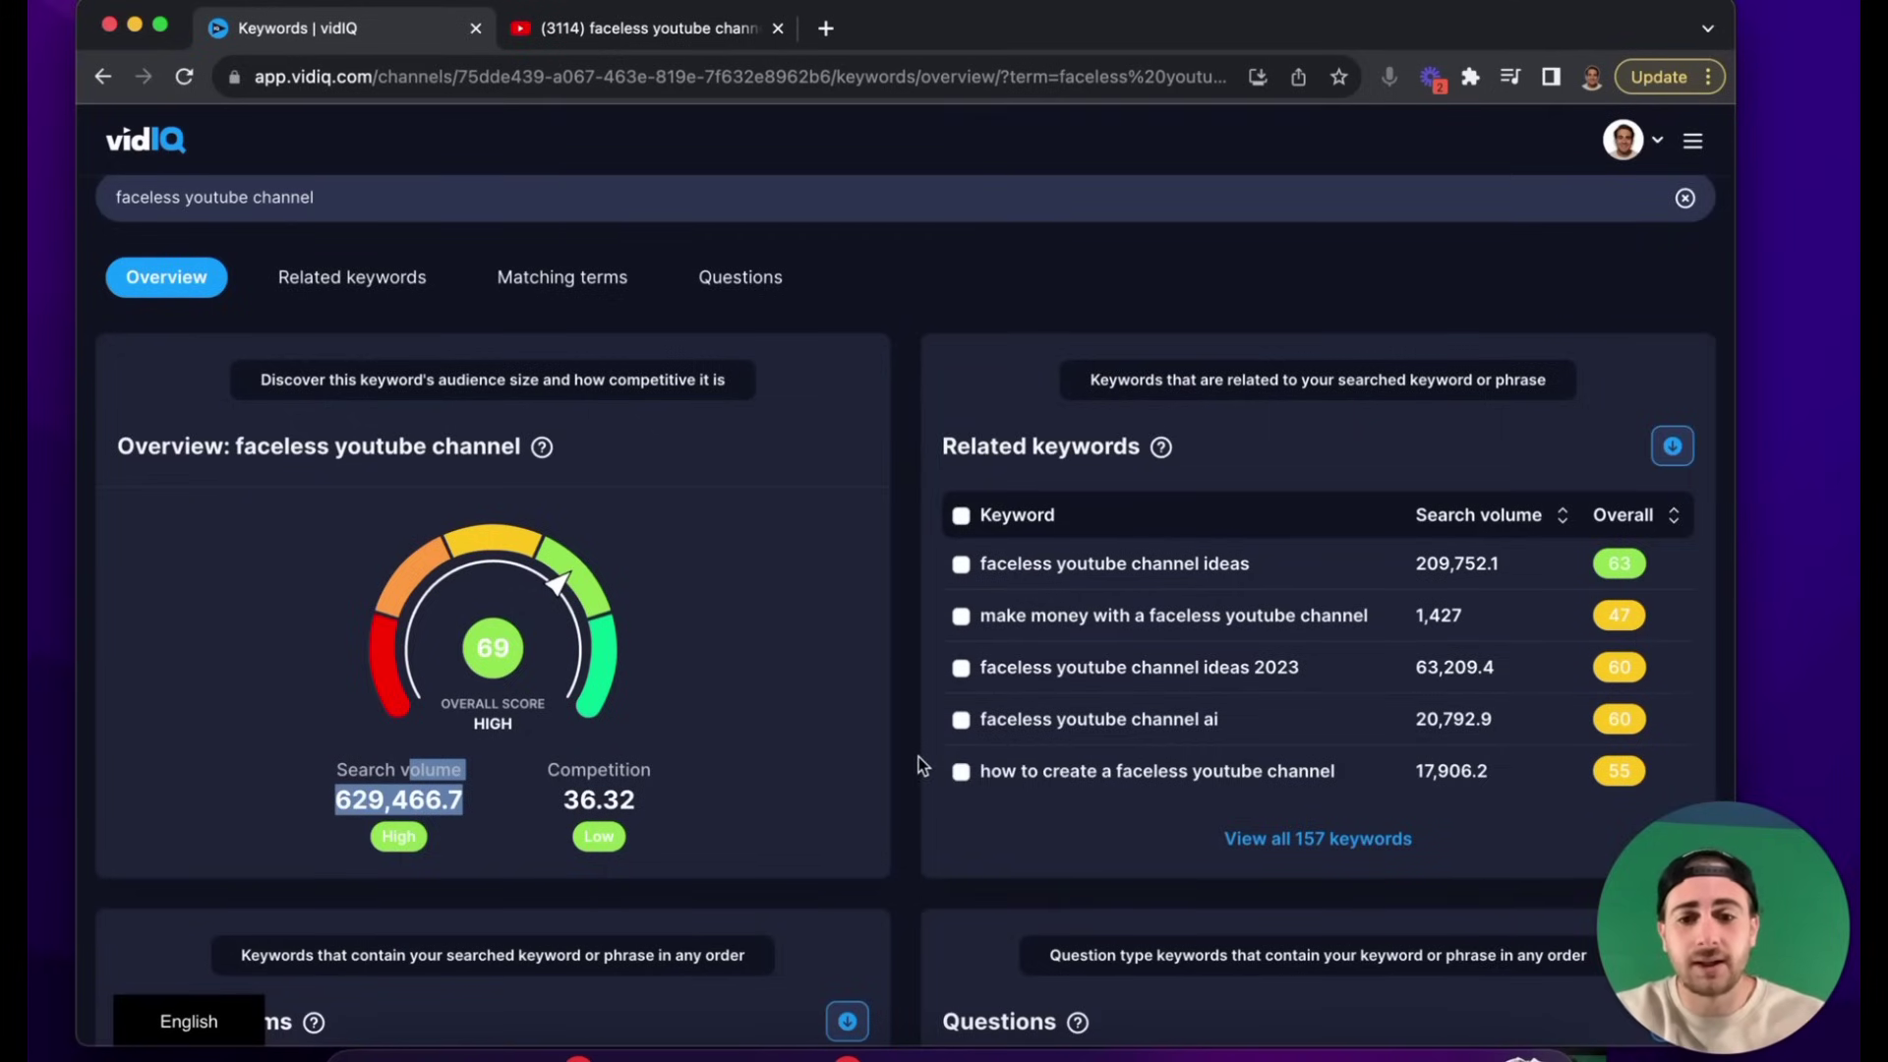
scroll(203, 556, "down", 9)
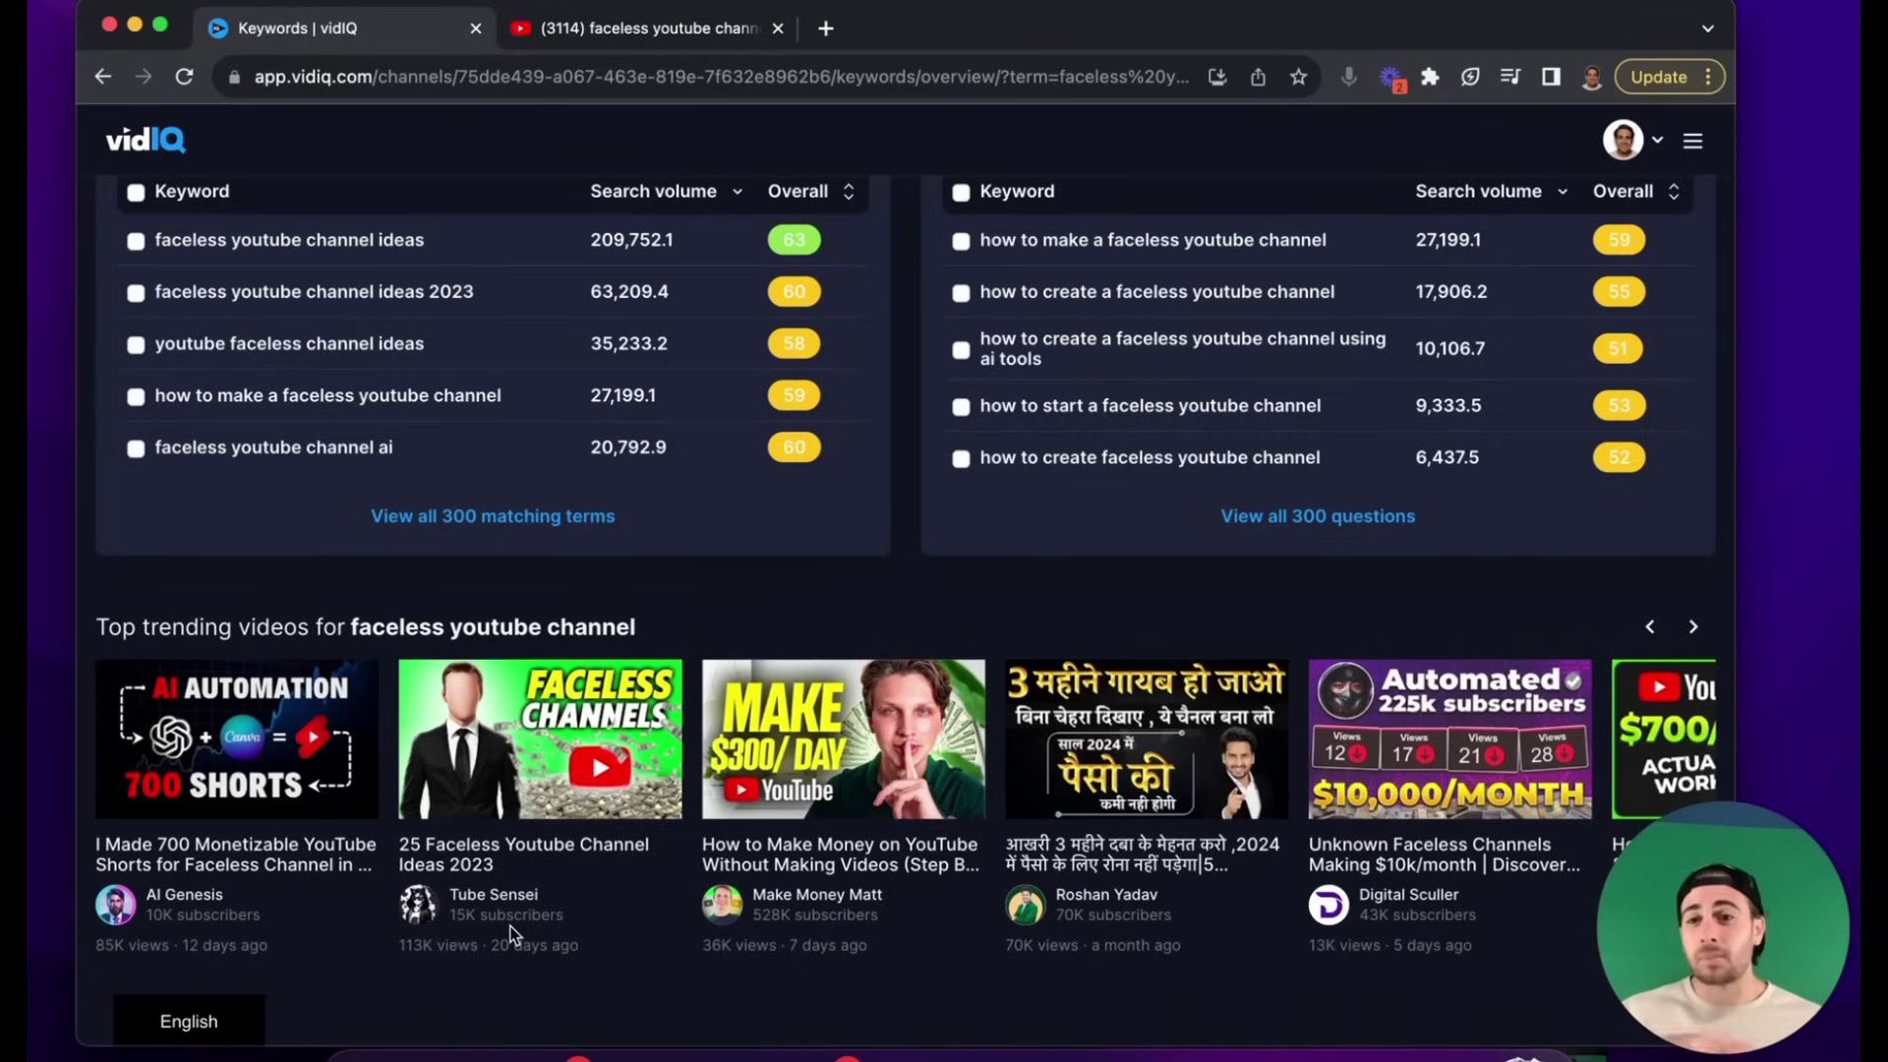
left_click(503, 789)
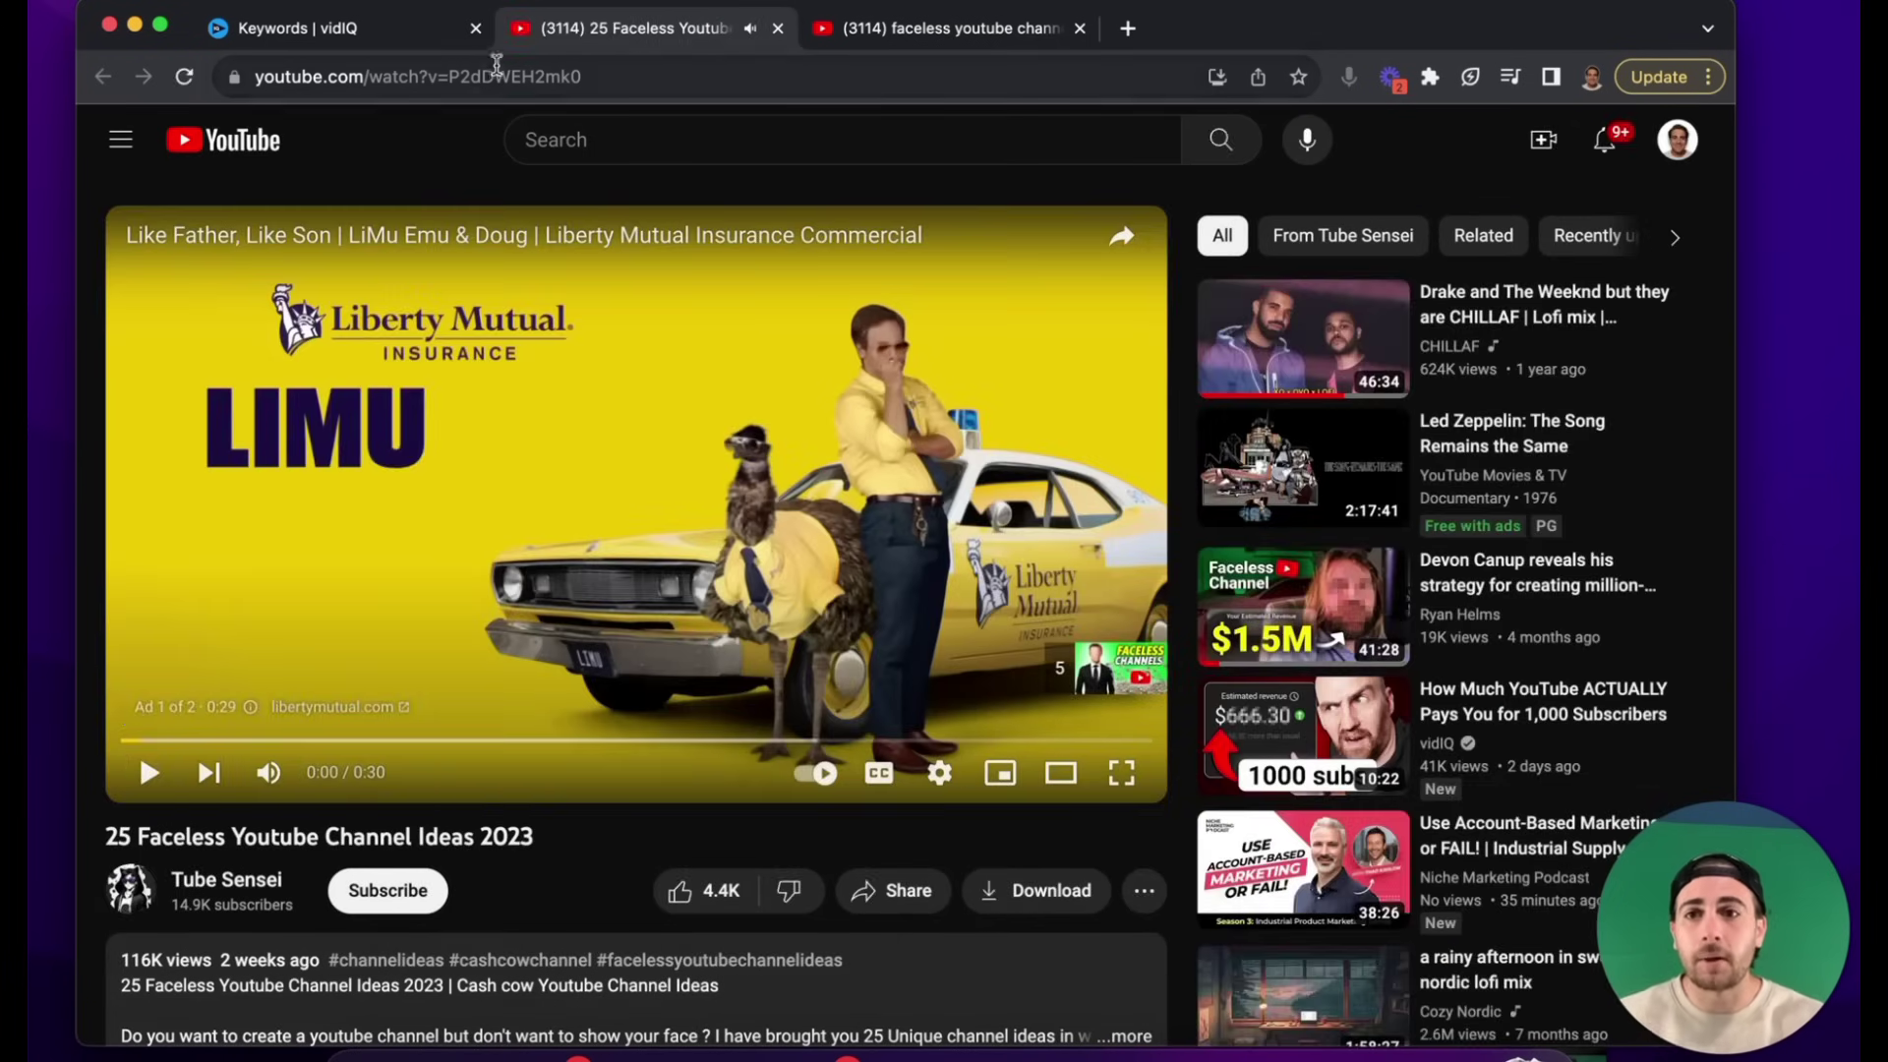
- Copy the URL of the opened video and load youtubetranscript.com in a new browser tab
left_click(497, 65)
key("super+c")
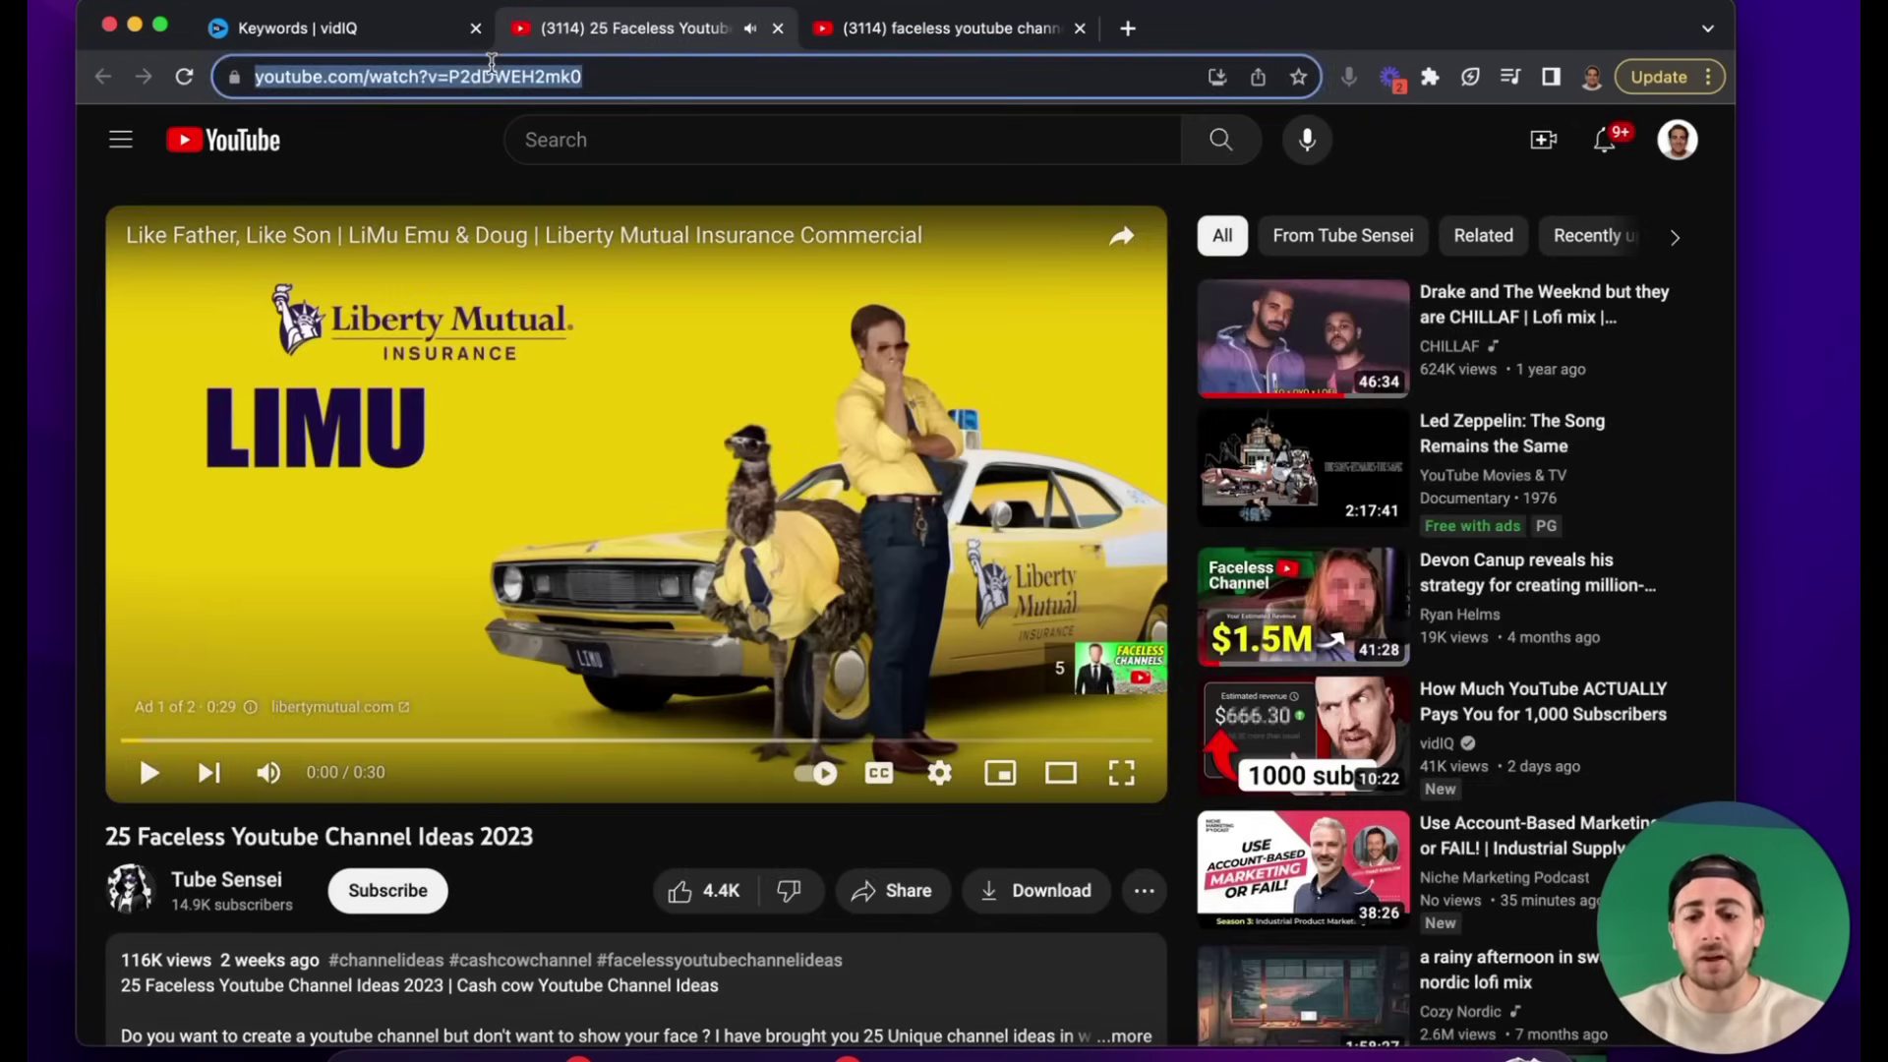
left_click(1129, 29)
type("youtubetra")
key("Return")
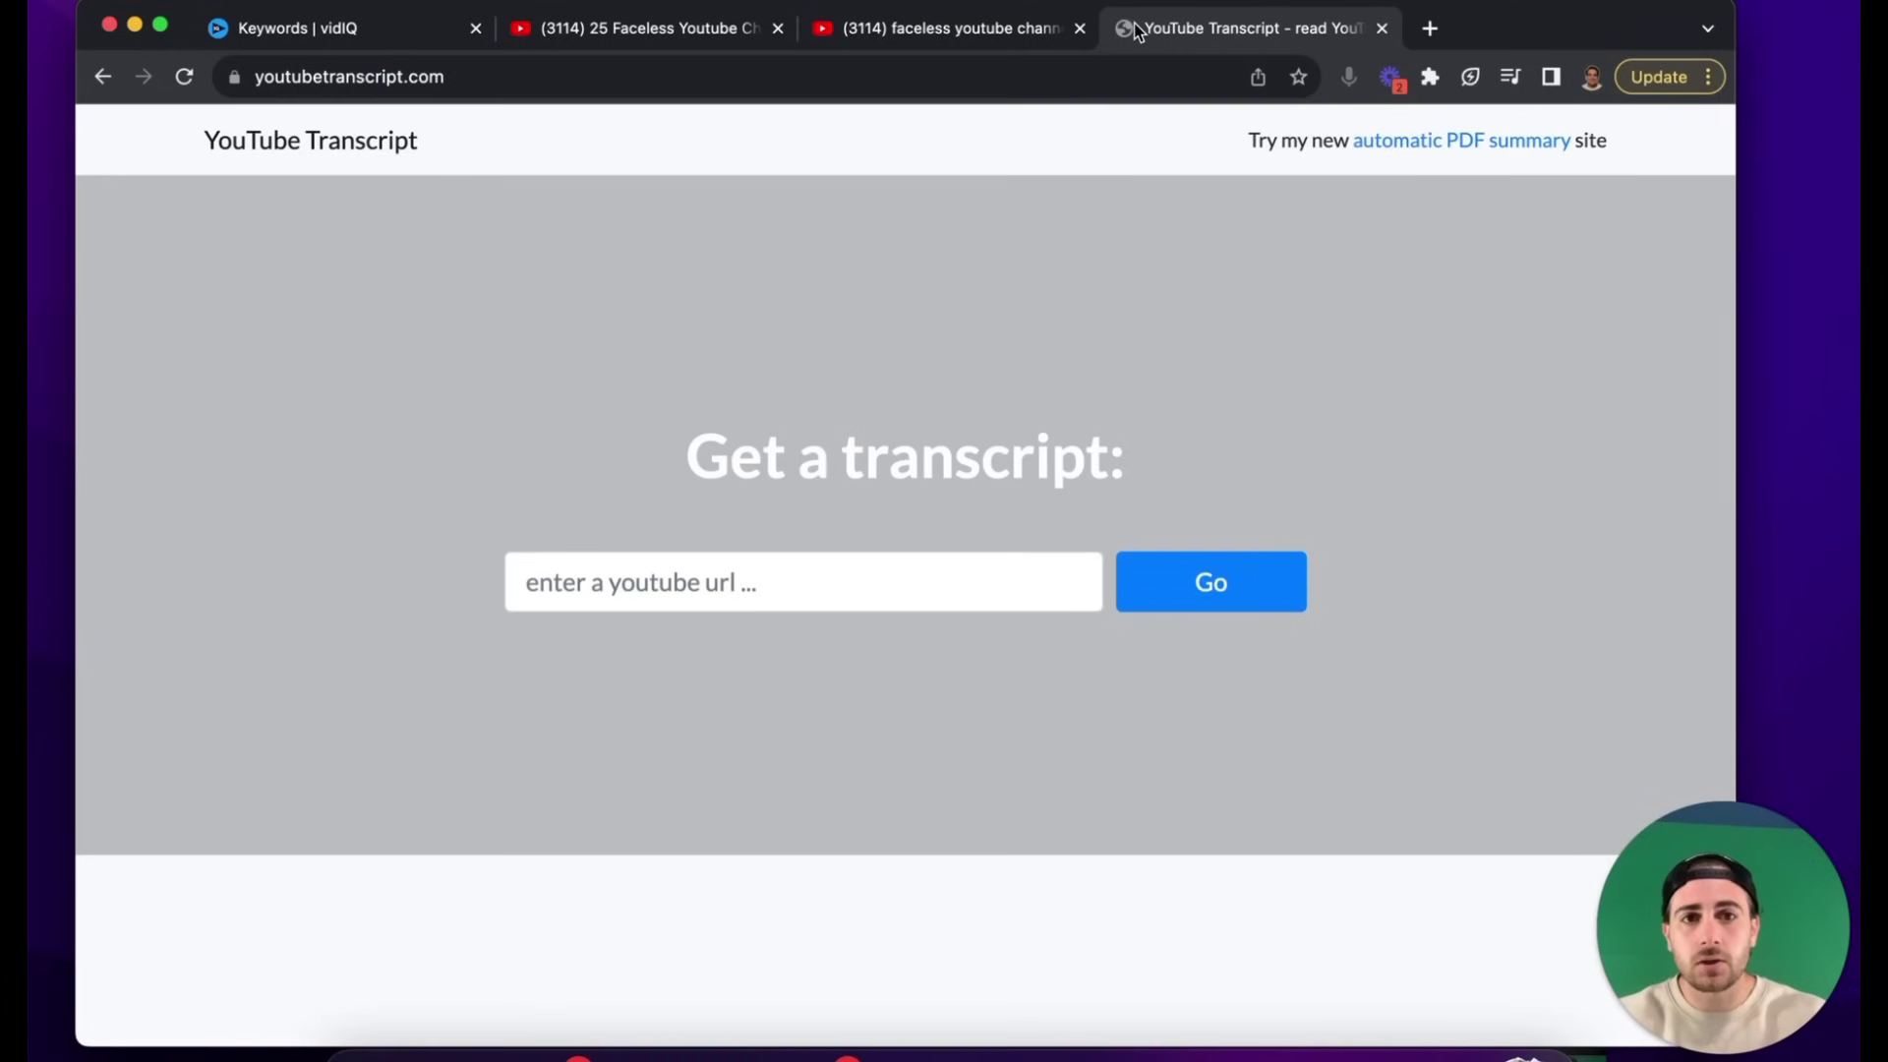
- Try to get the transcript of "25 Faceless Youtube Channel Ideas 2023" from its pasted URL
left_click(806, 588)
key("super+v")
key("Return")
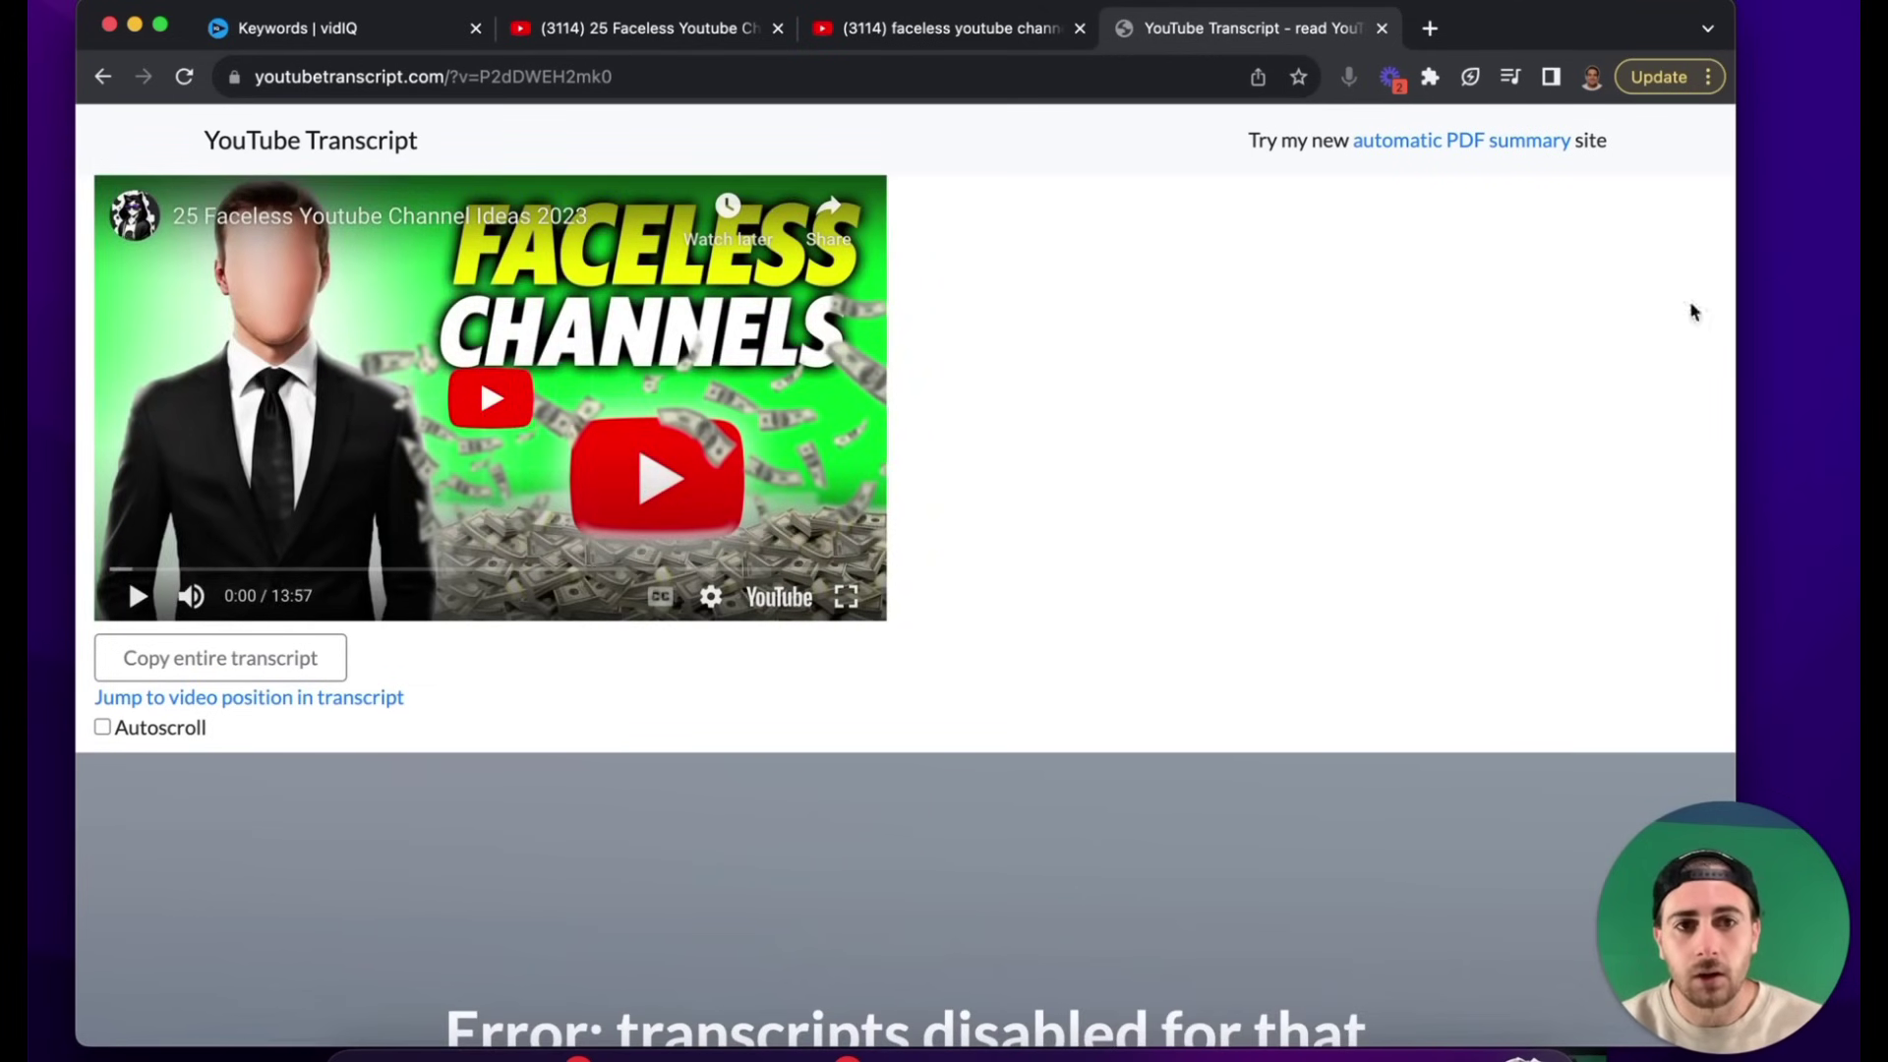
scroll(1429, 447, "down", 5)
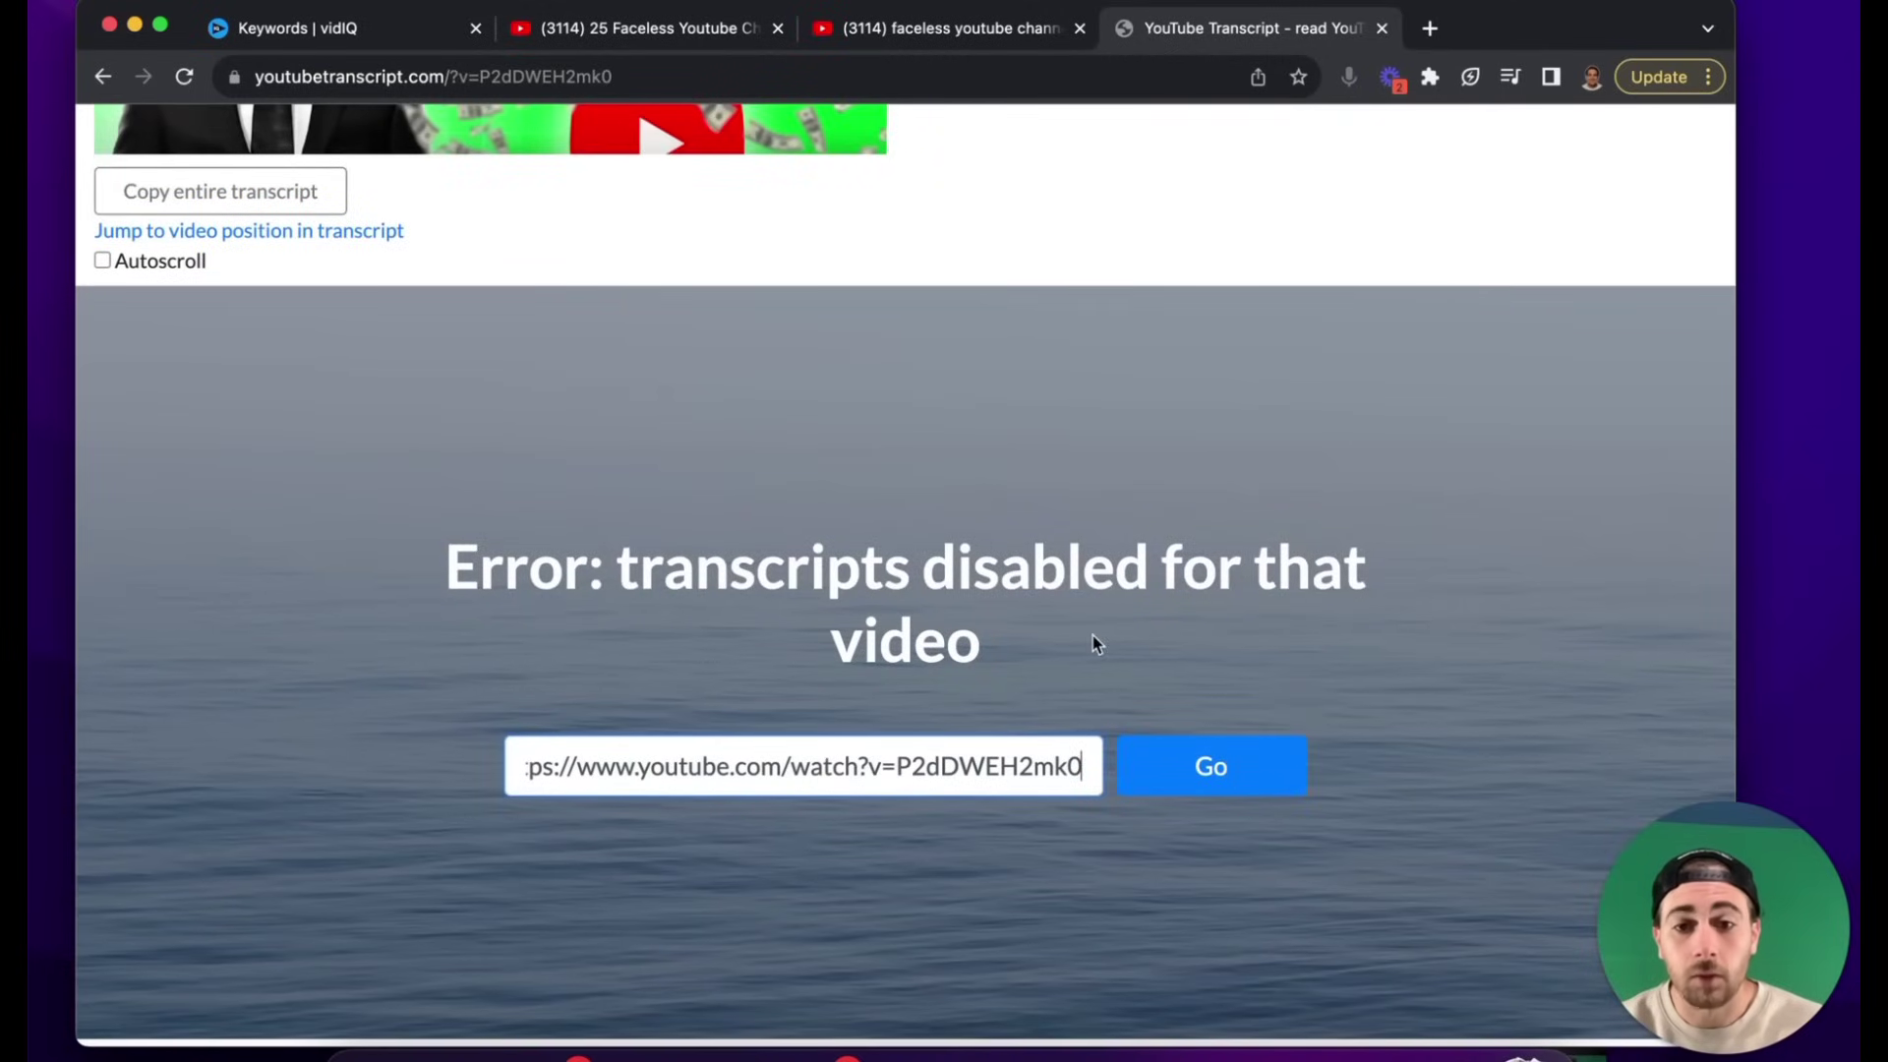
key("Return")
scroll(950, 647, "down", 3)
triple_click(932, 720)
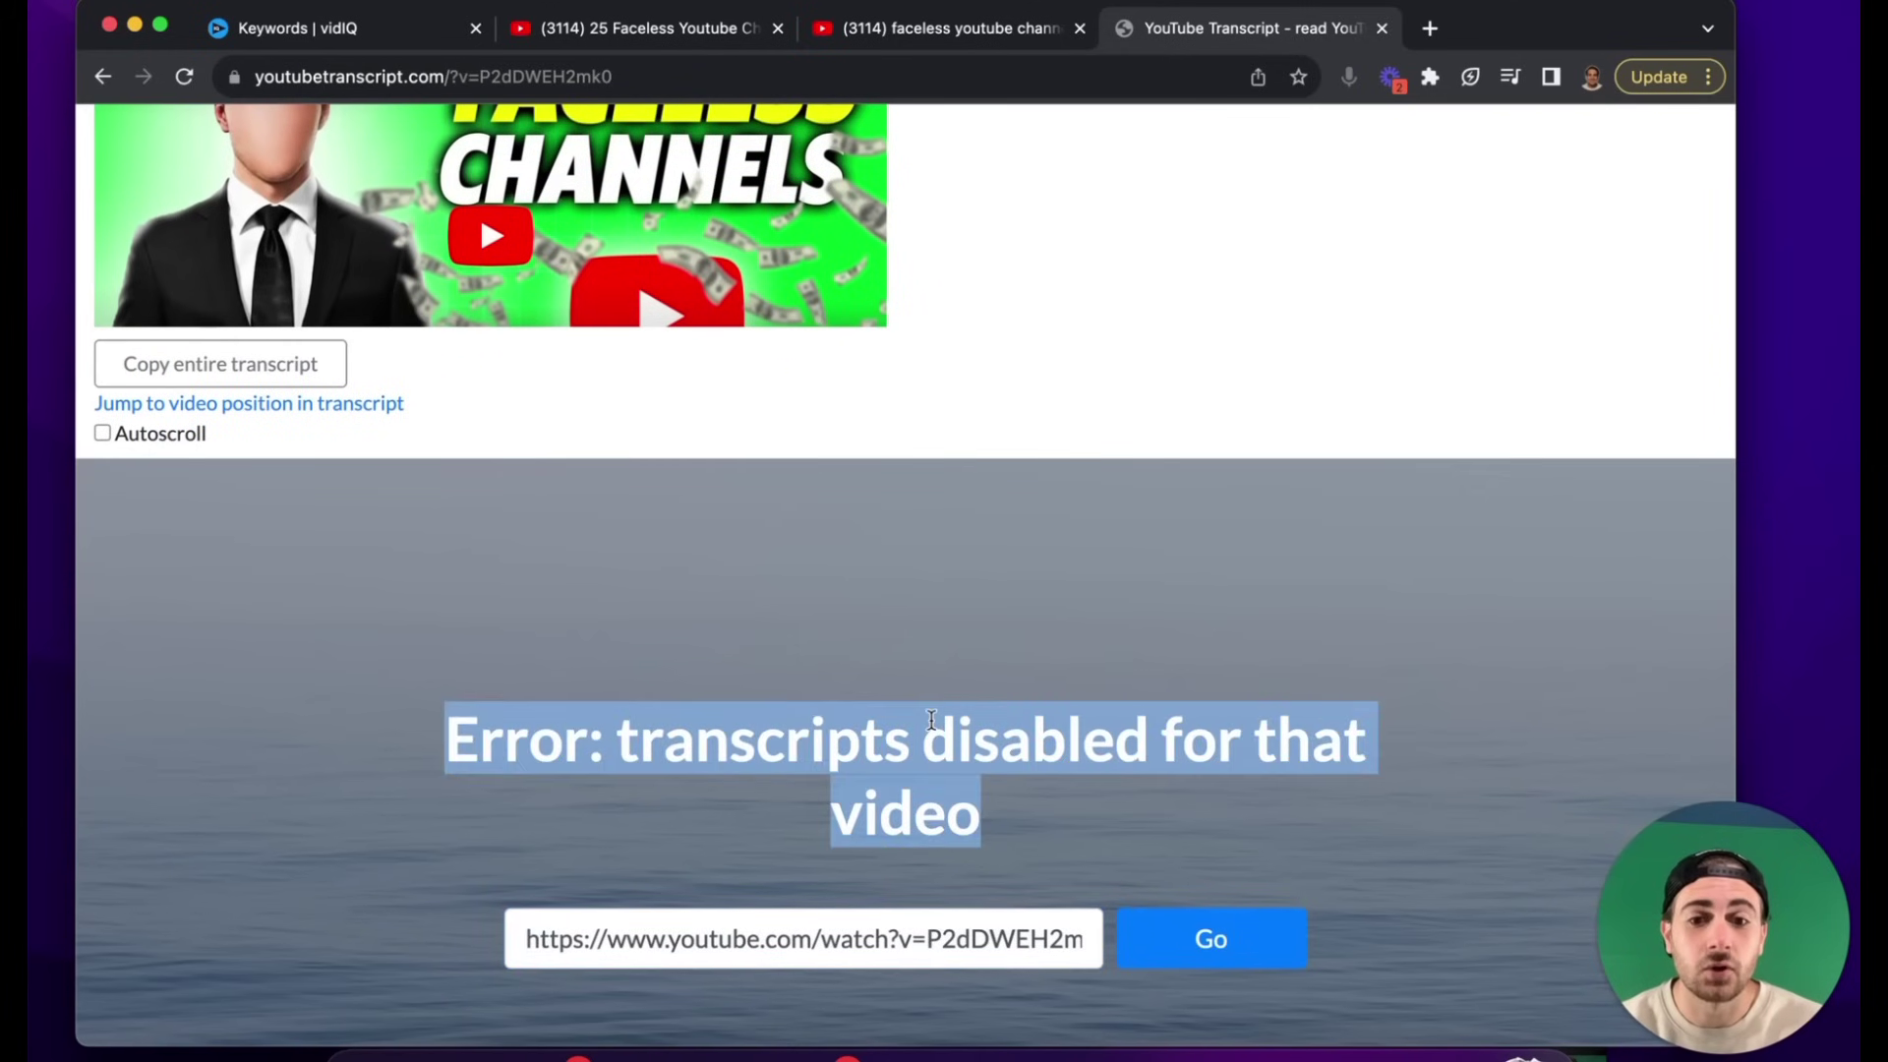
scroll(809, 131, "up", 3)
- Open the suggested vidIQ video "How Much YouTube ACTUALLY Pays You for 1,000 Subscribers" on YouTube and copy its URL
left_click(629, 34)
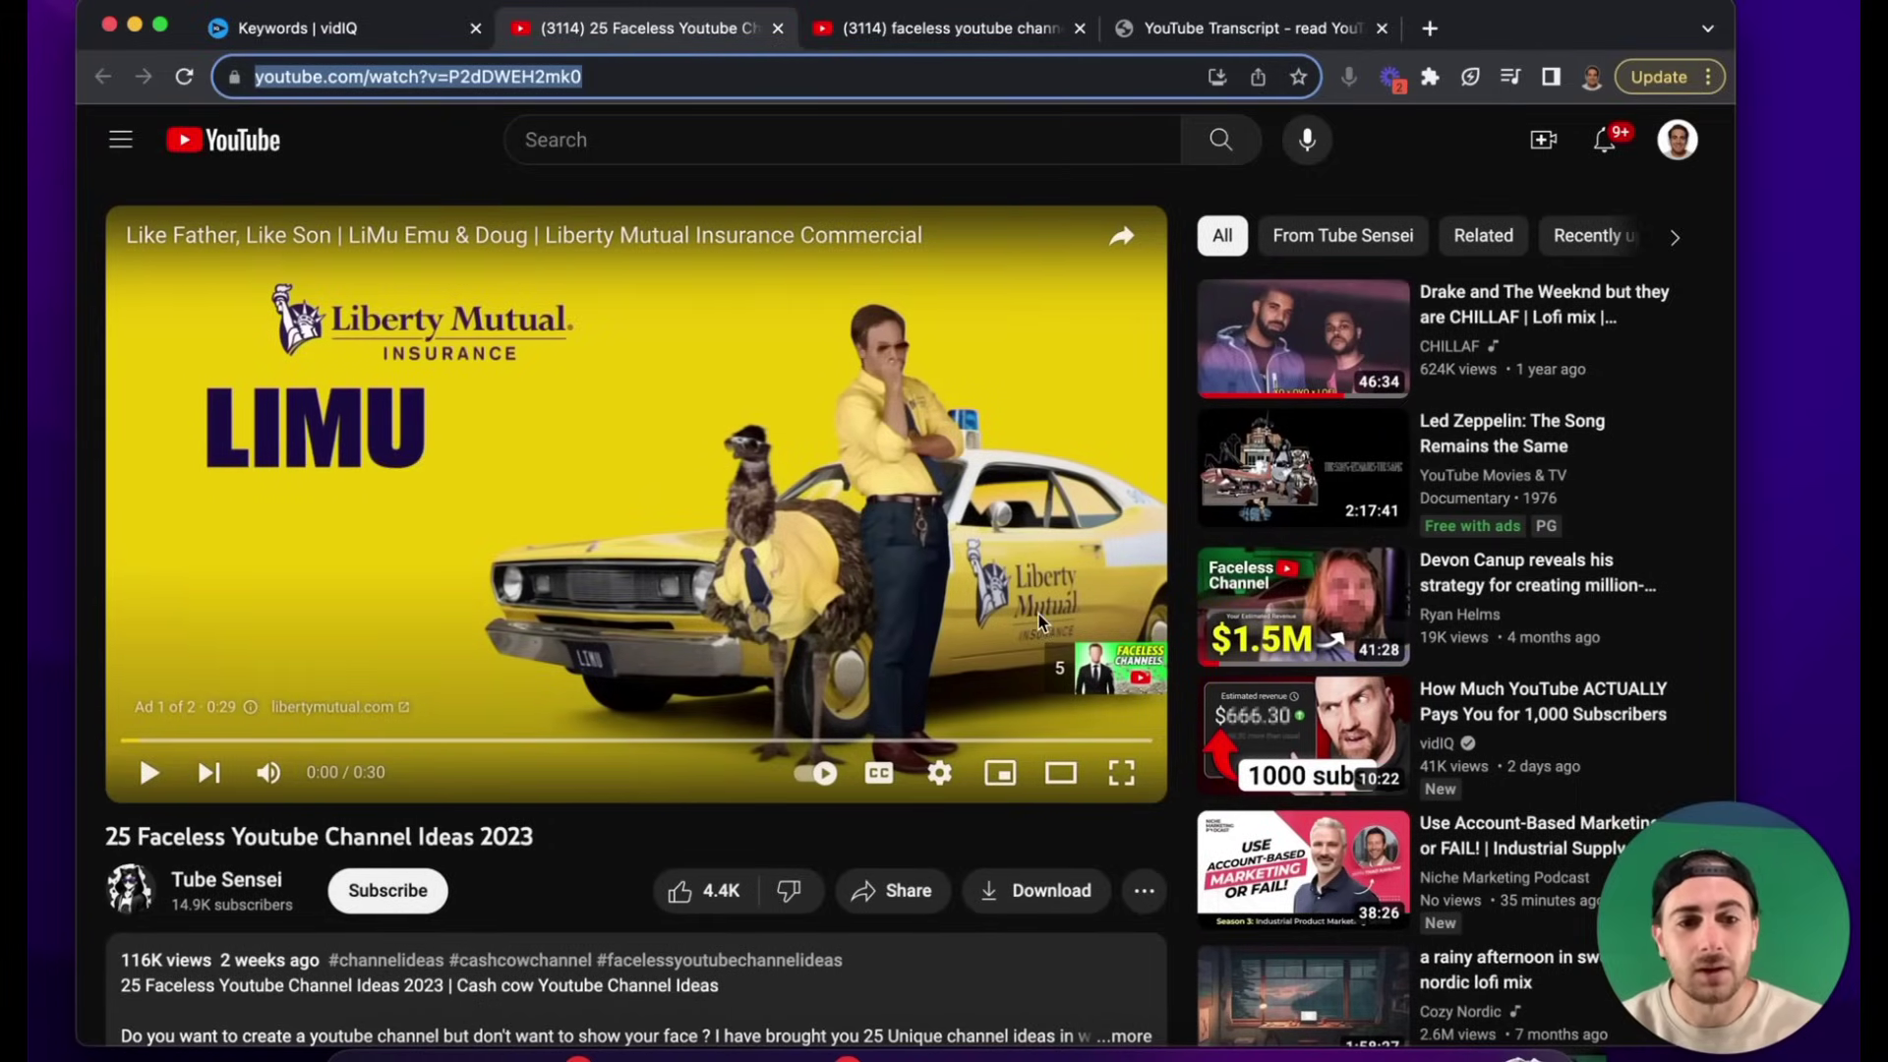
left_click(1303, 733)
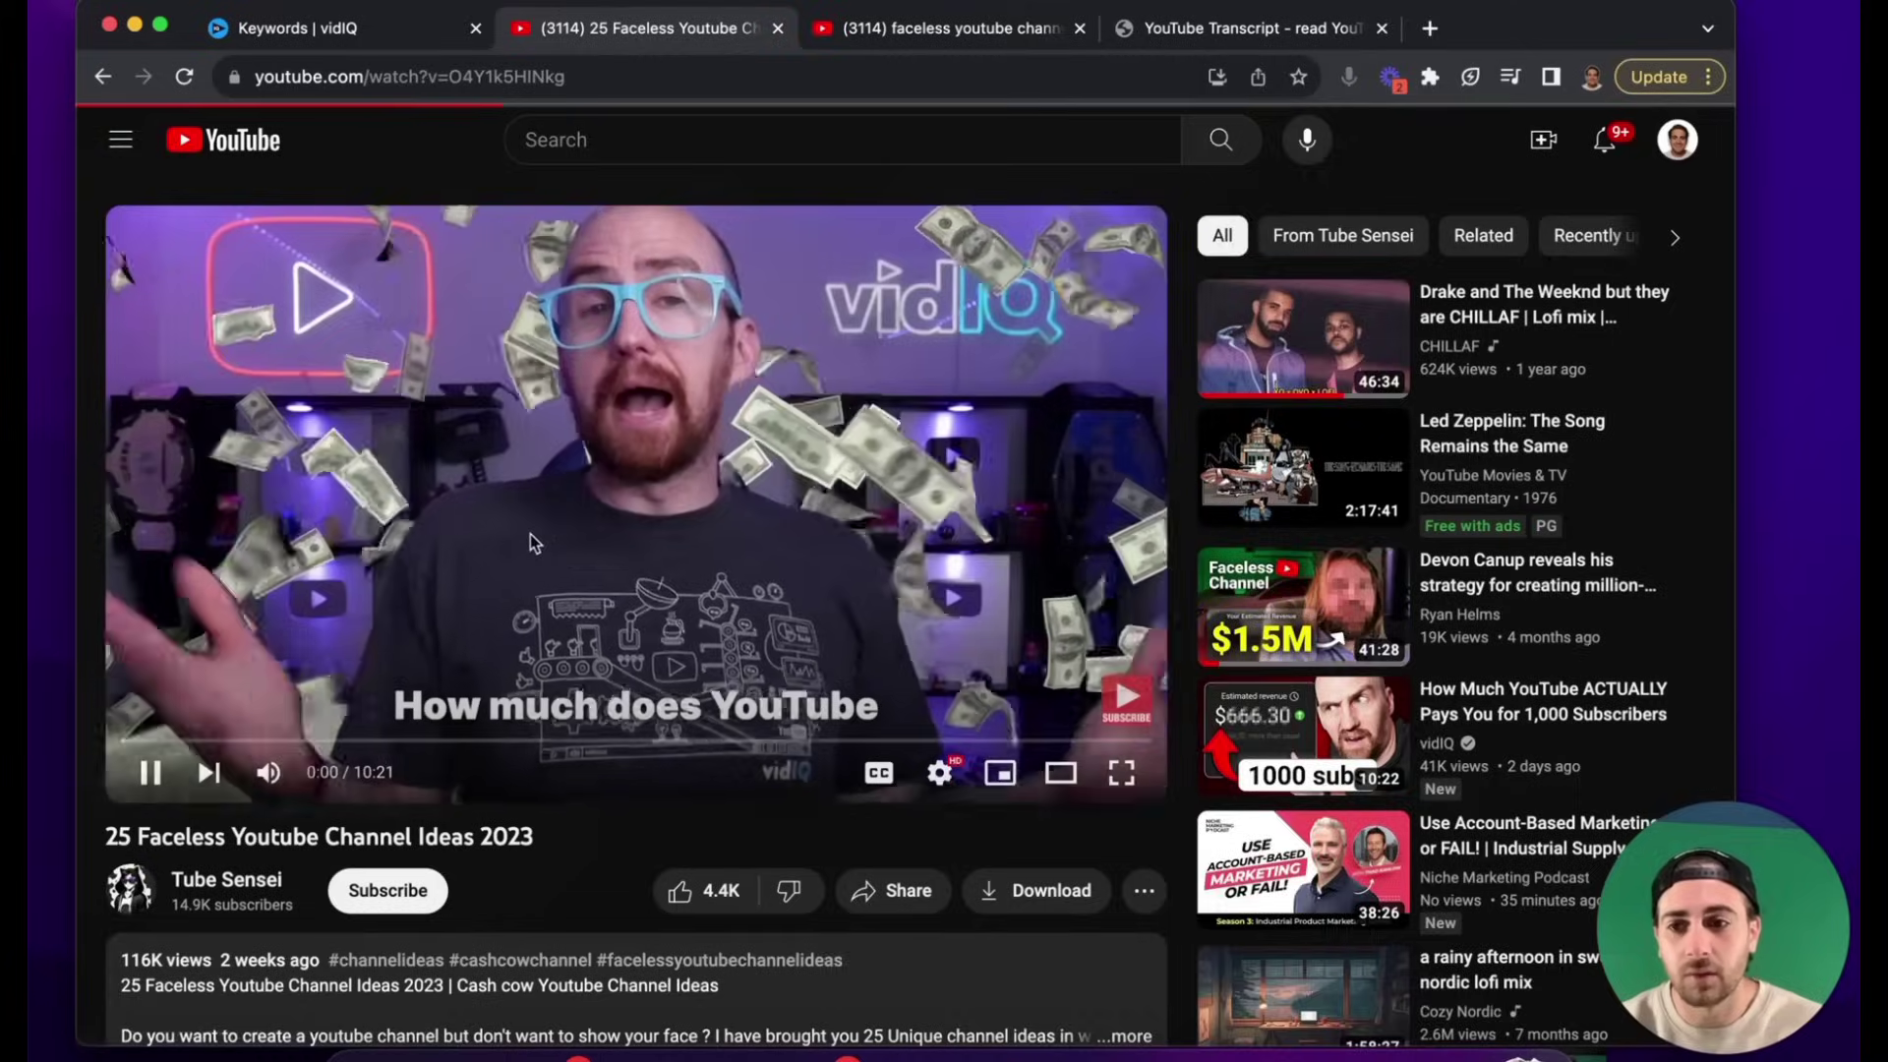
left_click(392, 79)
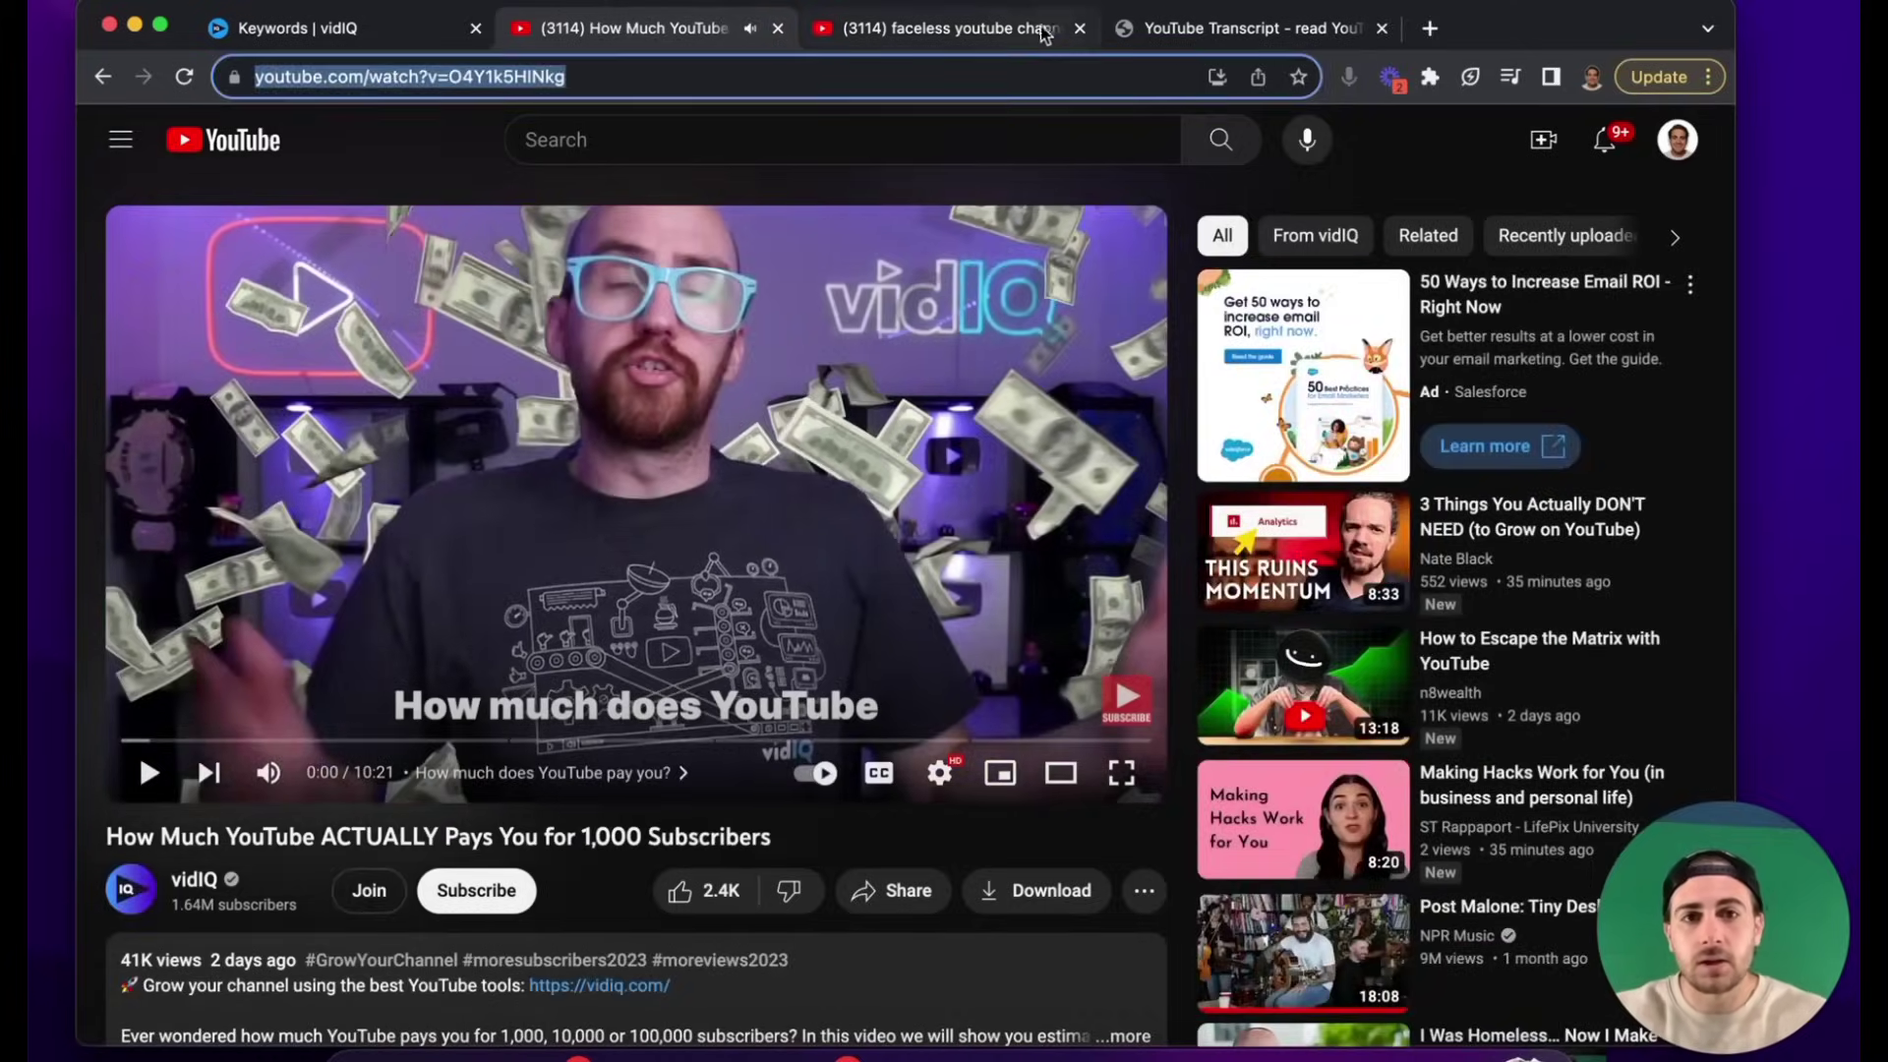
- Switch back to YouTube Transcript and return to its start page at youtubetranscript.com
left_click(1160, 27)
key("super+bracketleft")
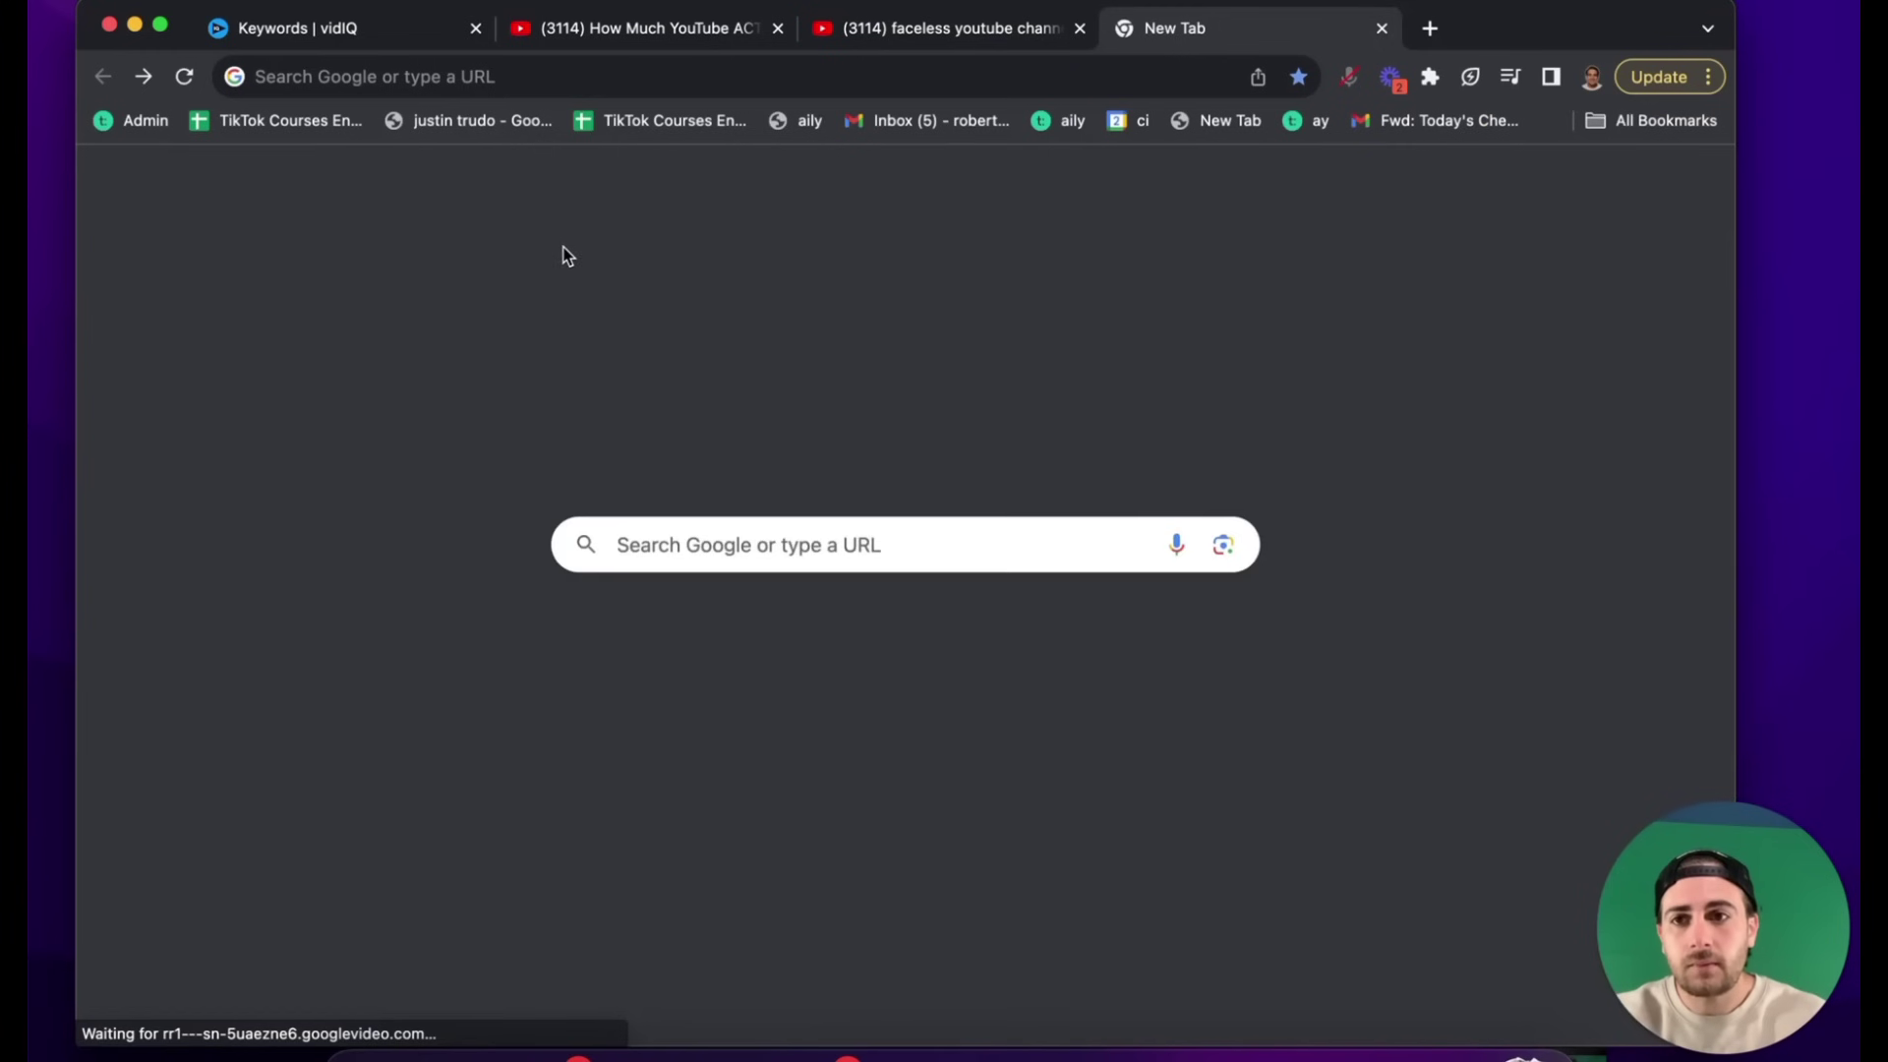
scroll(261, 149, "right", 5)
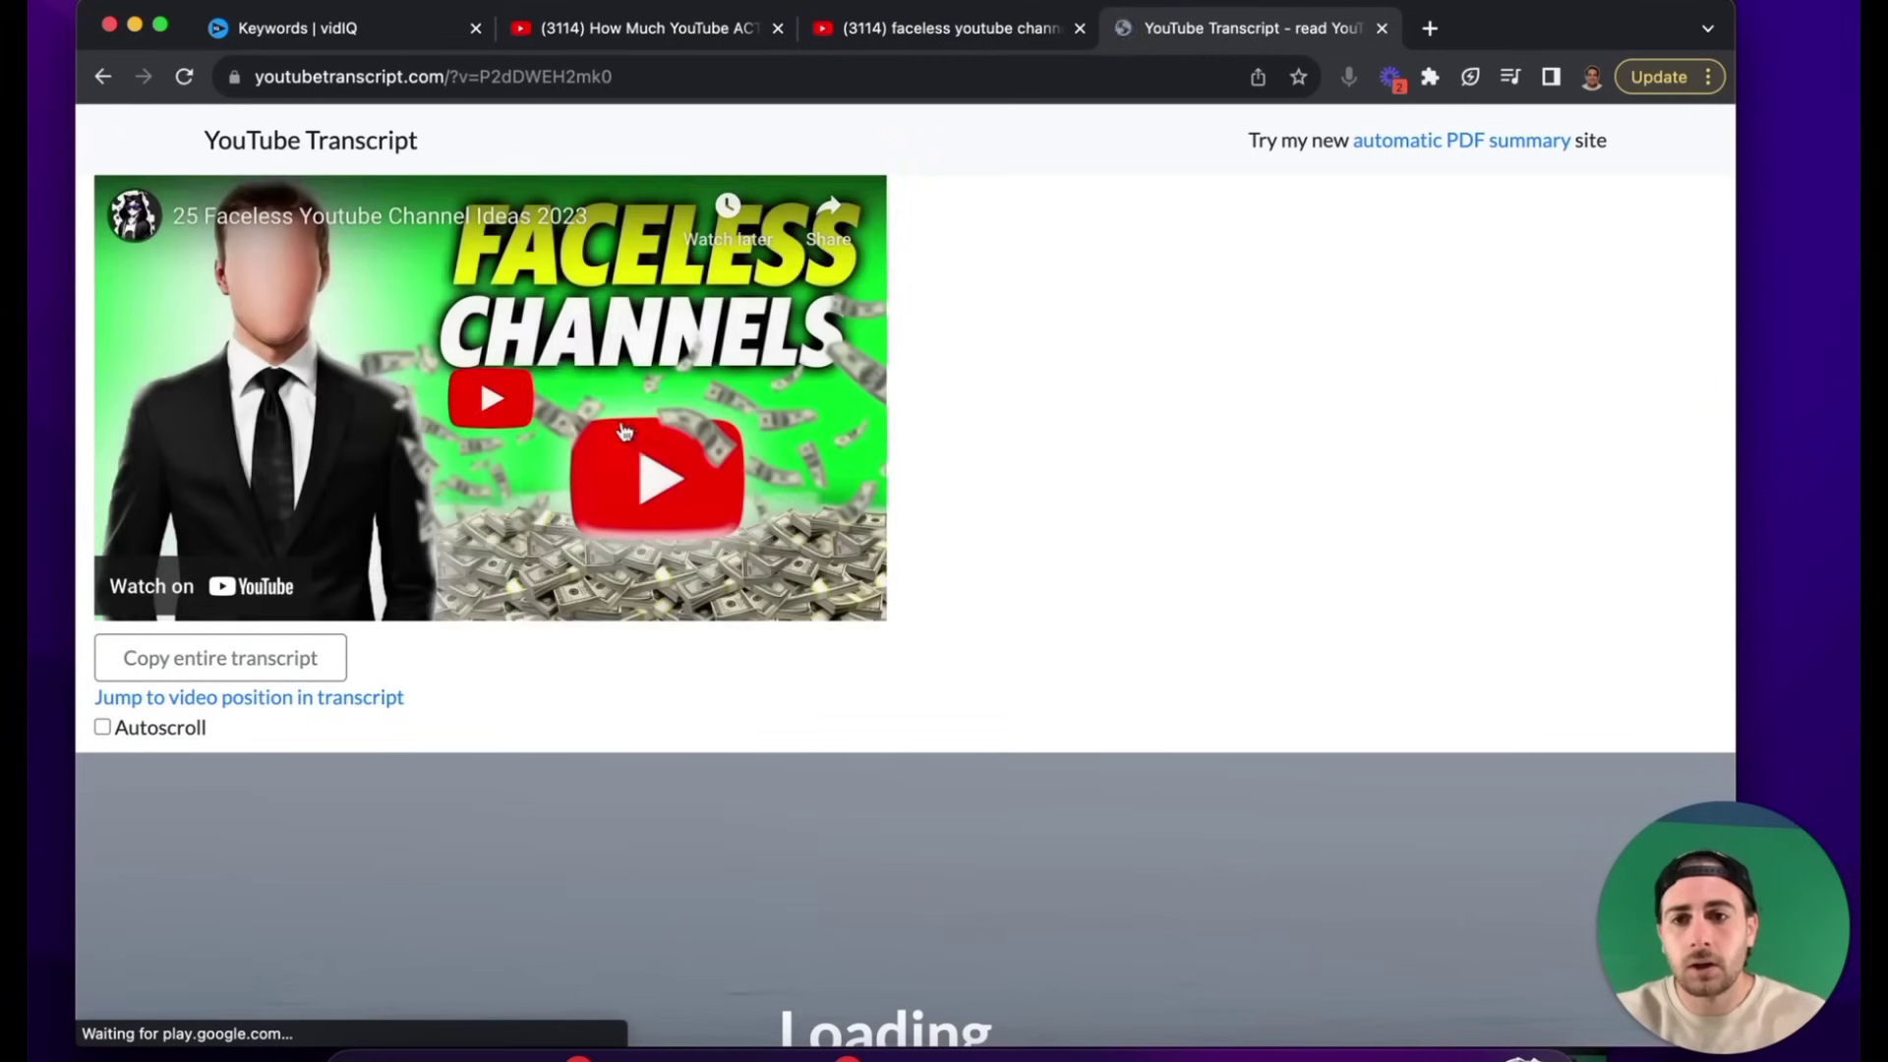
left_click(473, 76)
left_click_drag(672, 77, 527, 77)
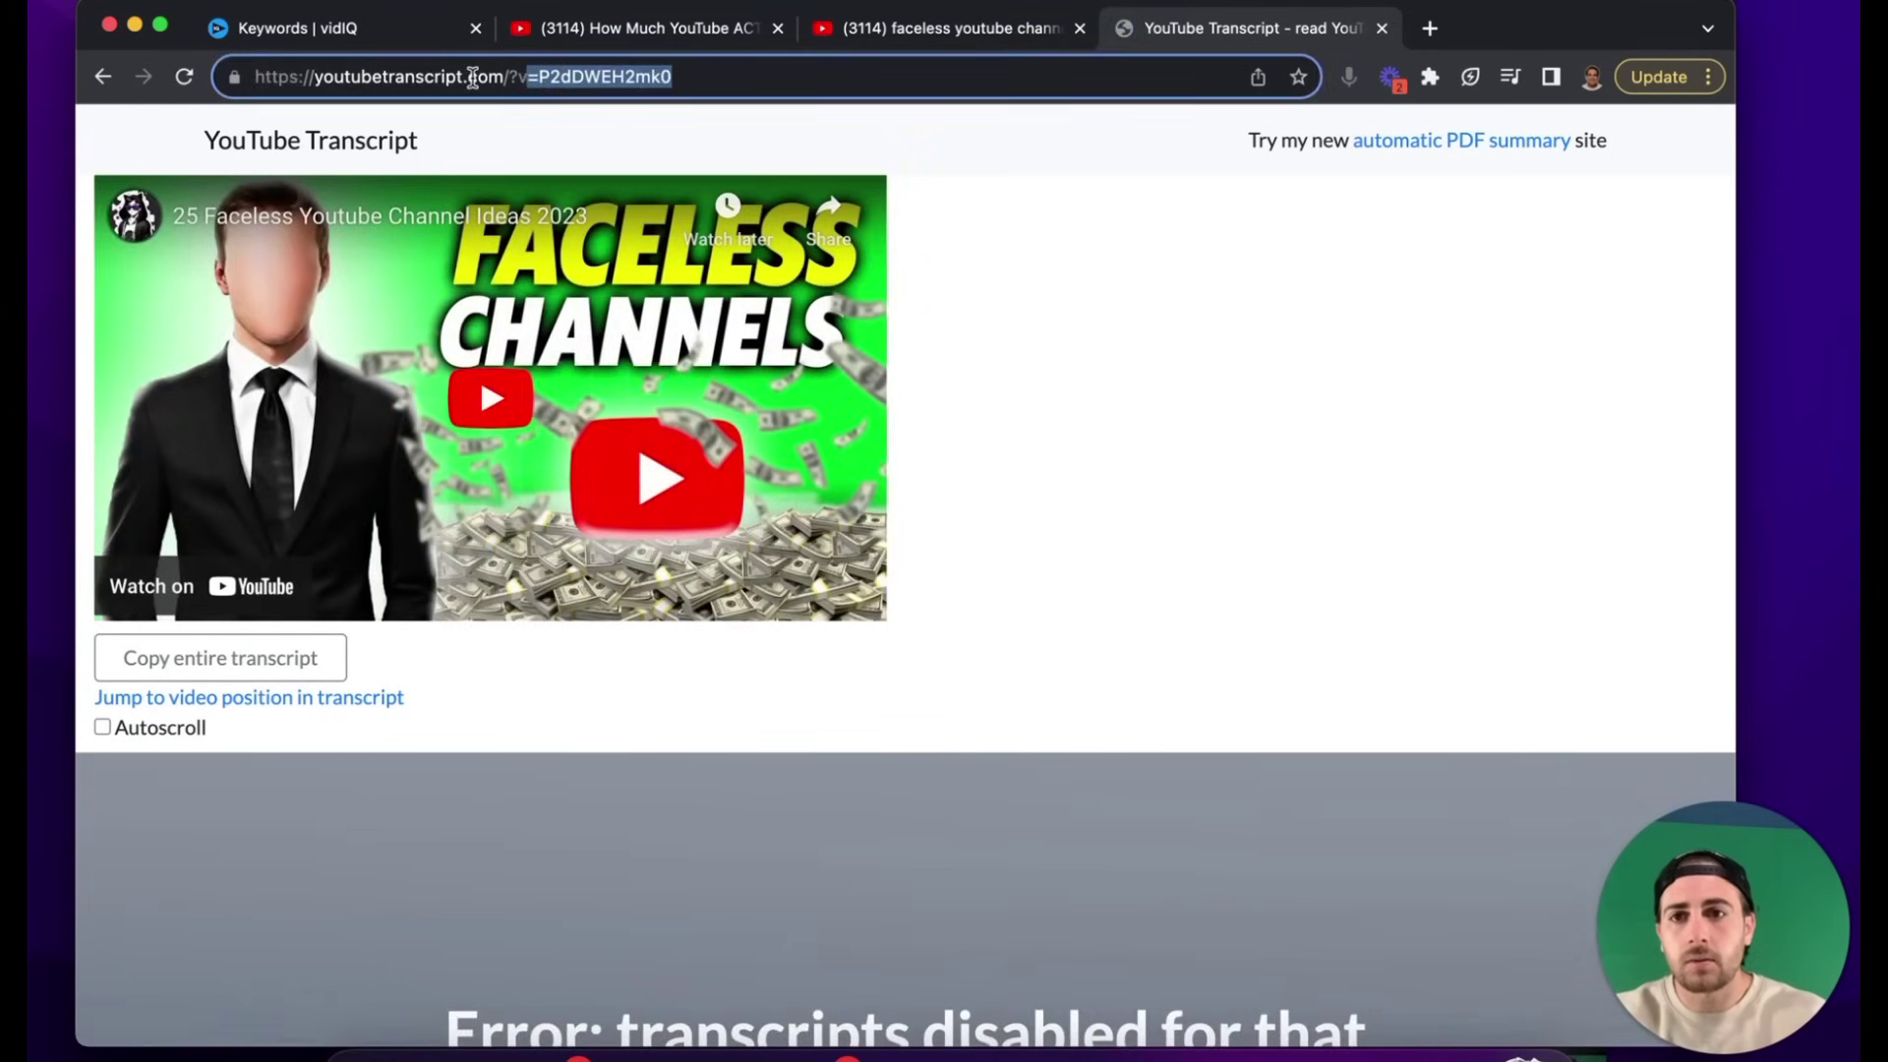
key("BackSpace")
key("BackSpace")
key("BackSpace")
key("Return")
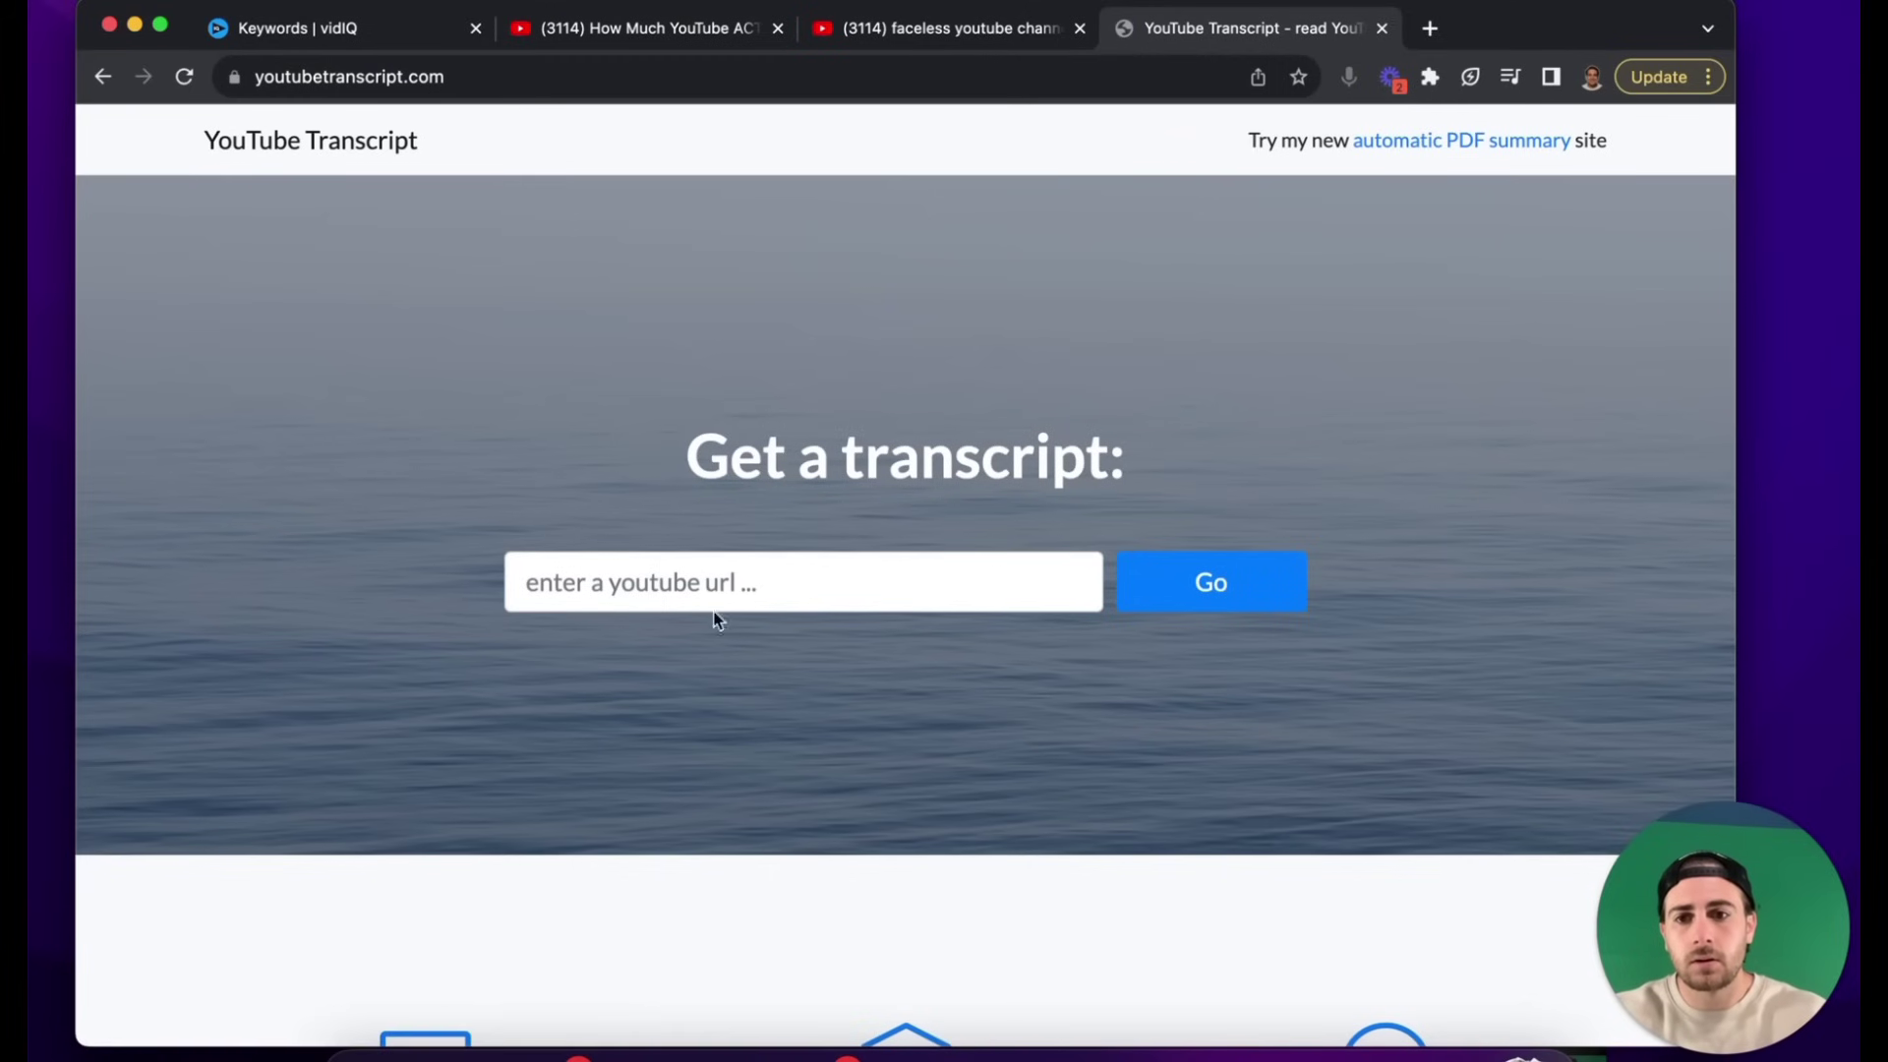
left_click(691, 590)
type("https://www.youtube.com/watch?v=O4Y1k5HINkg")
key("Return")
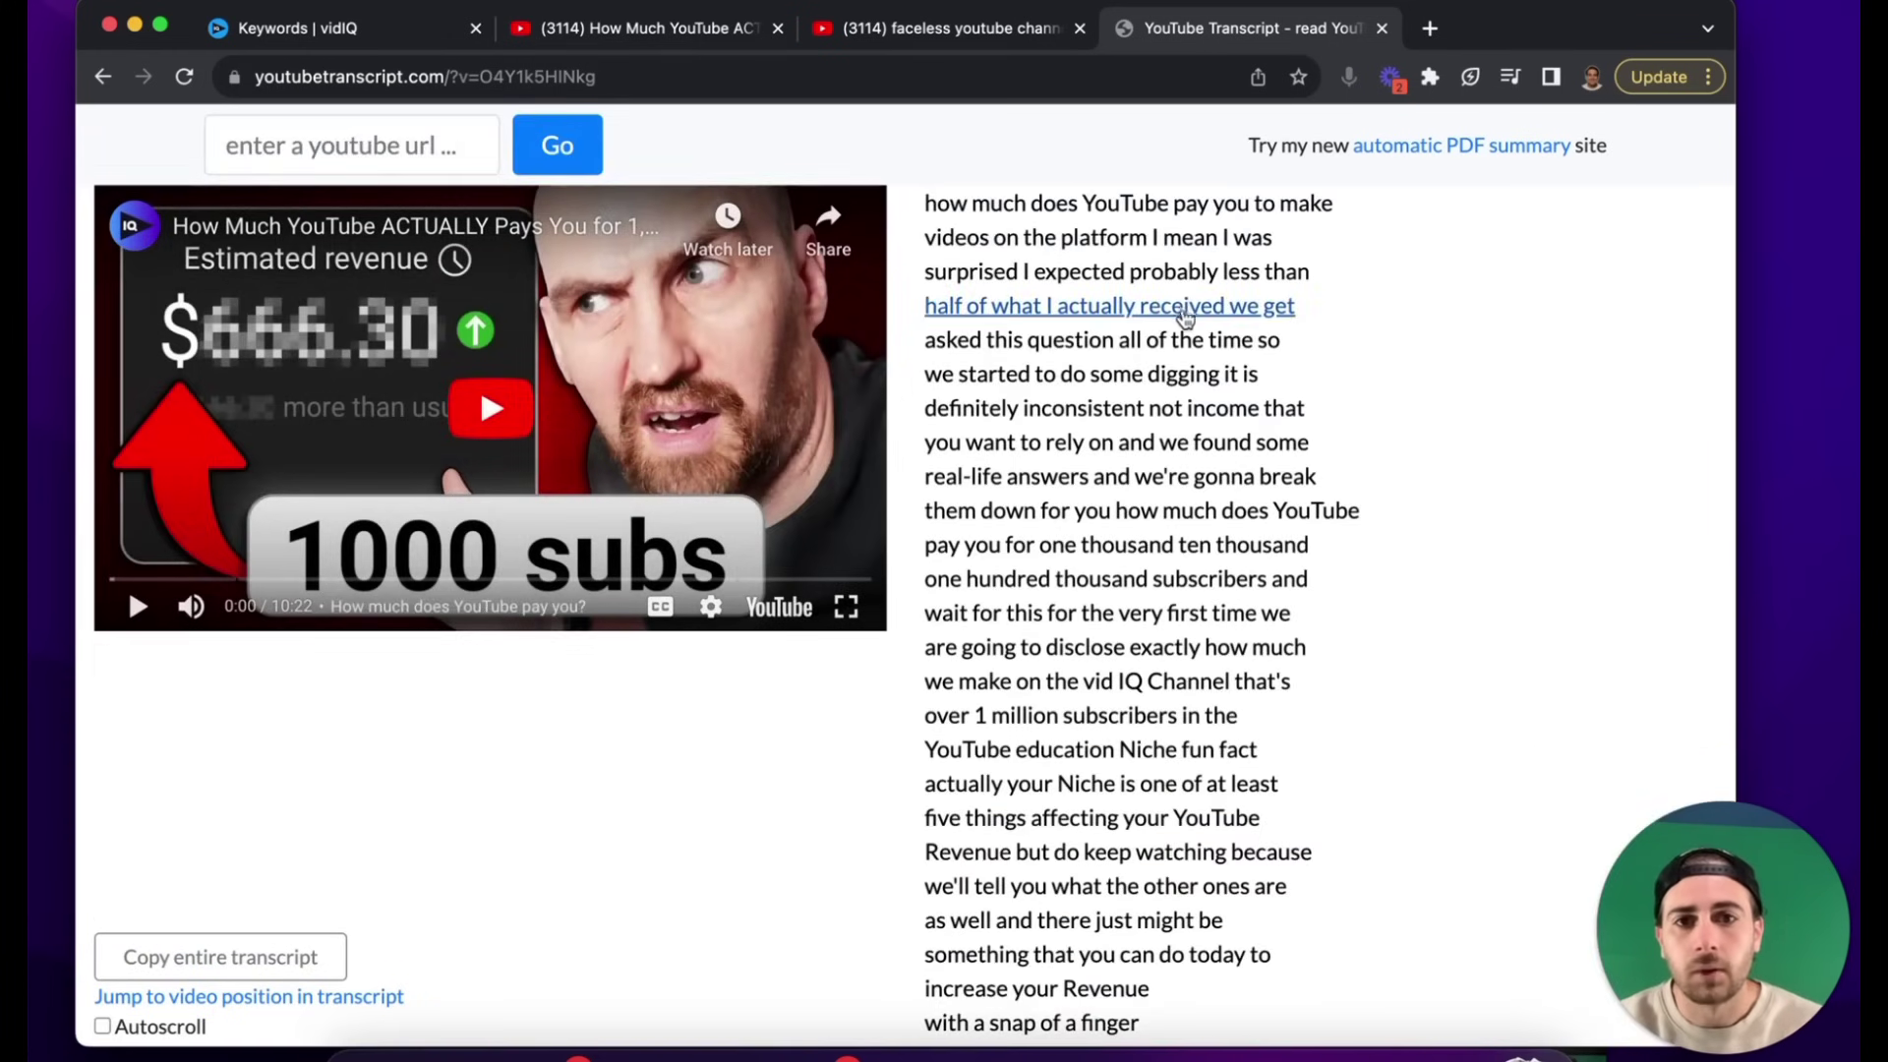
left_click_drag(913, 201, 1394, 562)
scroll(1396, 567, "down", 1)
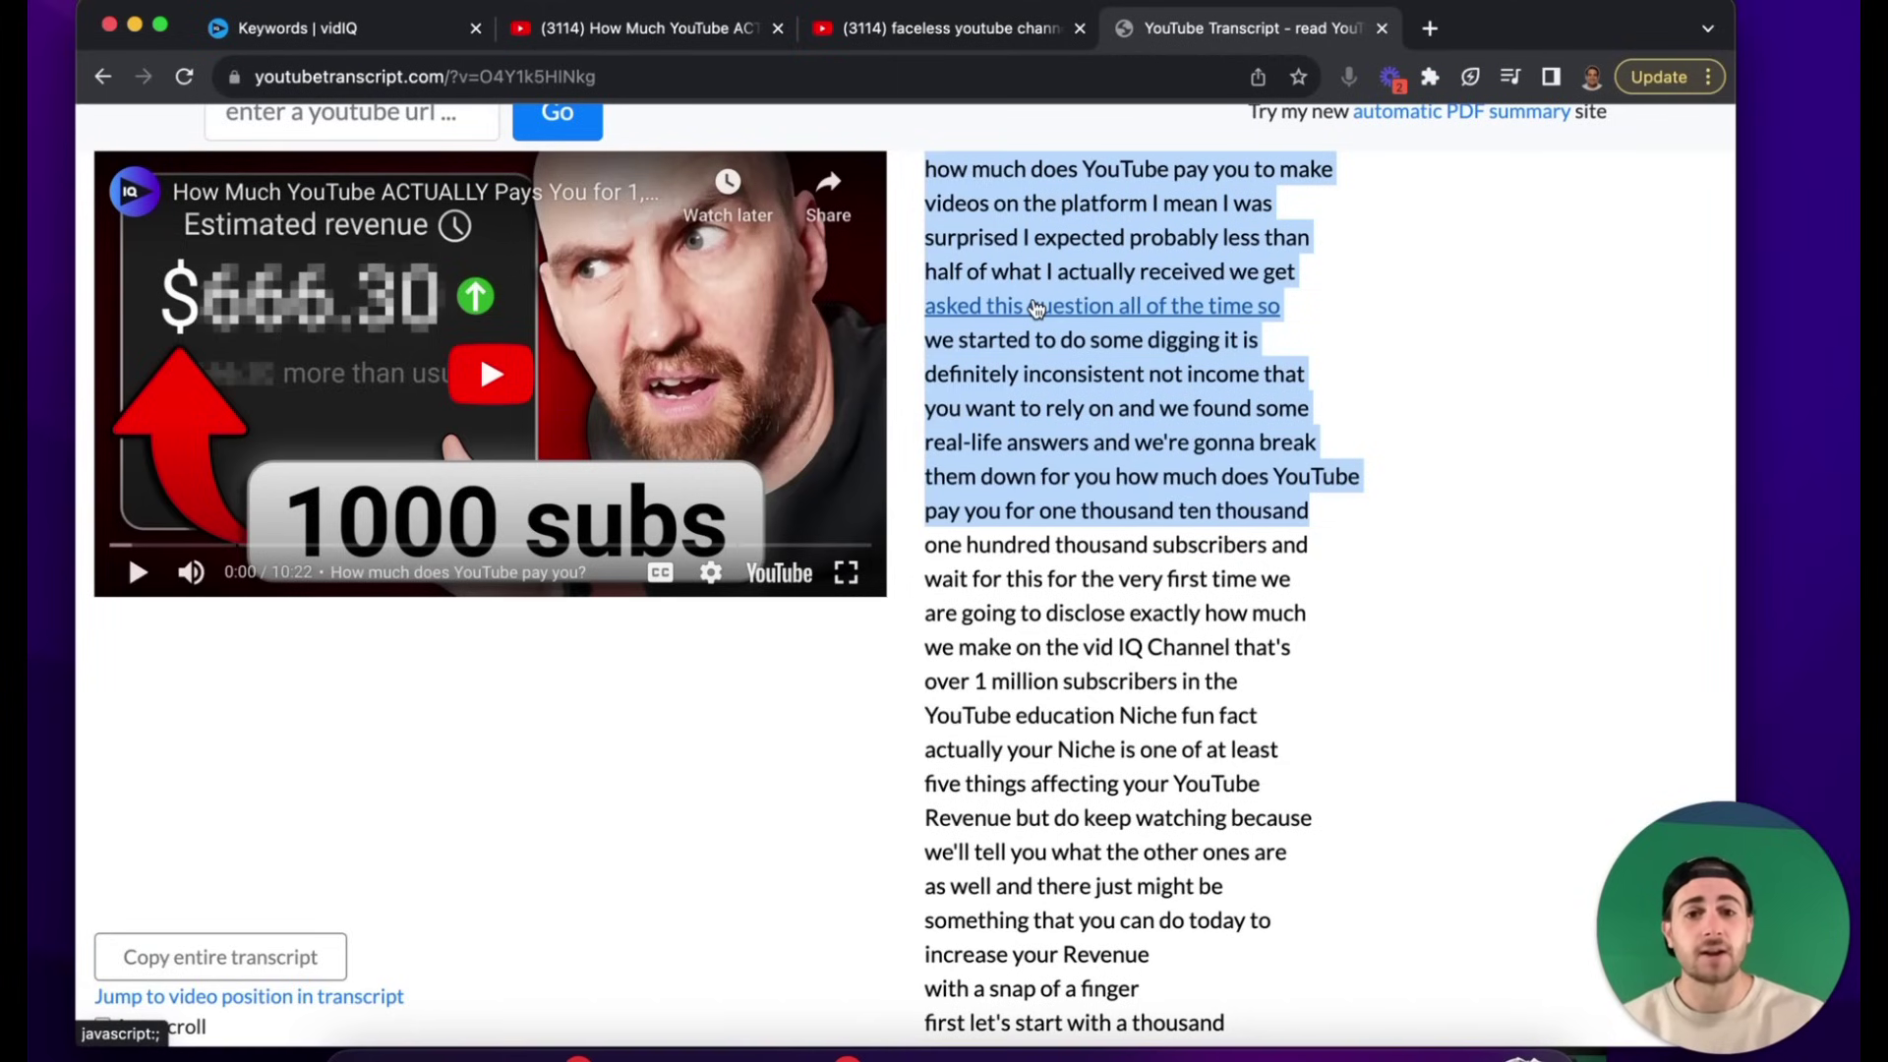
scroll(1105, 788, "up", 1)
scroll(1129, 721, "down", 3)
scroll(1129, 720, "up", 4)
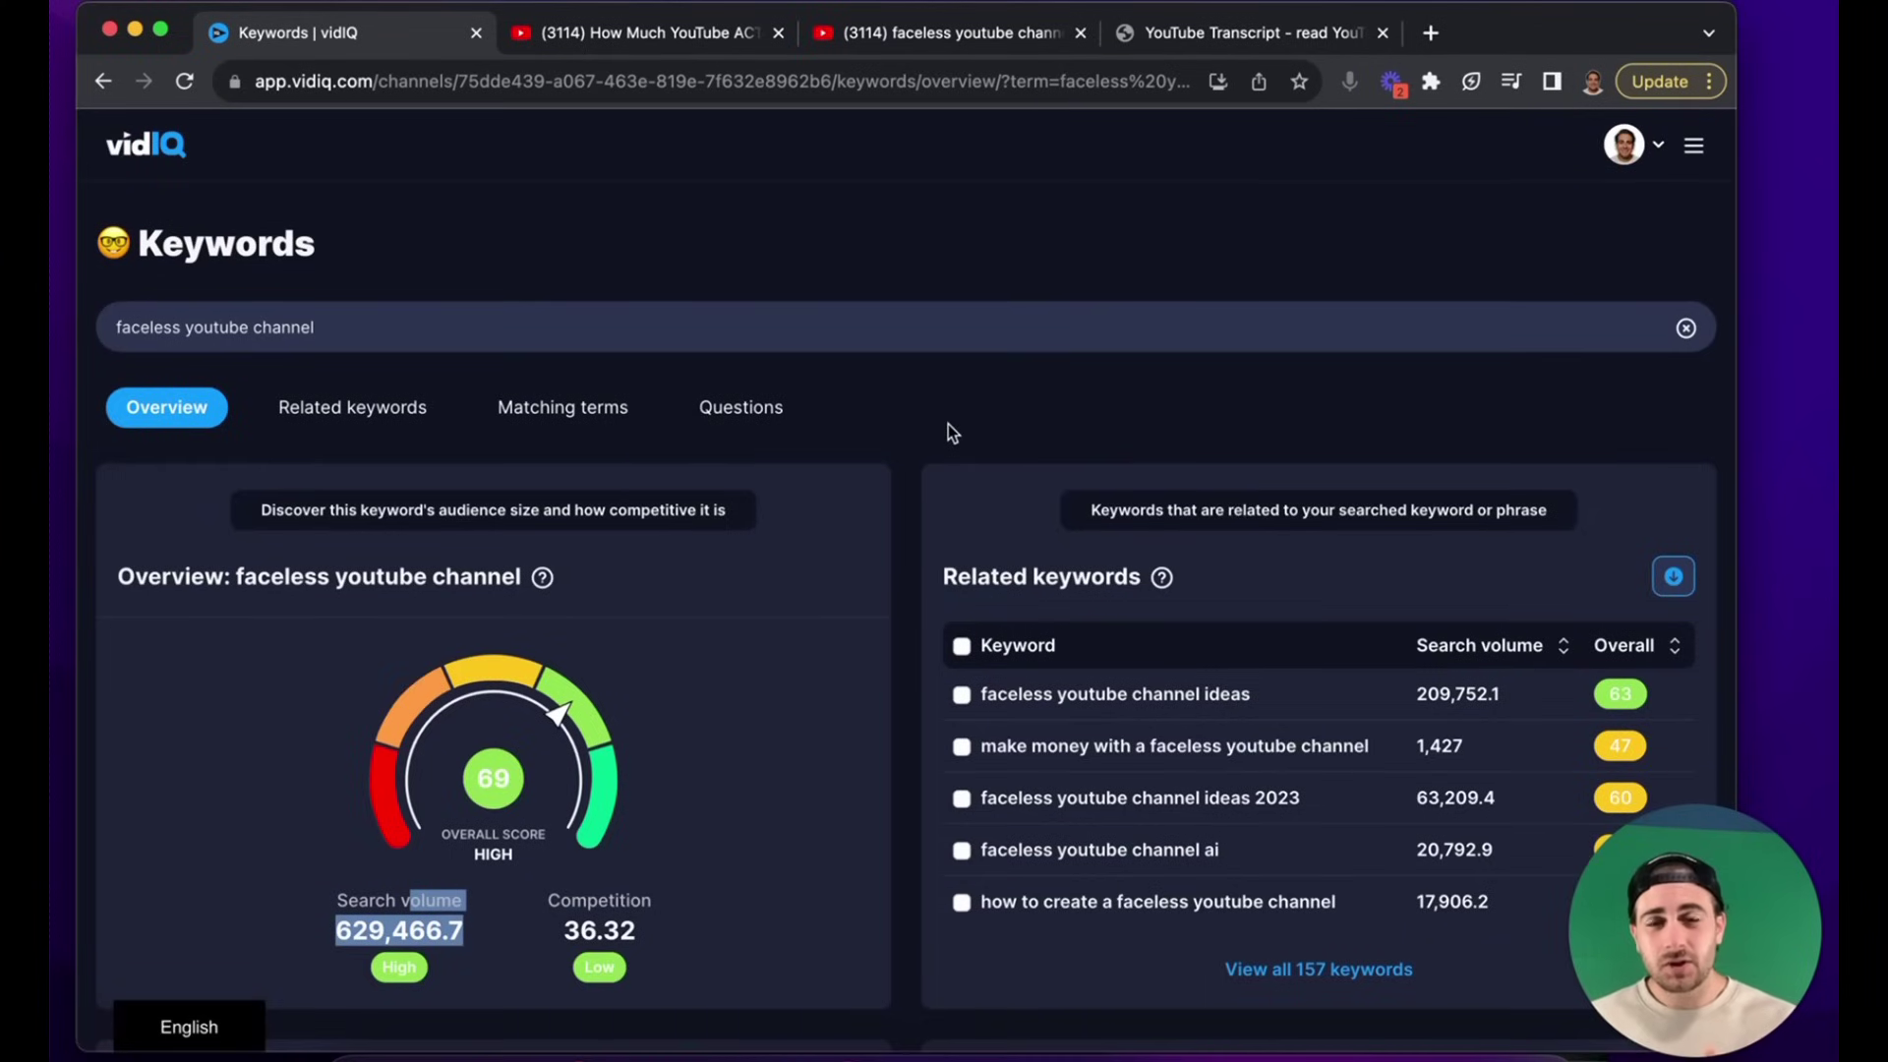
- Look up the keyword "faceless channel" in vidIQ's keyword research in place of "faceless youtube channel"
scroll(995, 516, "down", 3)
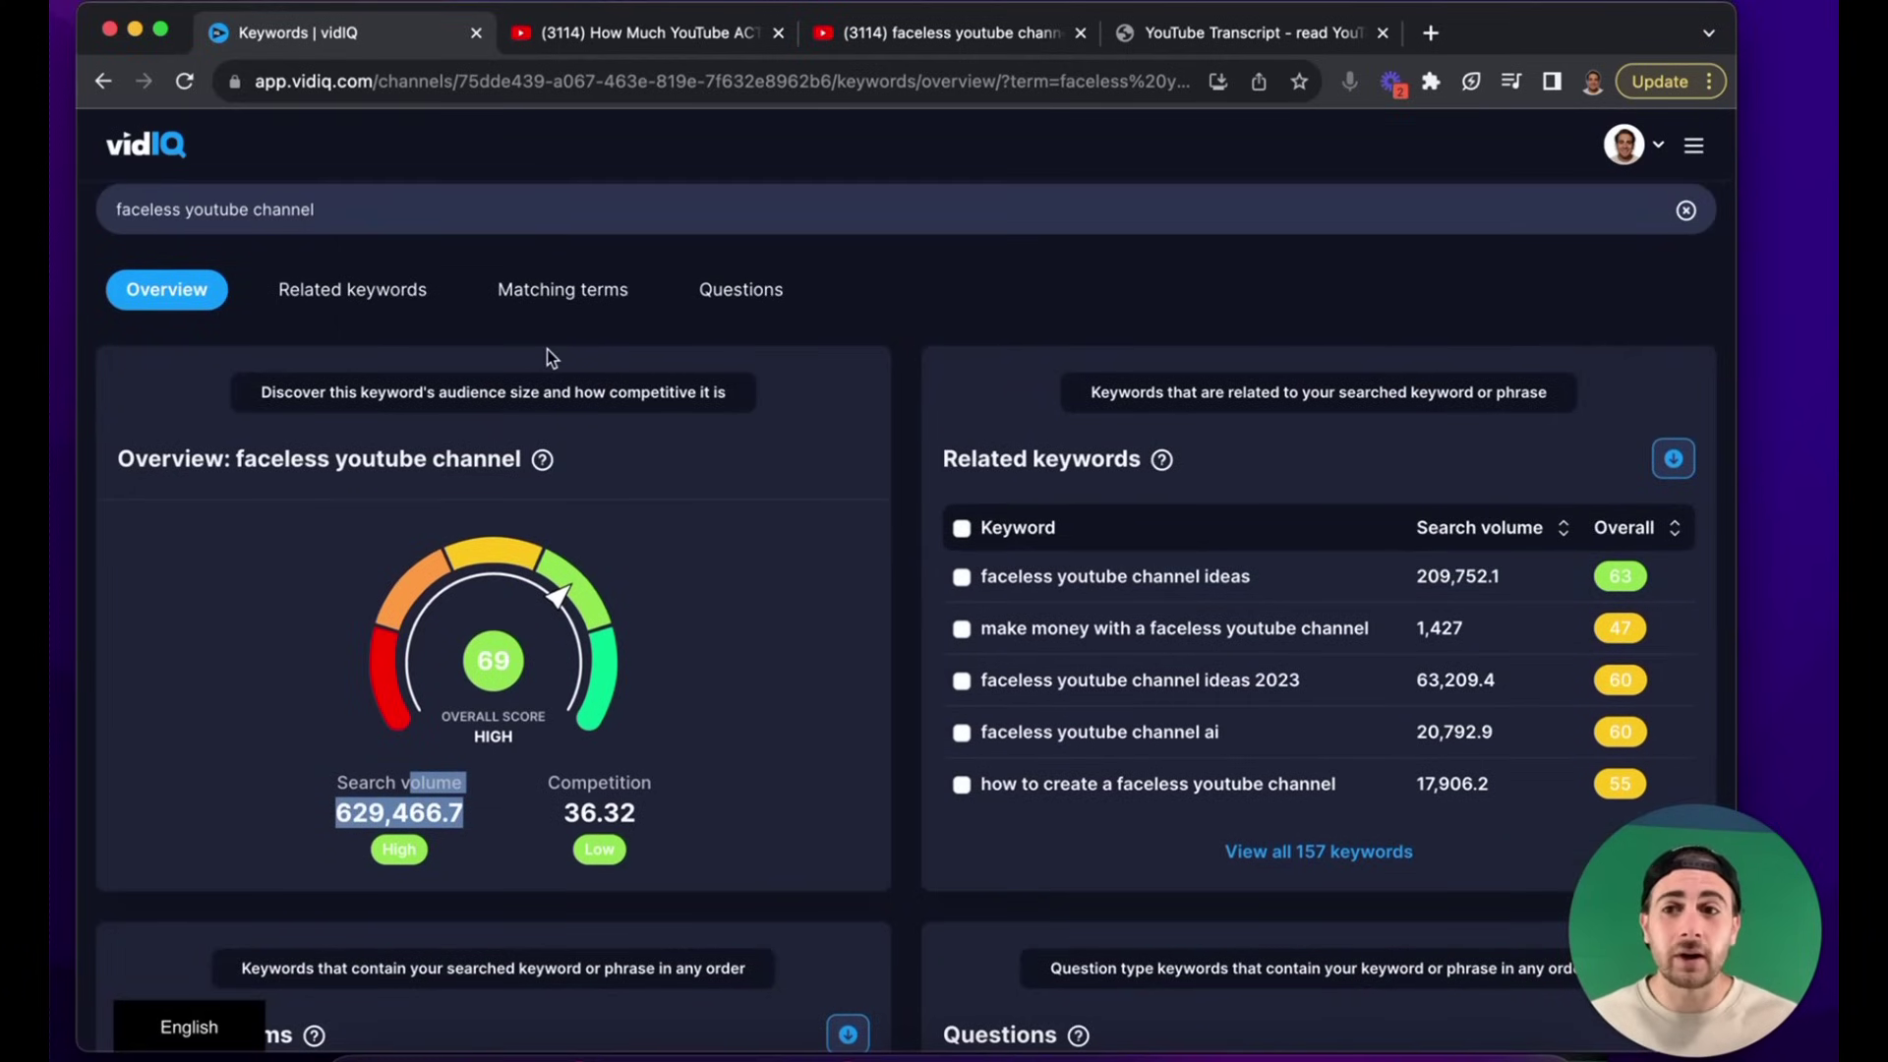
triple_click(285, 209)
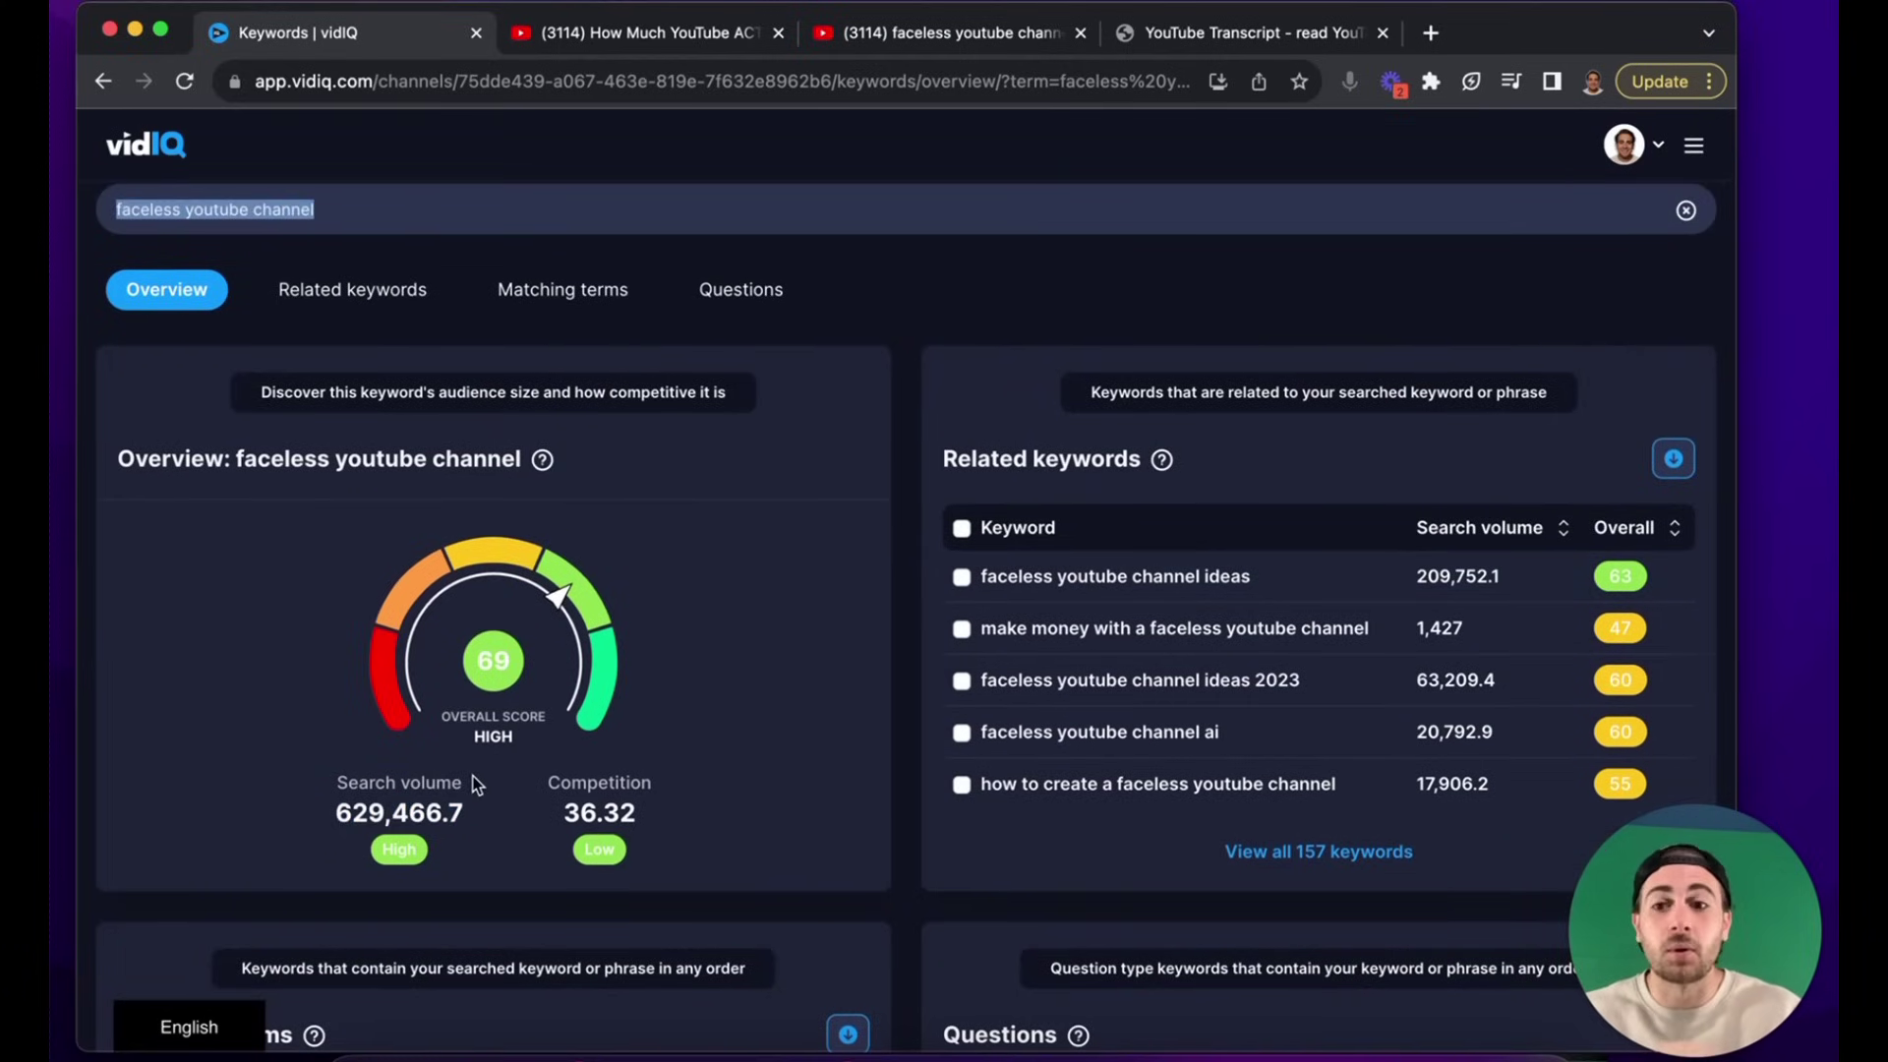
triple_click(253, 202)
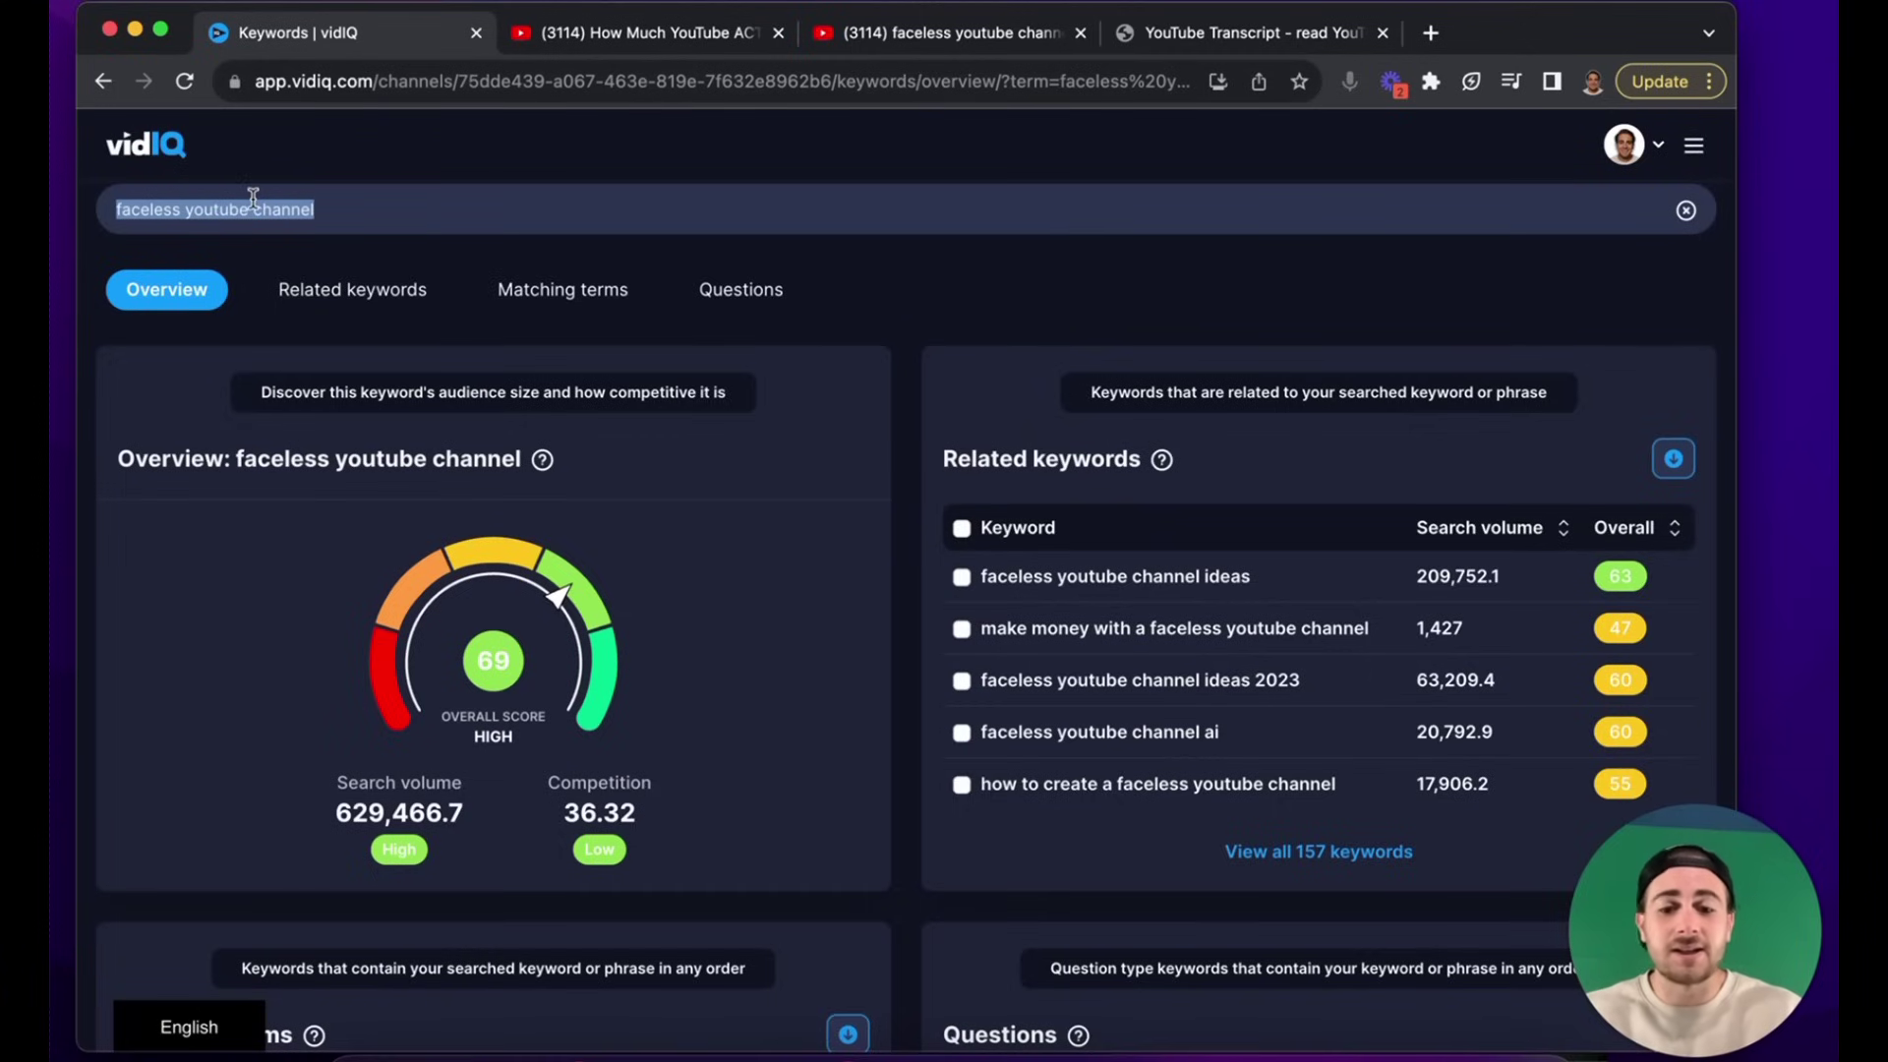
type("face")
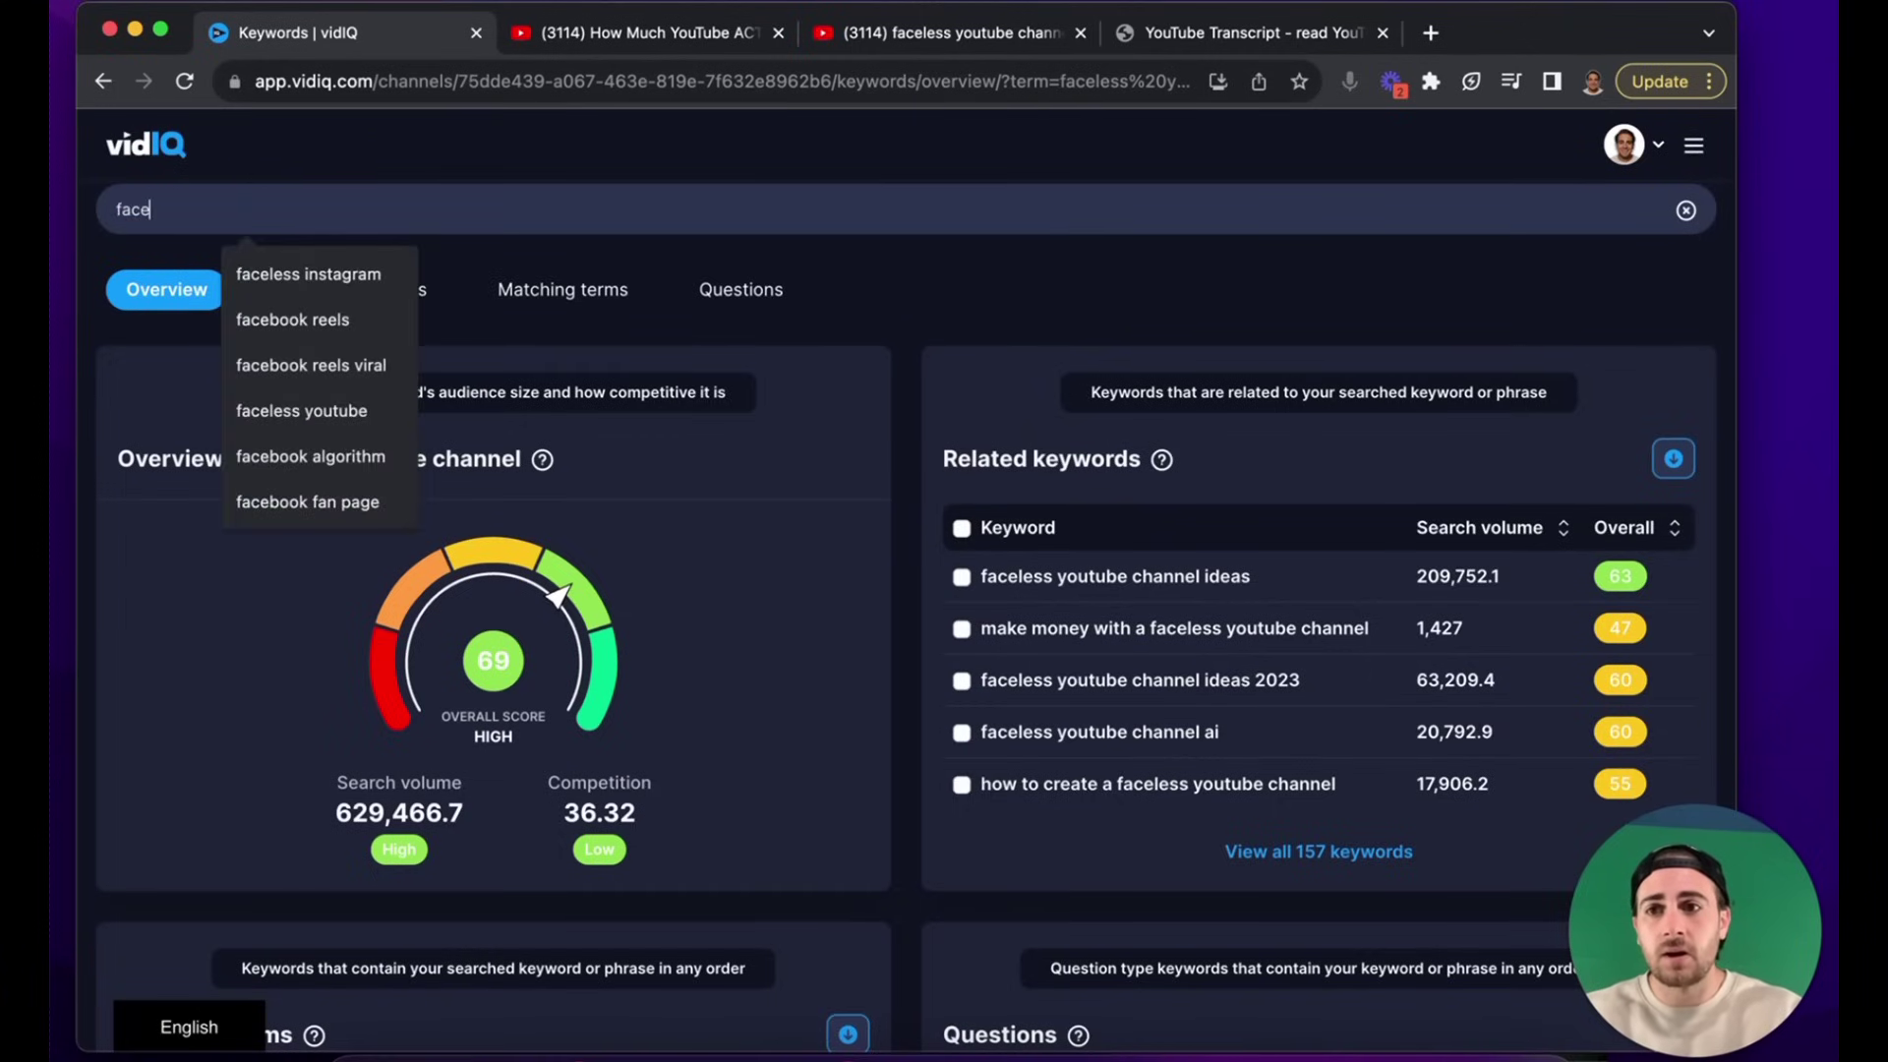
type("less channel")
key("Return")
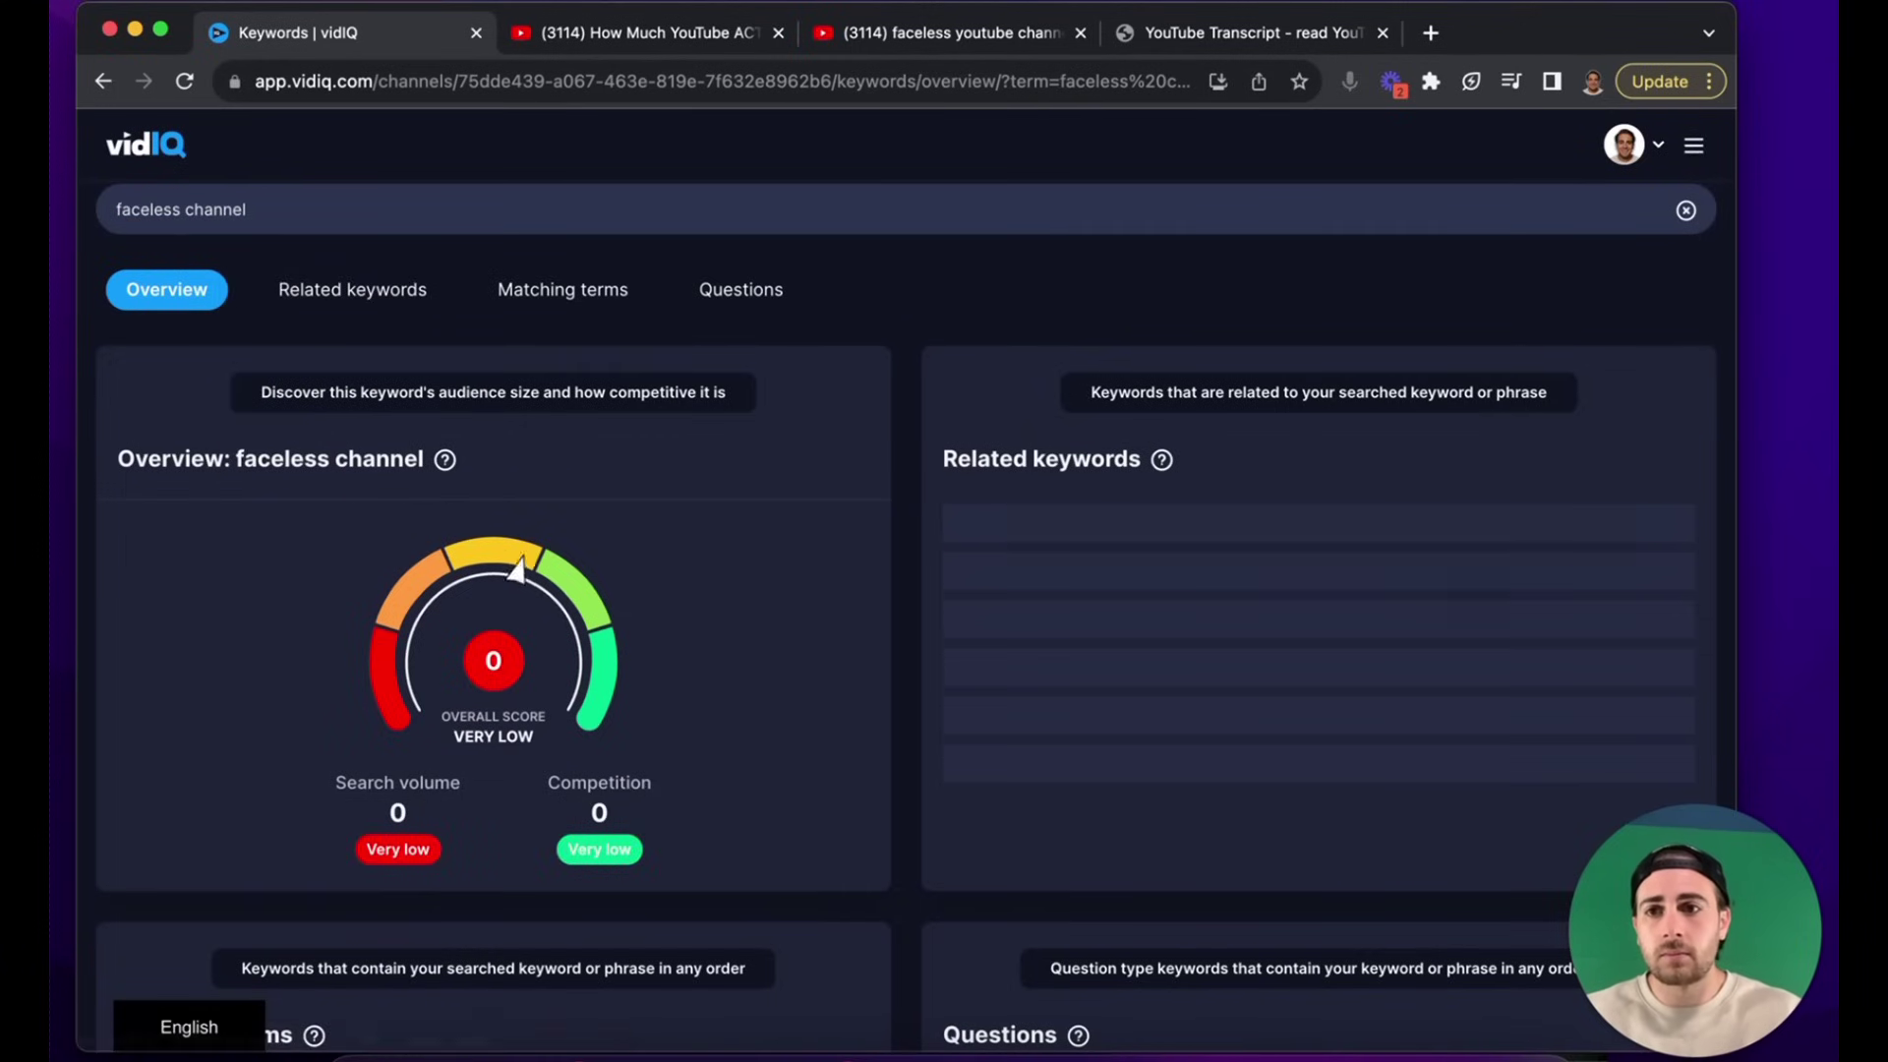
- Highlight the search volume and keyword name in the "faceless channel" overview, and check the related keyword "youtube automation"
double_click(372, 814)
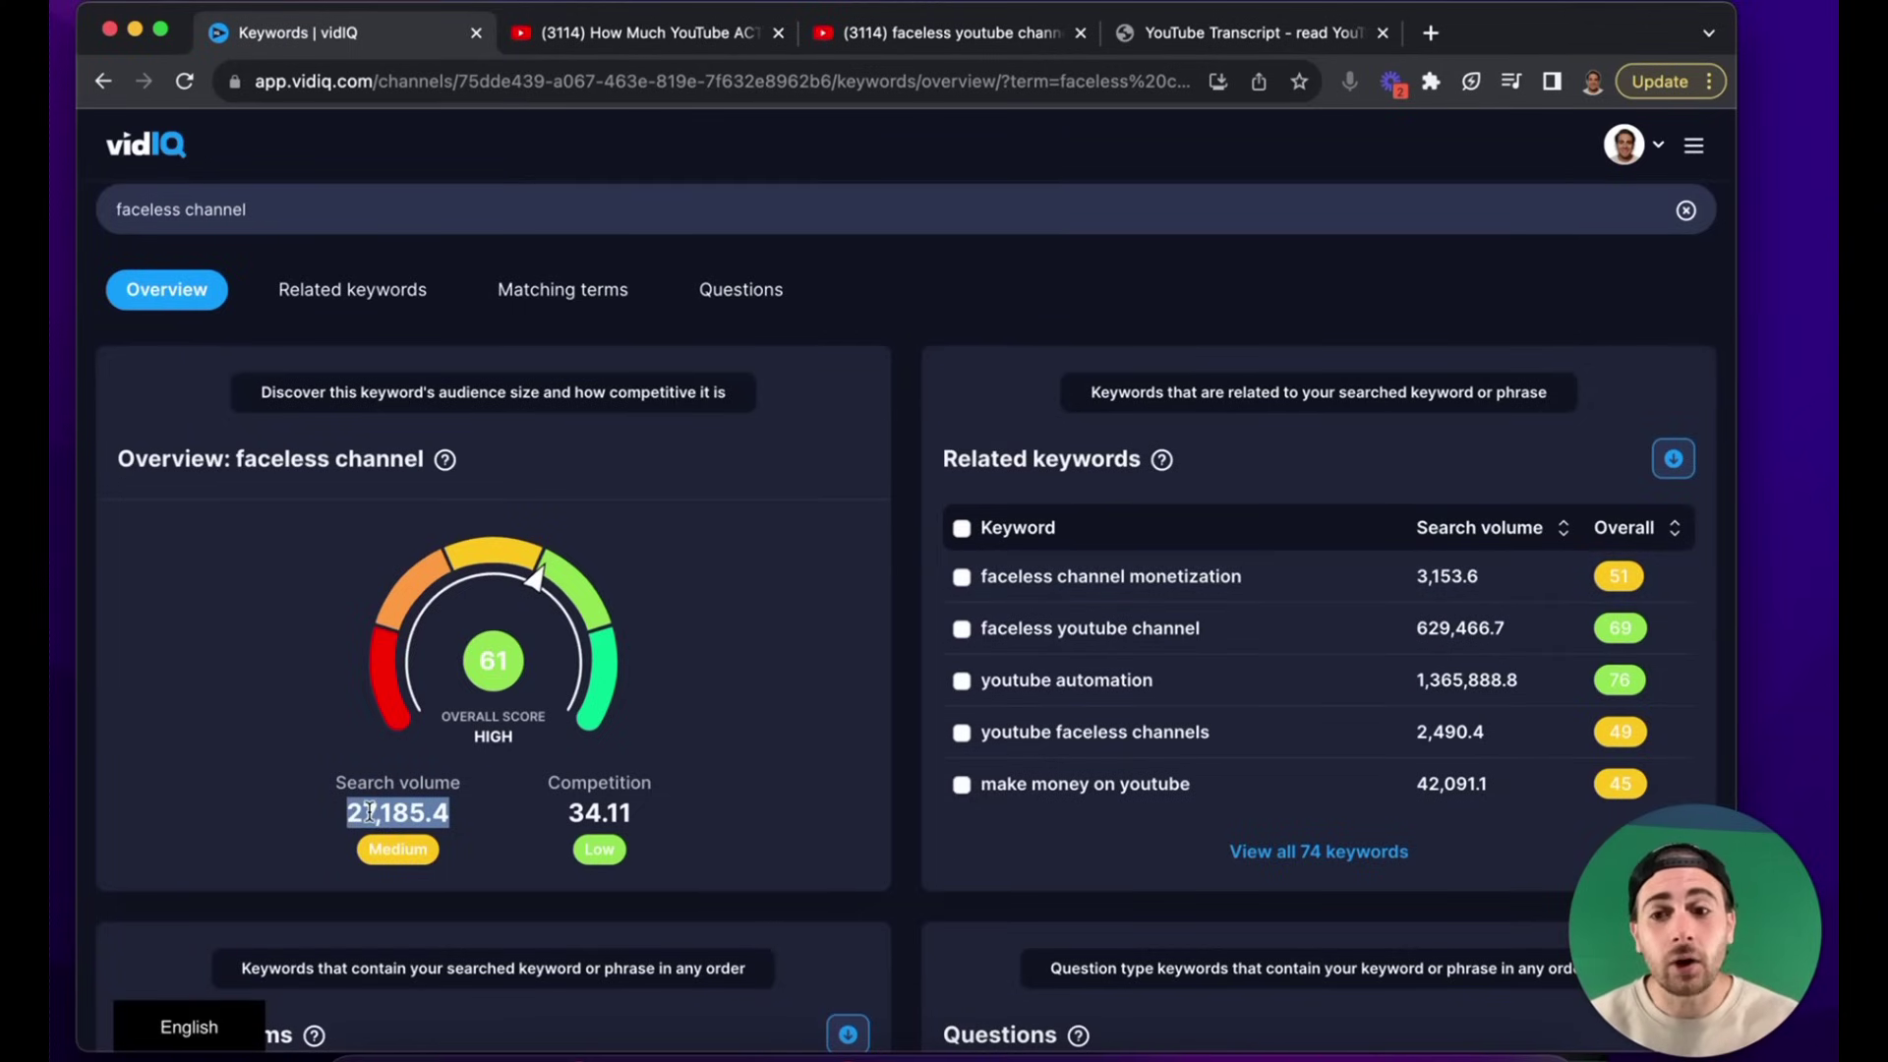
double_click(293, 458)
left_click_drag(378, 459, 394, 462)
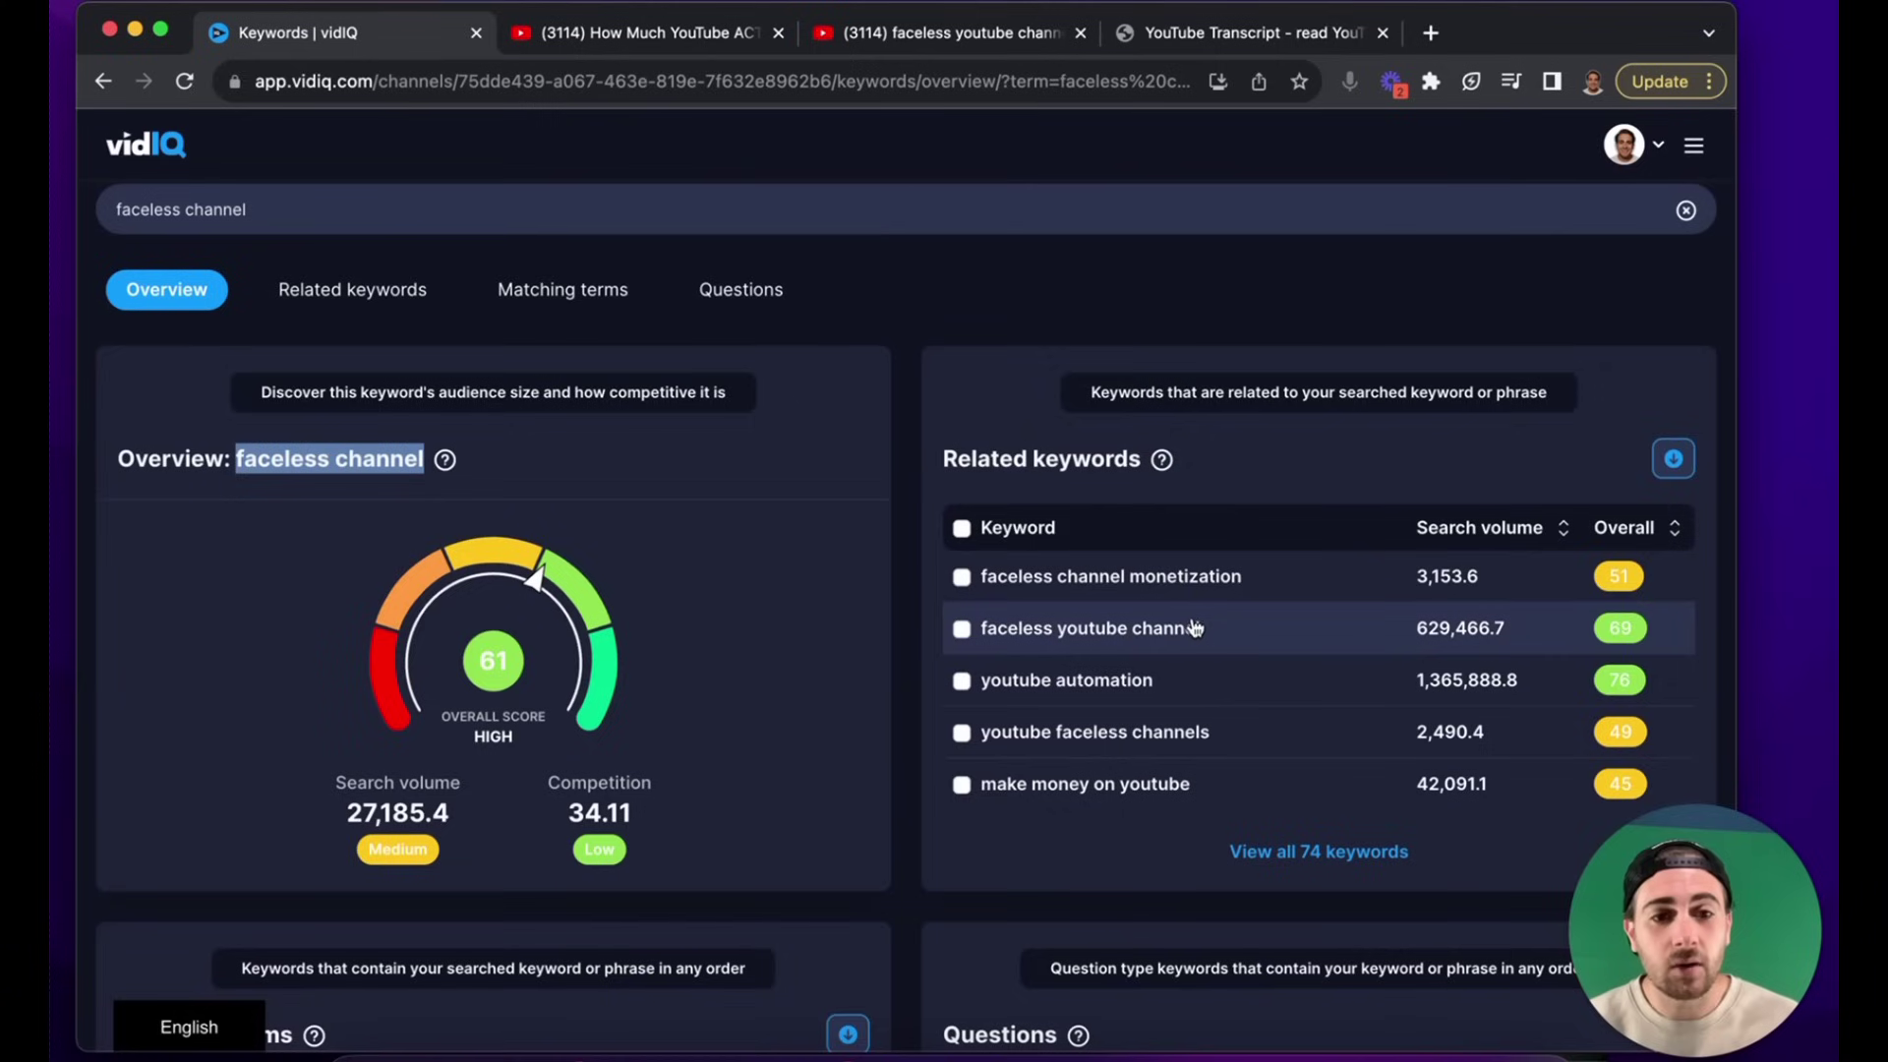
left_click(1077, 689)
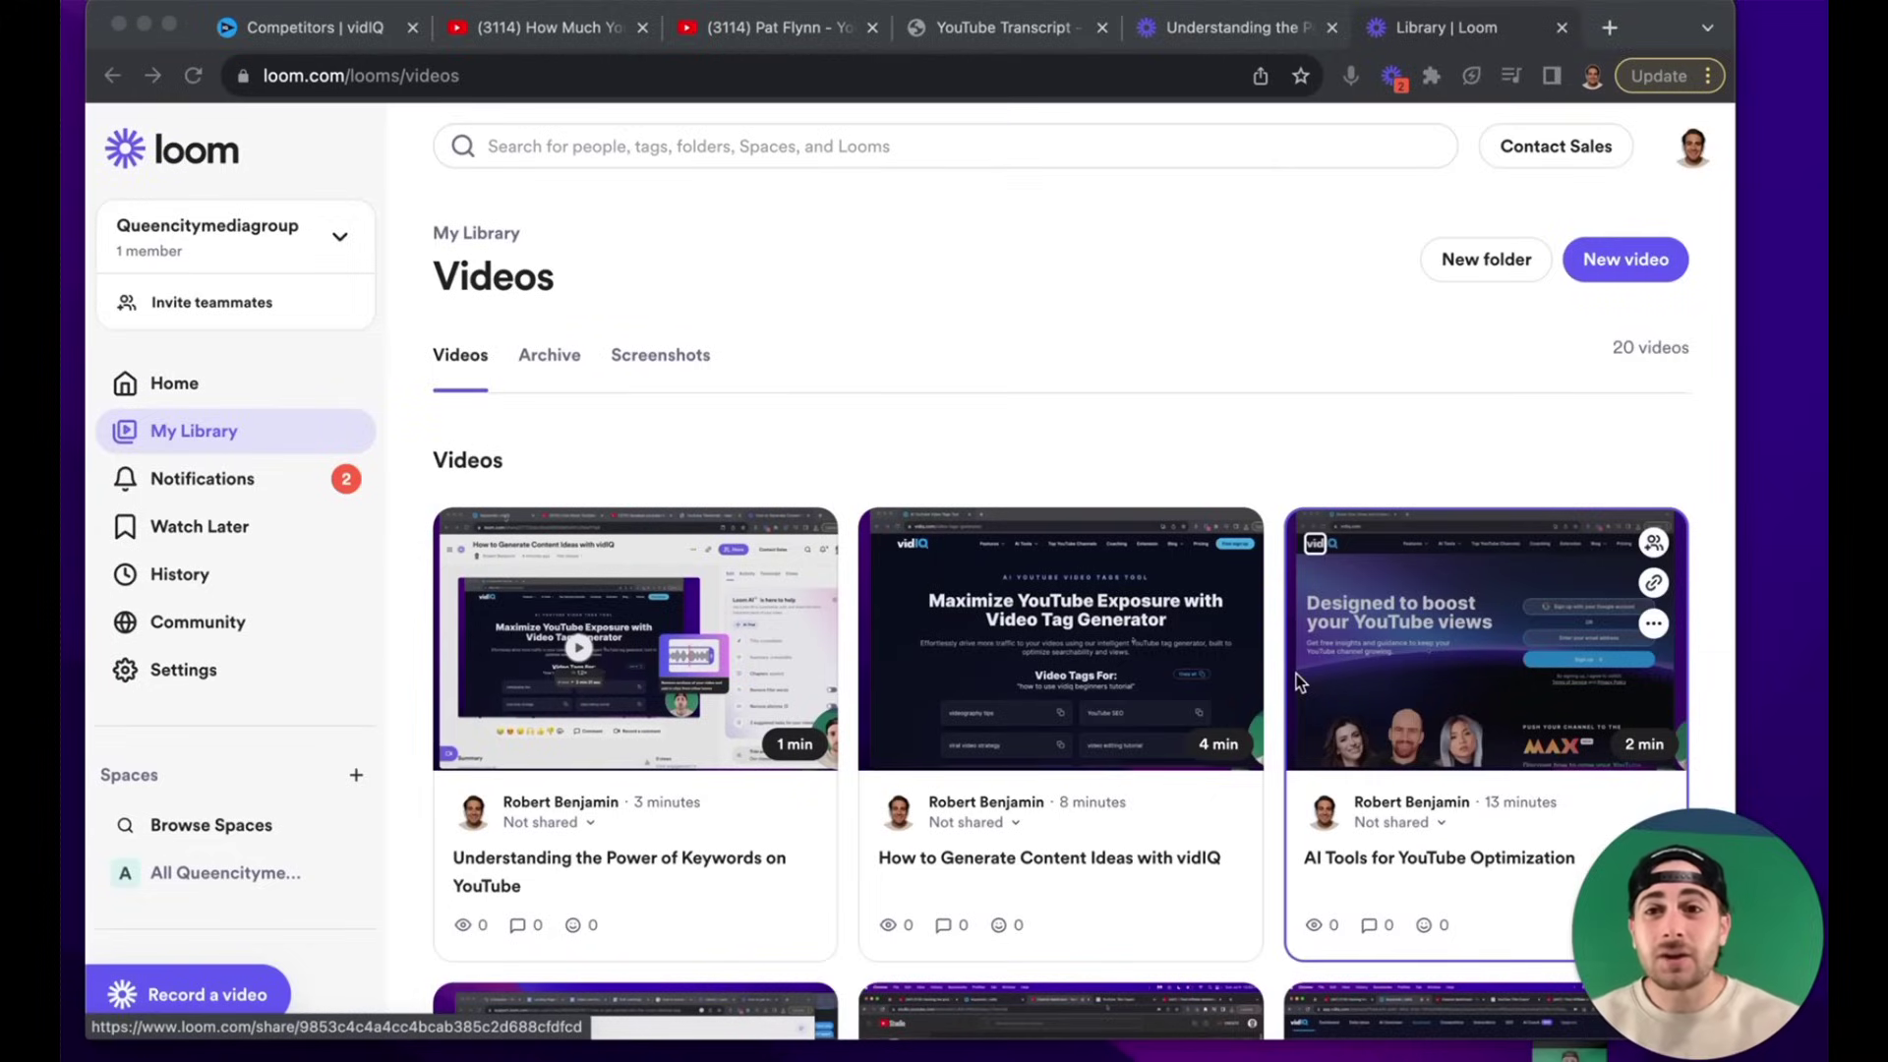
- Switch to vidIQ's Competitors page, search the channels to add for "jessie james west", and clear the search
left_click(355, 30)
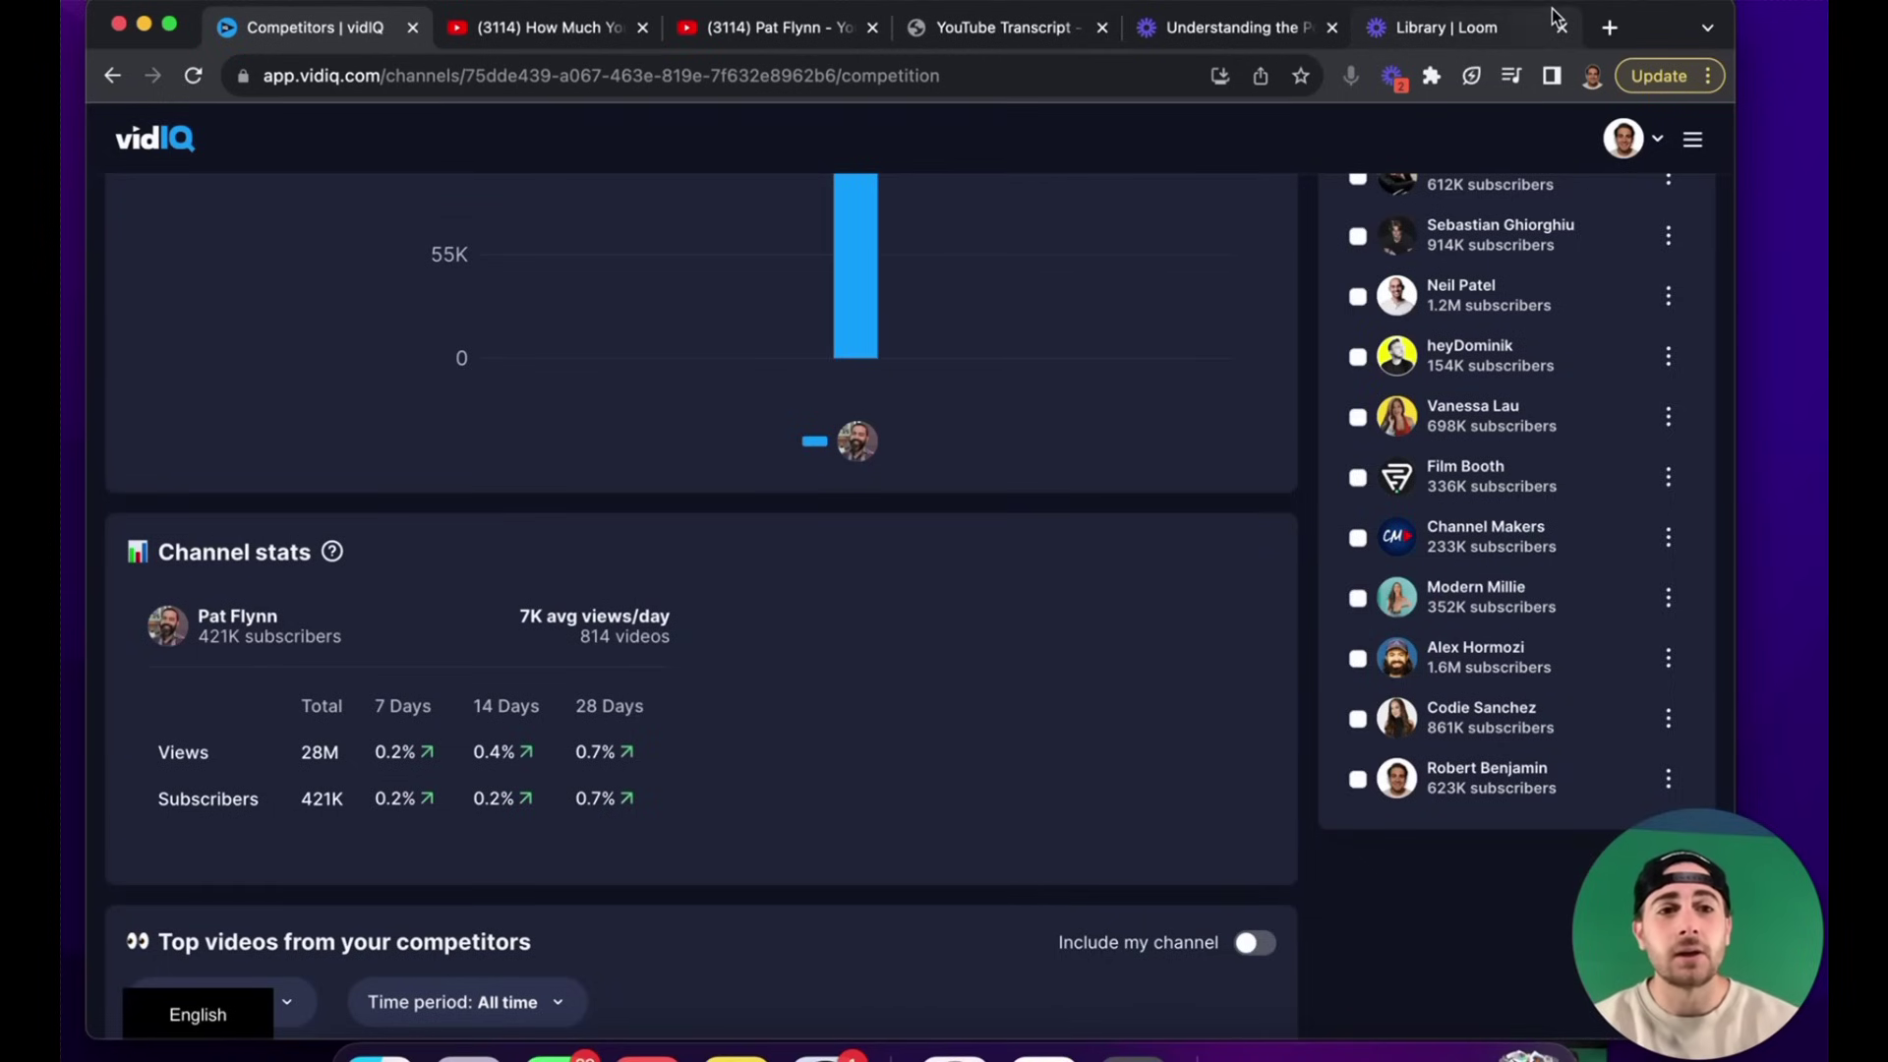
left_click(1692, 148)
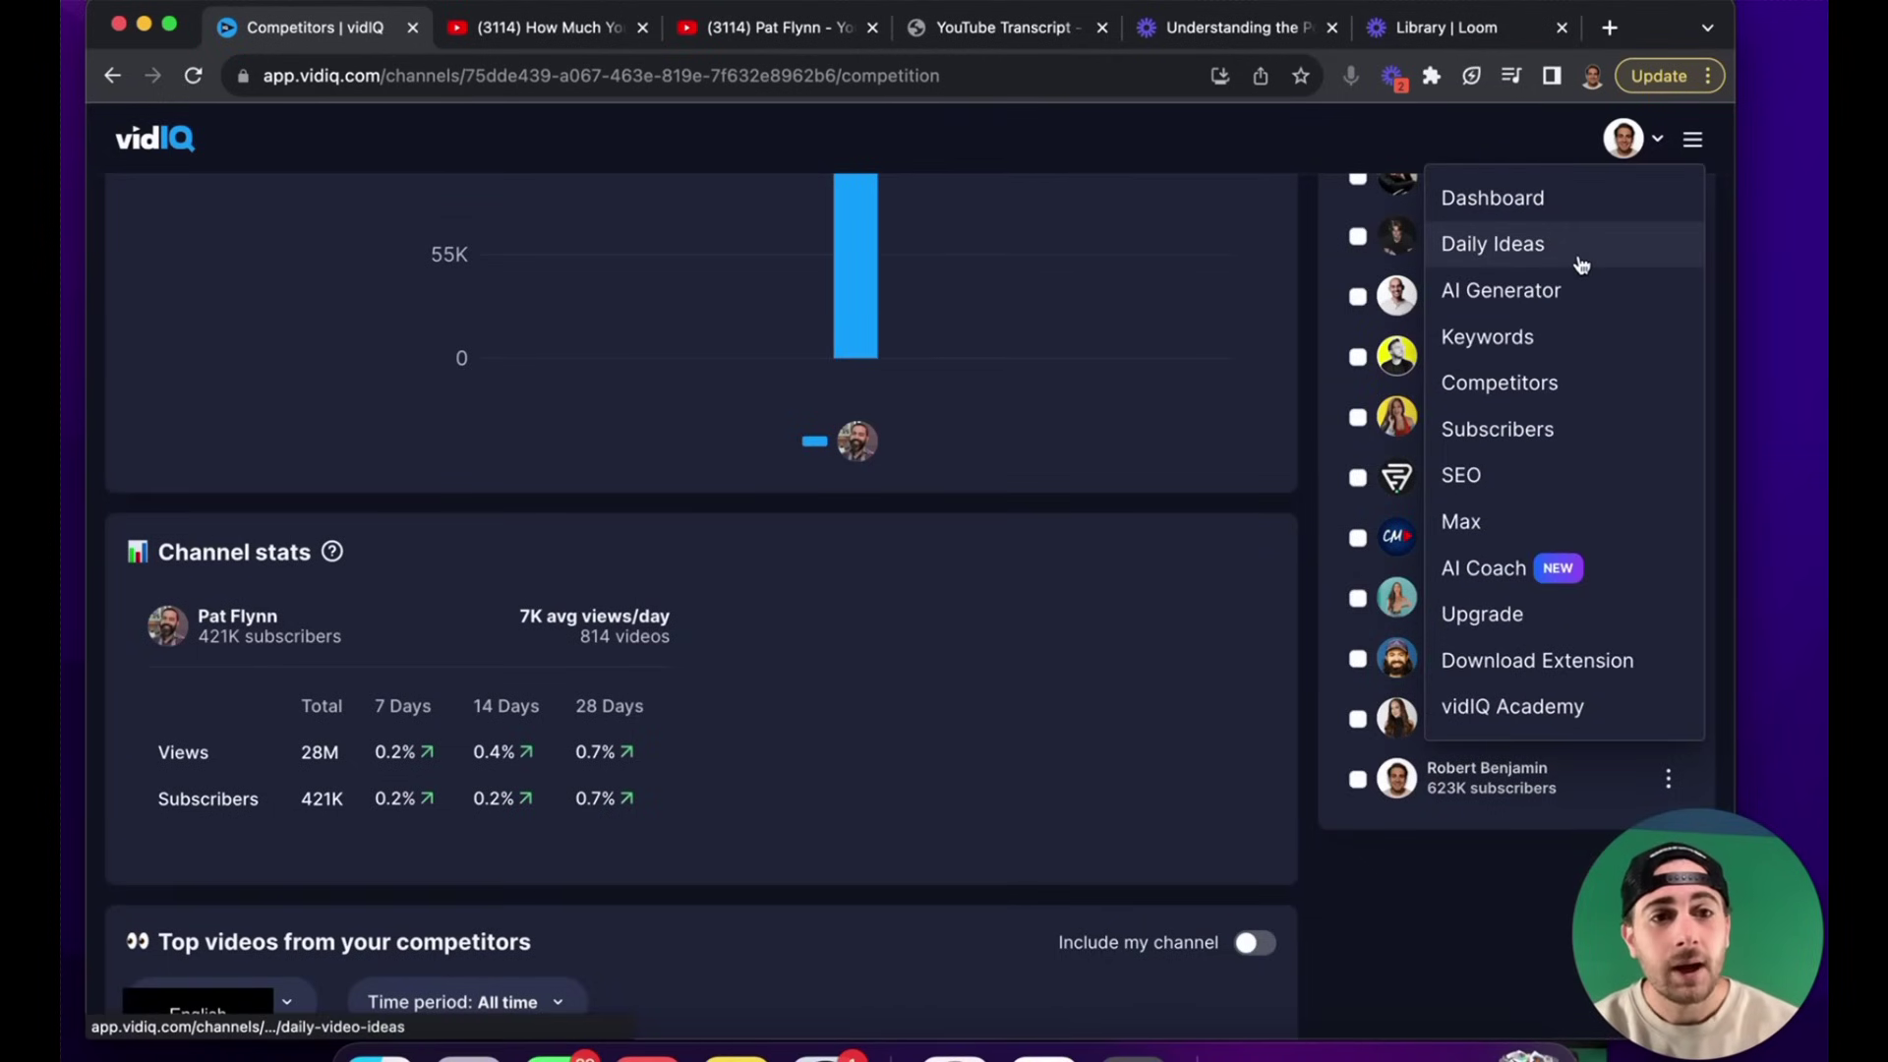
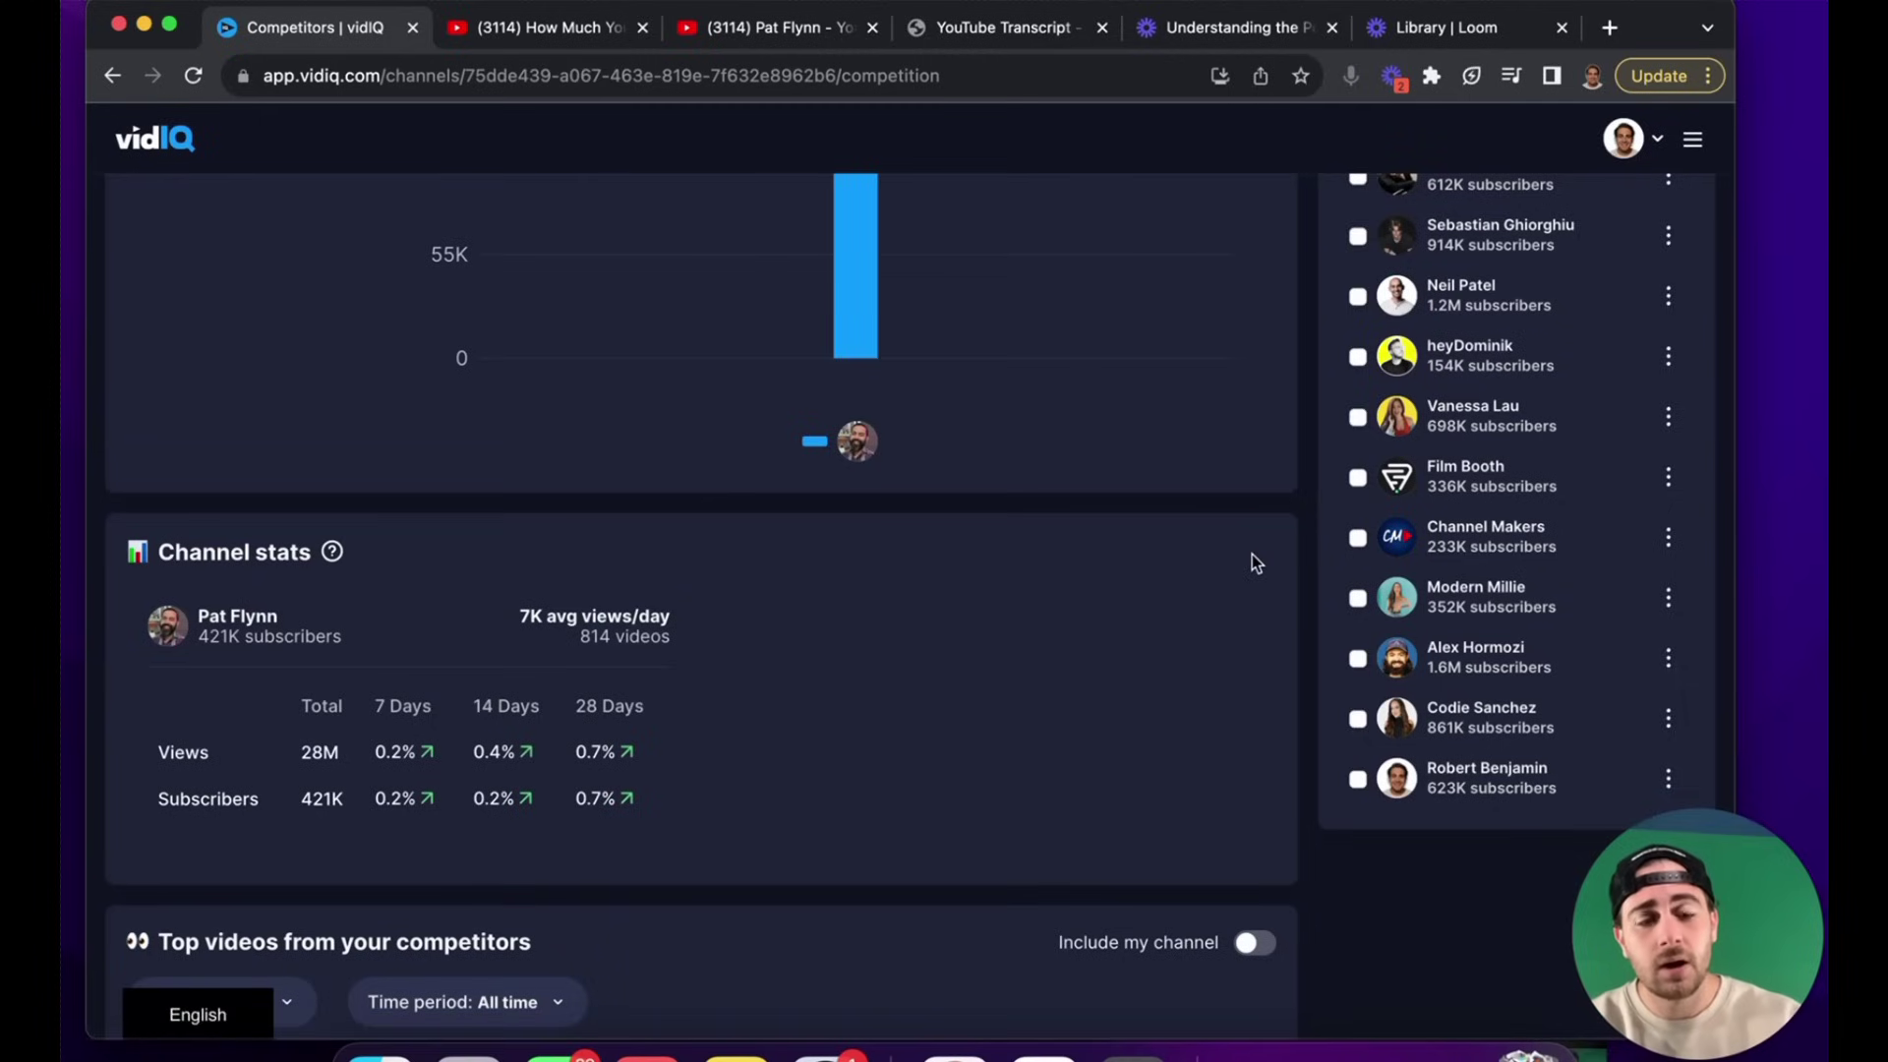
scroll(1253, 553, "up", 5)
left_click(1426, 295)
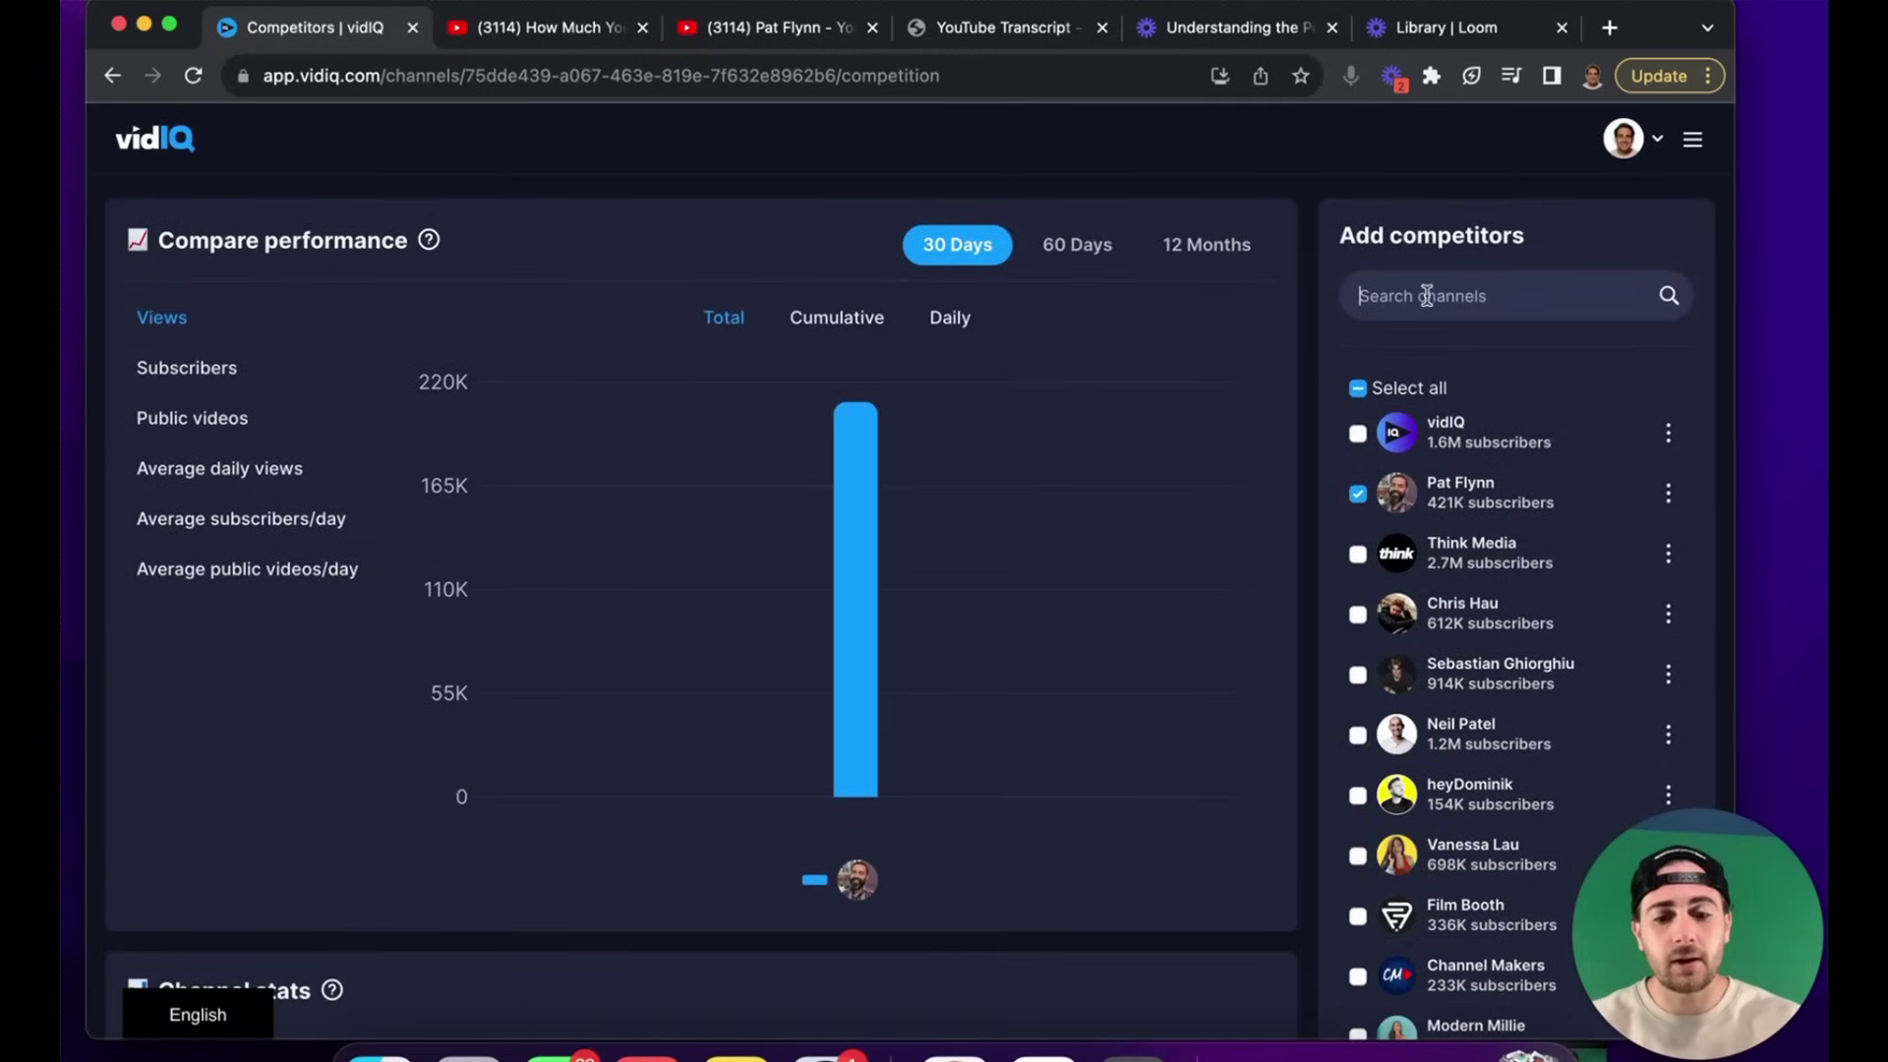
type("jessie")
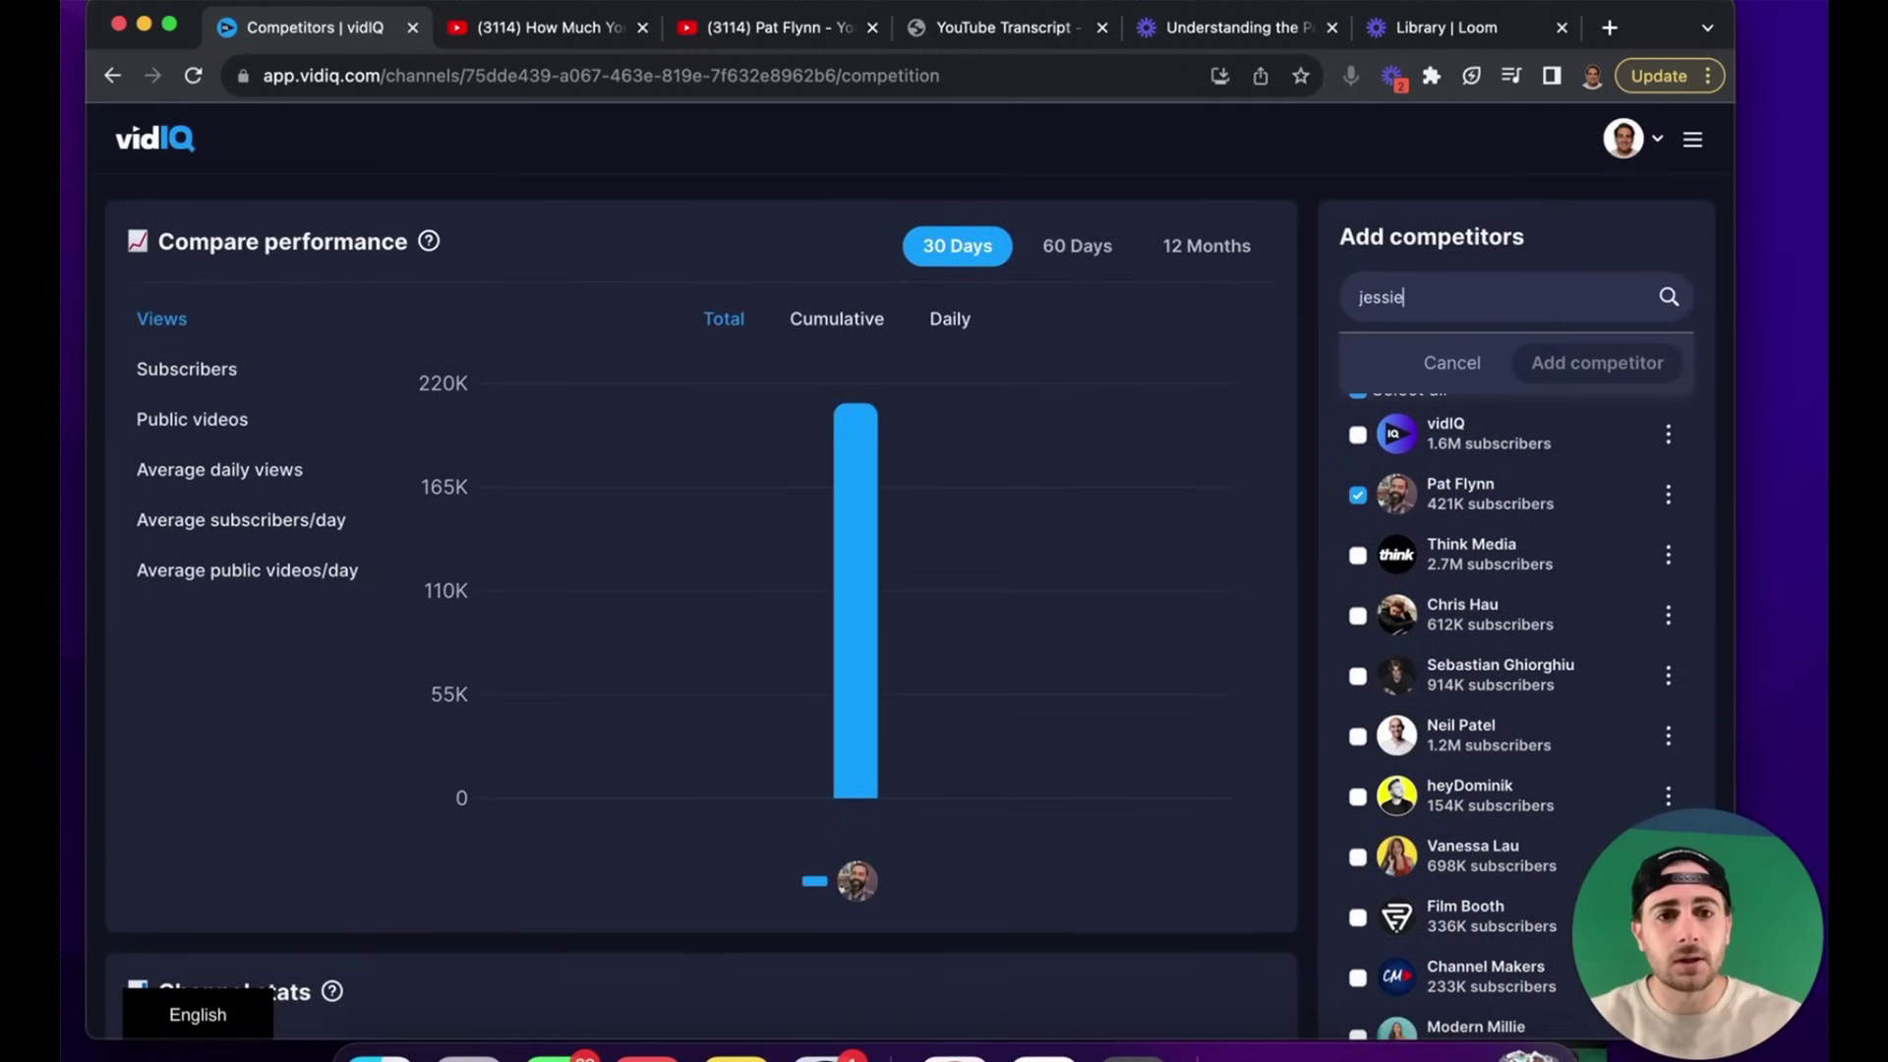
type(" james ")
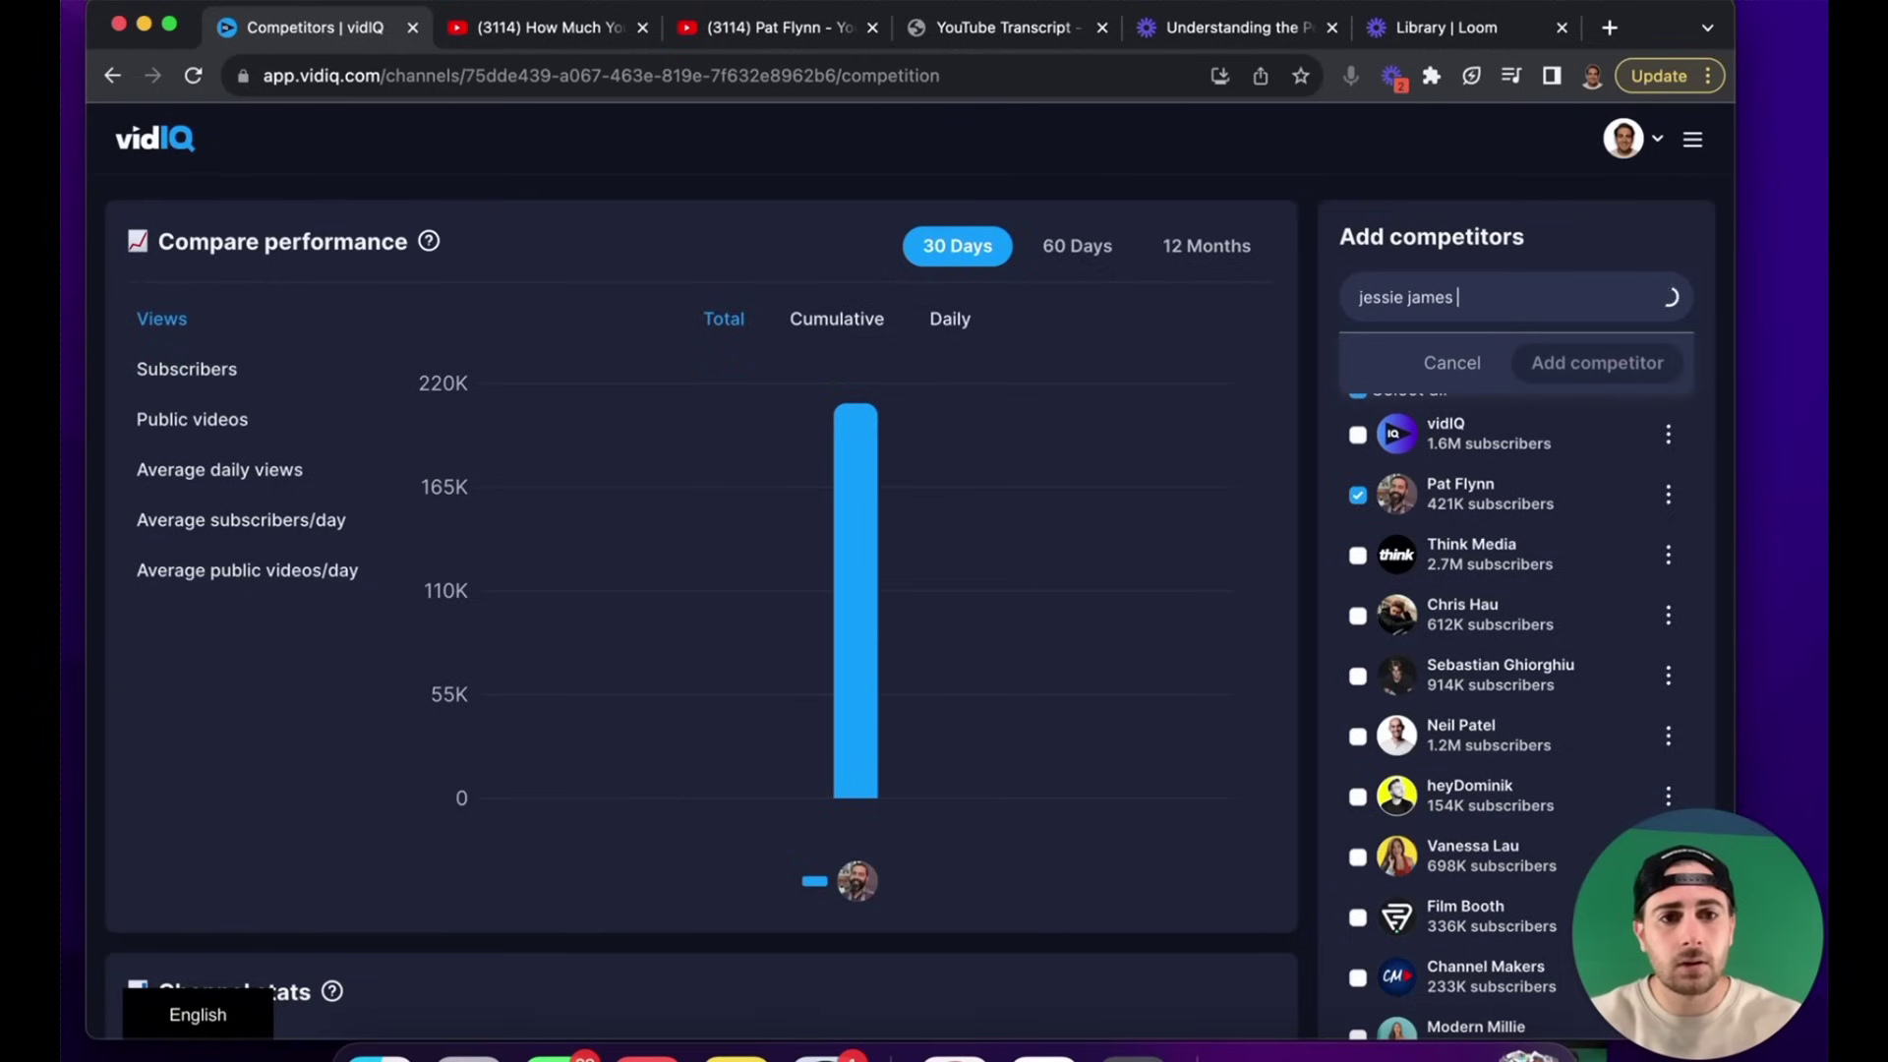
type("west")
left_click(1470, 379)
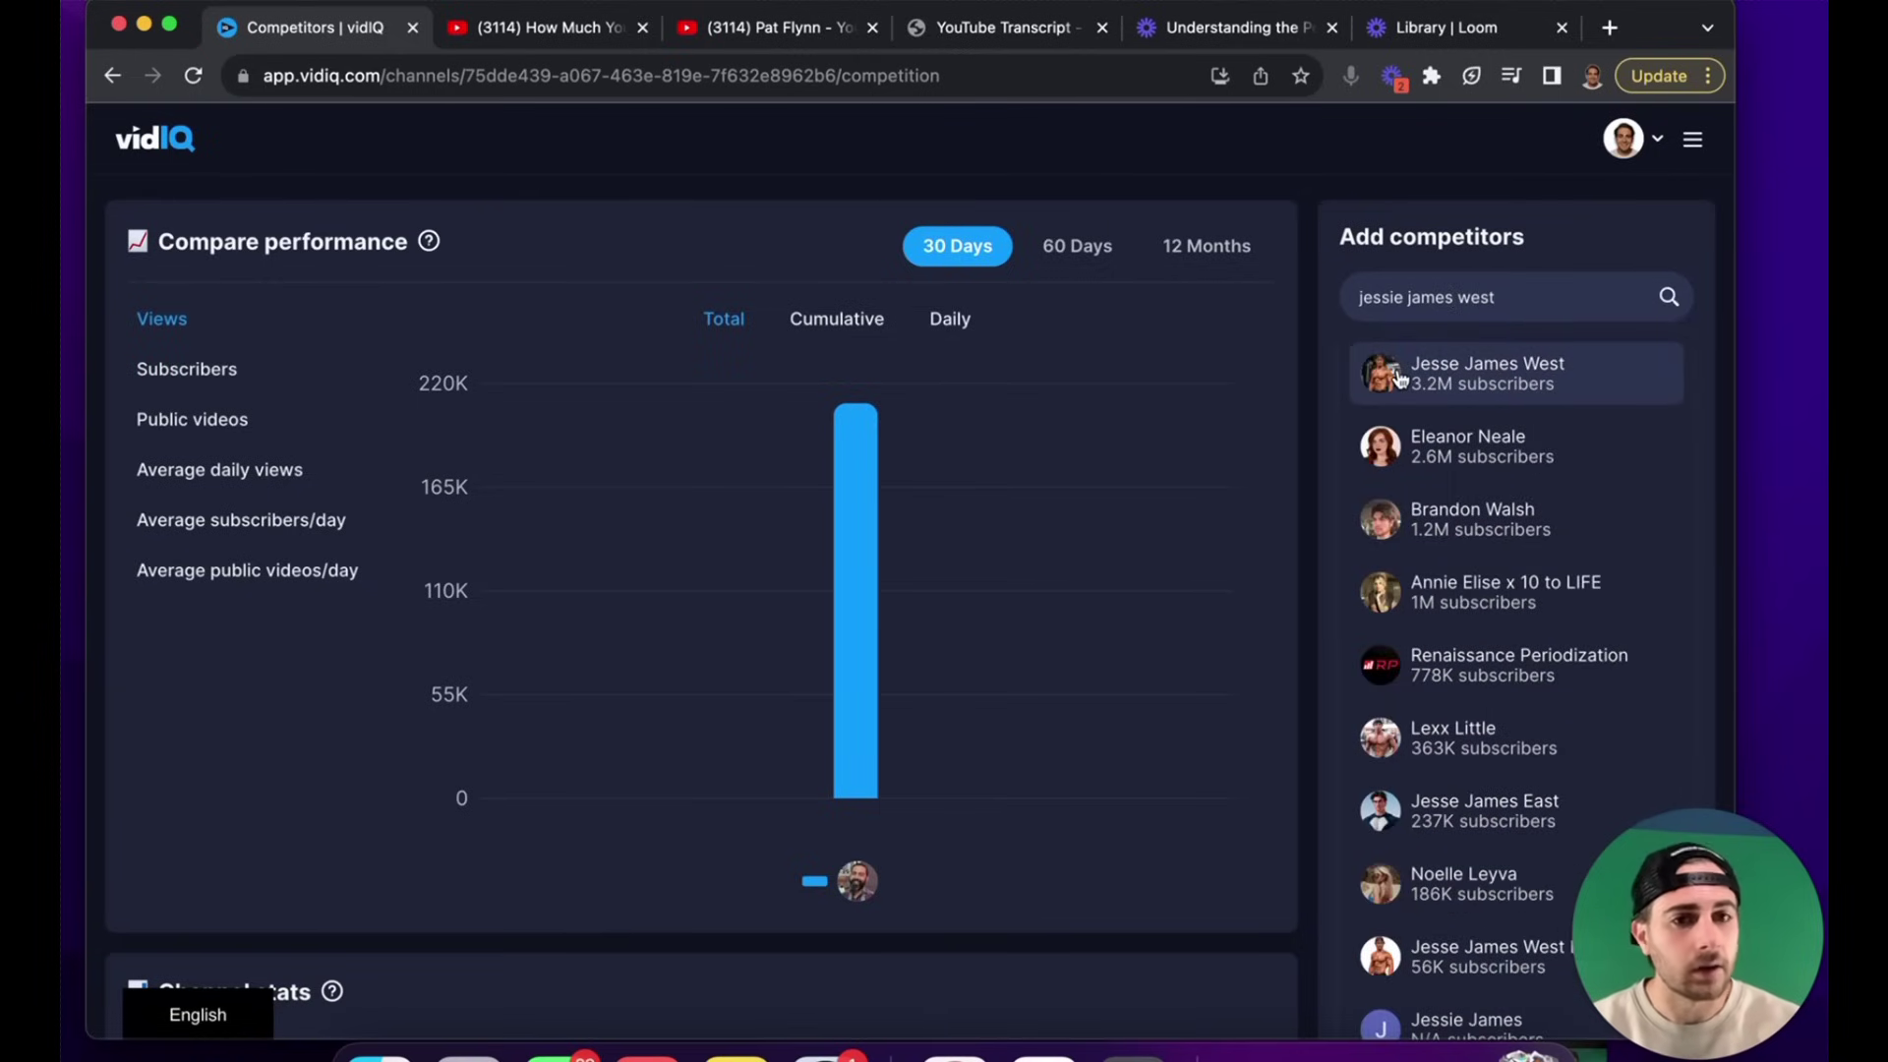
key("ctrl+a")
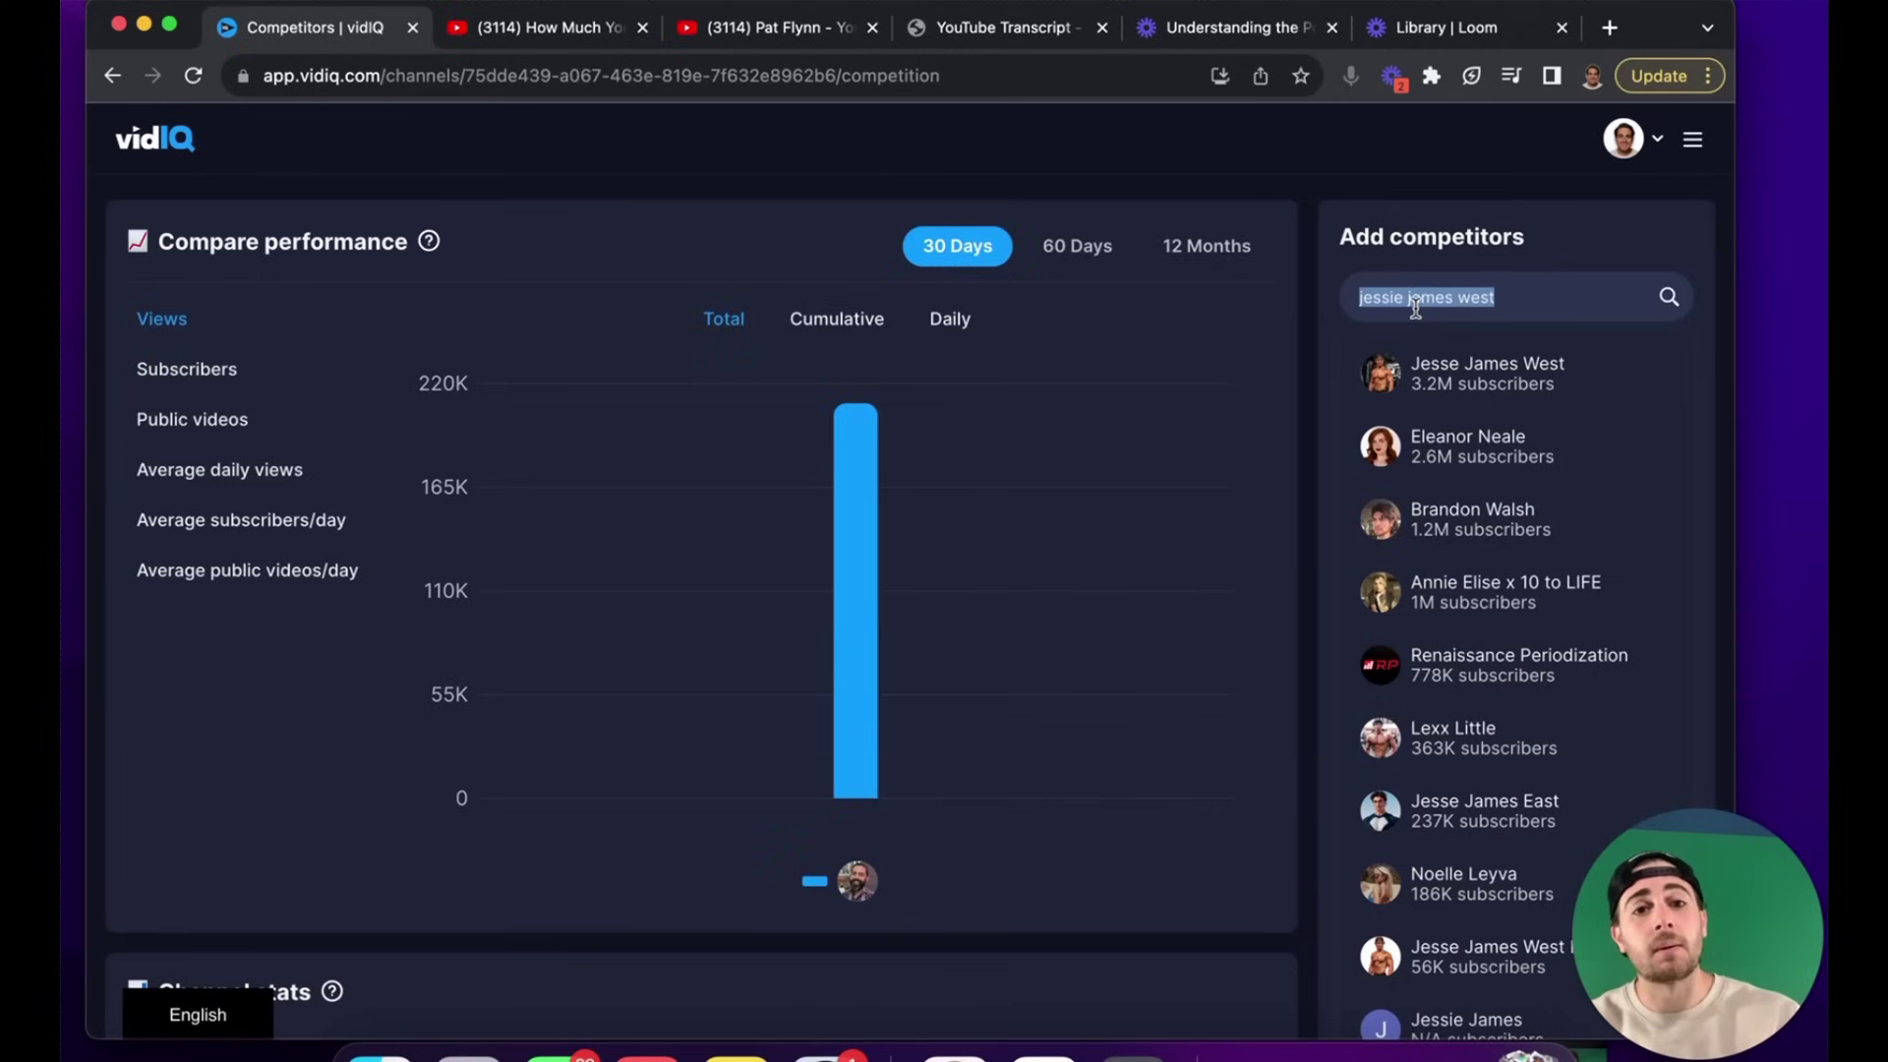
key("BackSpace")
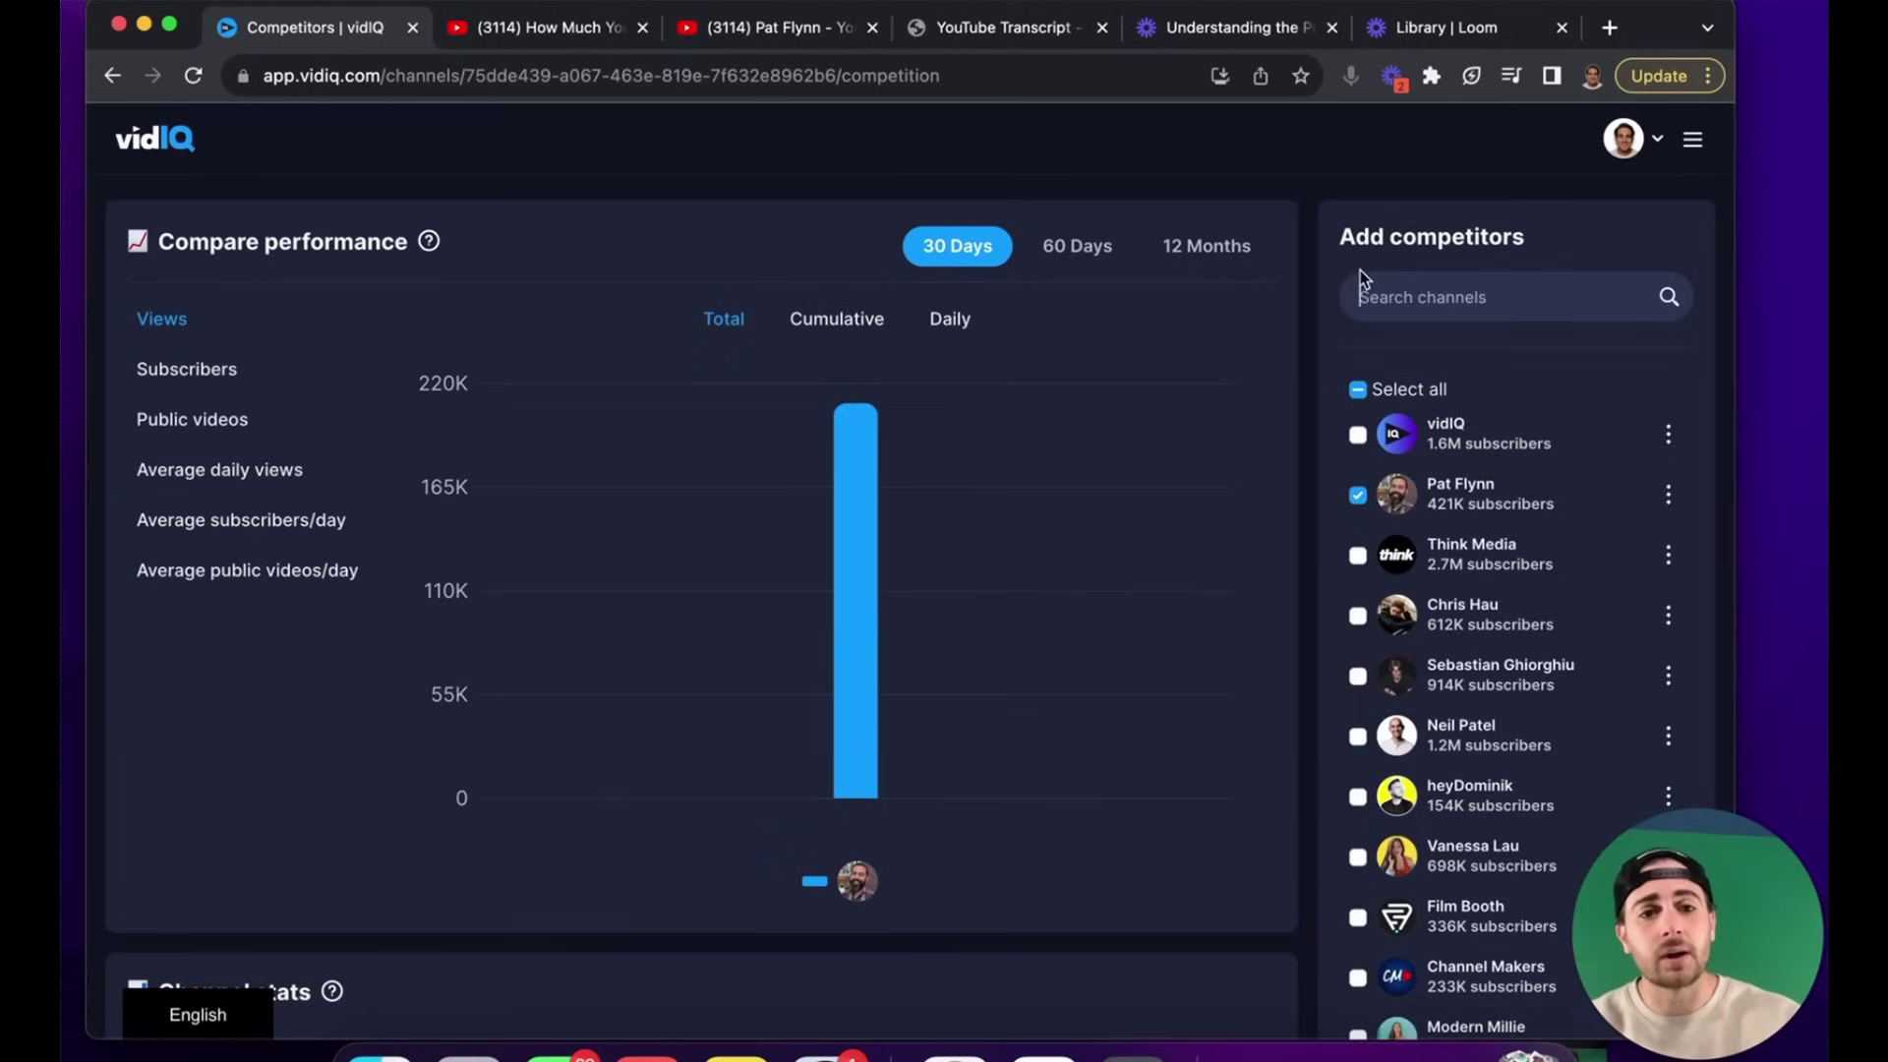
- Deselect Pat Flynn and select Think Media as the compared competitor to show its top videos
left_click(1358, 496)
scroll(1360, 499, "down", 1)
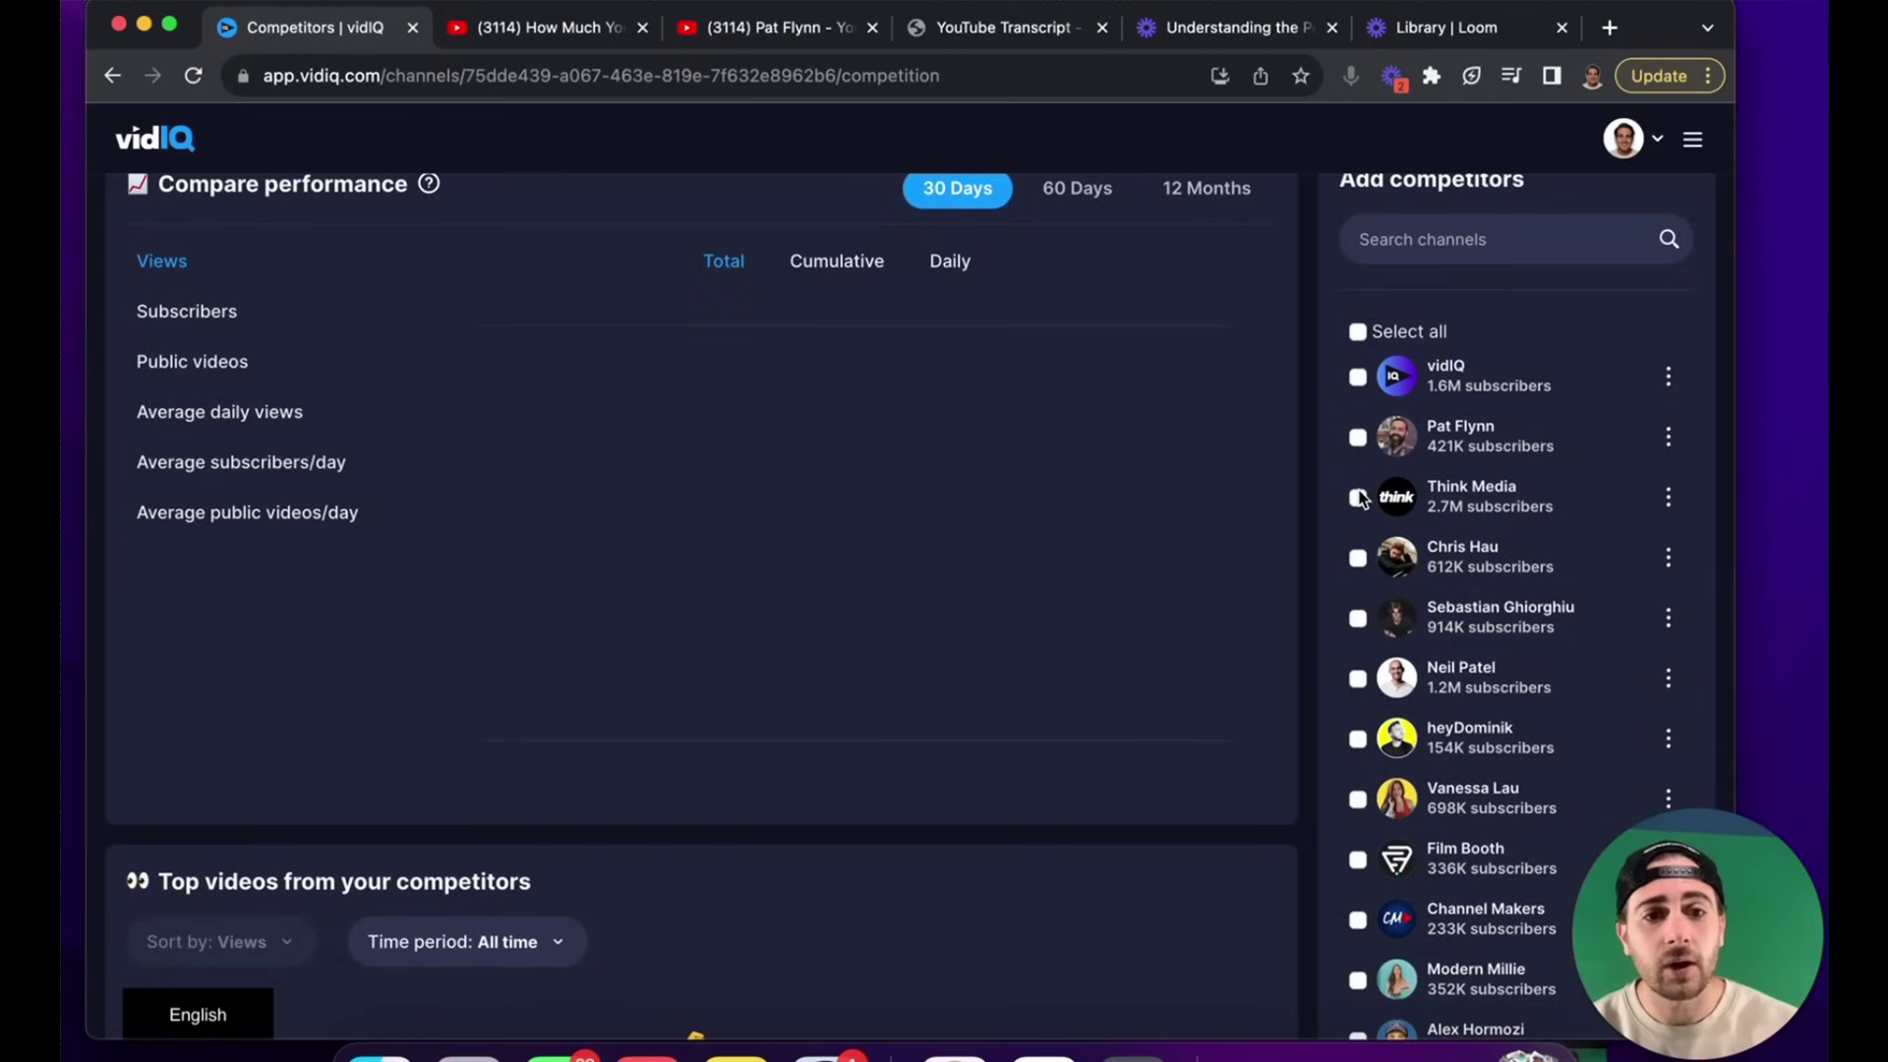
left_click(1358, 497)
scroll(919, 787, "down", 10)
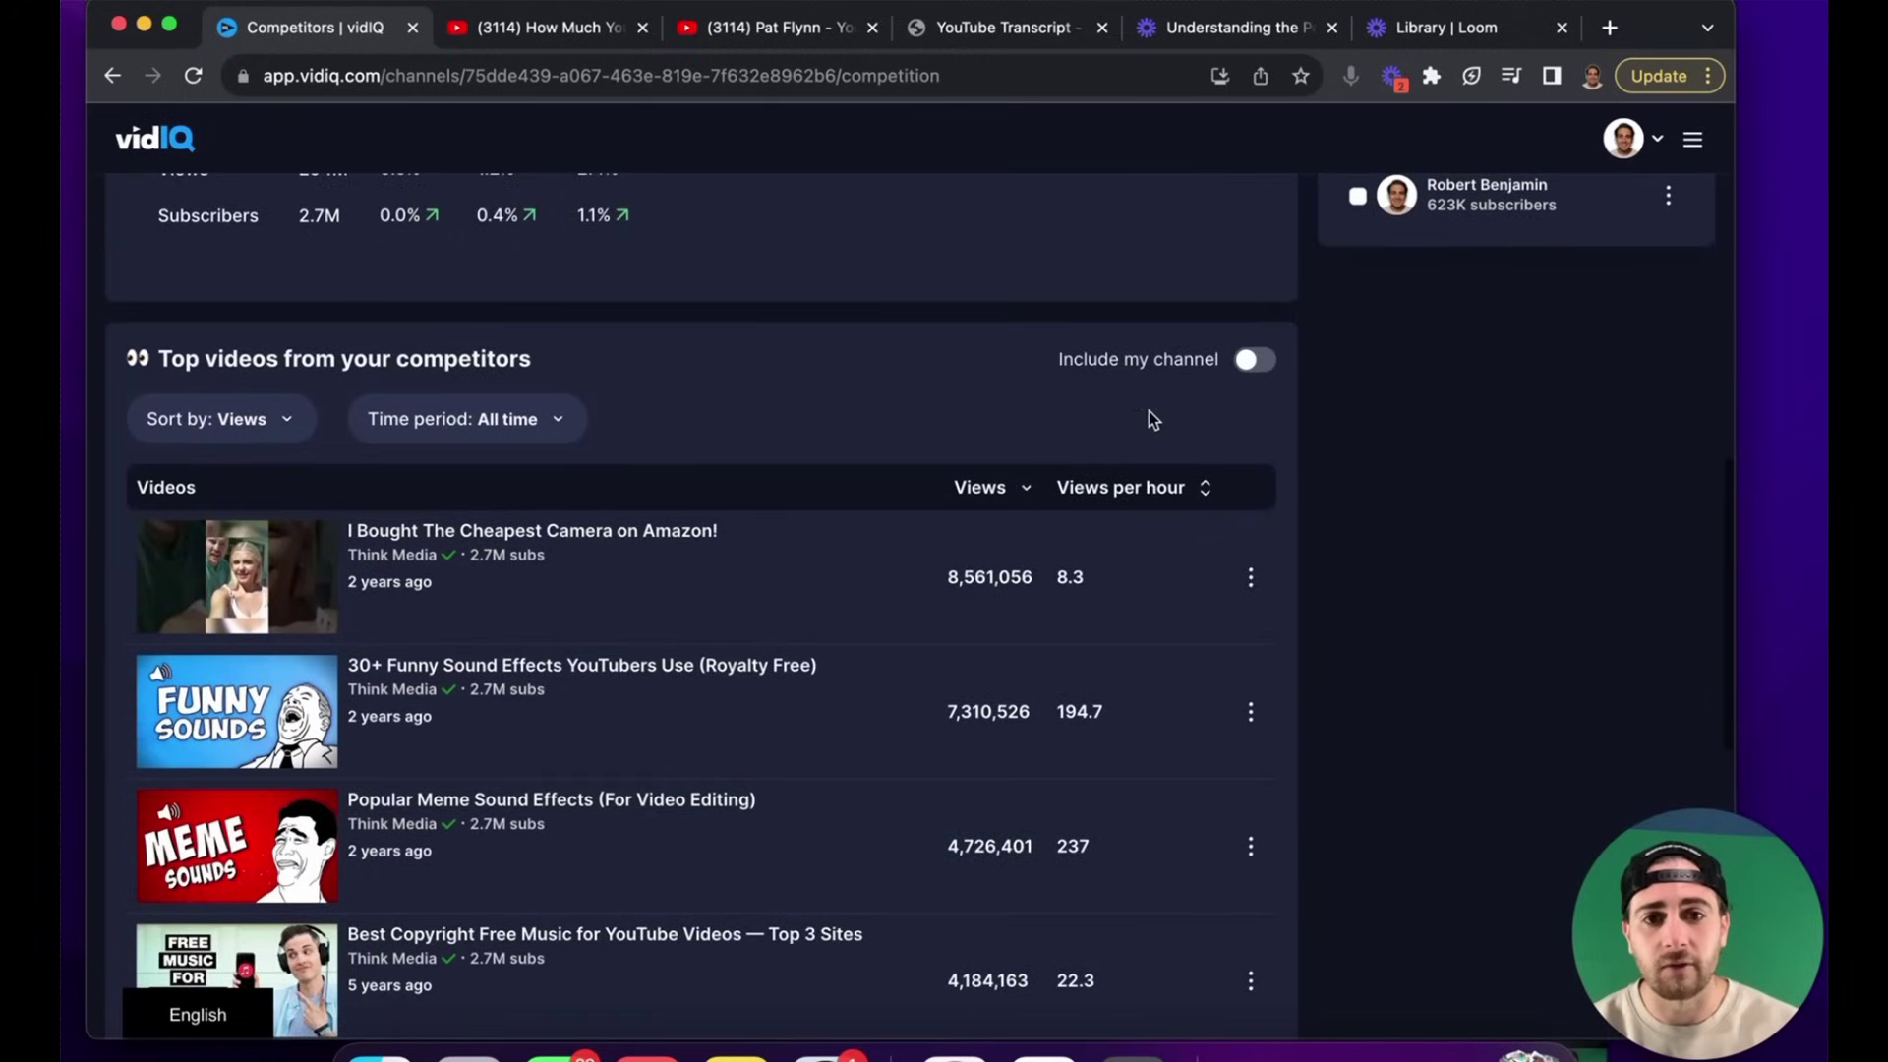
- Limit the competitor's top videos to this month, excluding the own channel, and sort them by views per hour, highest first
left_click(1249, 362)
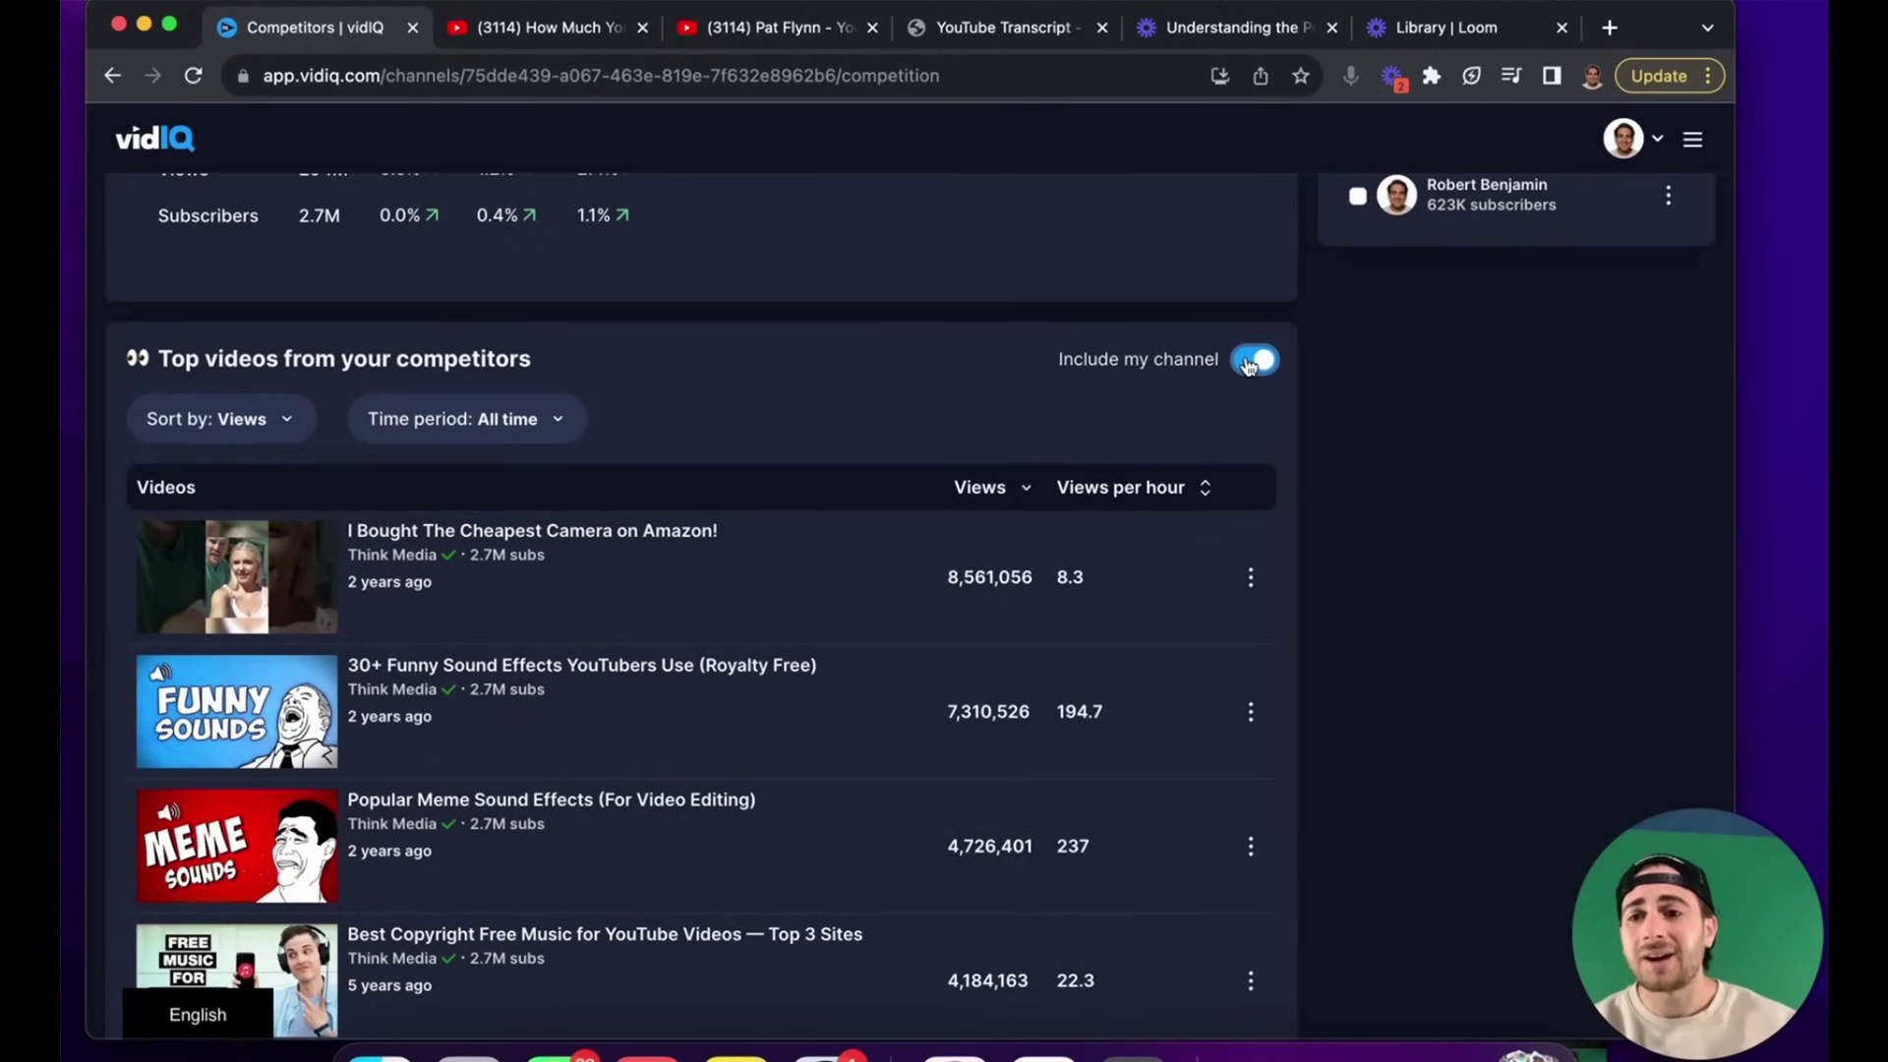
left_click(1249, 362)
left_click(513, 433)
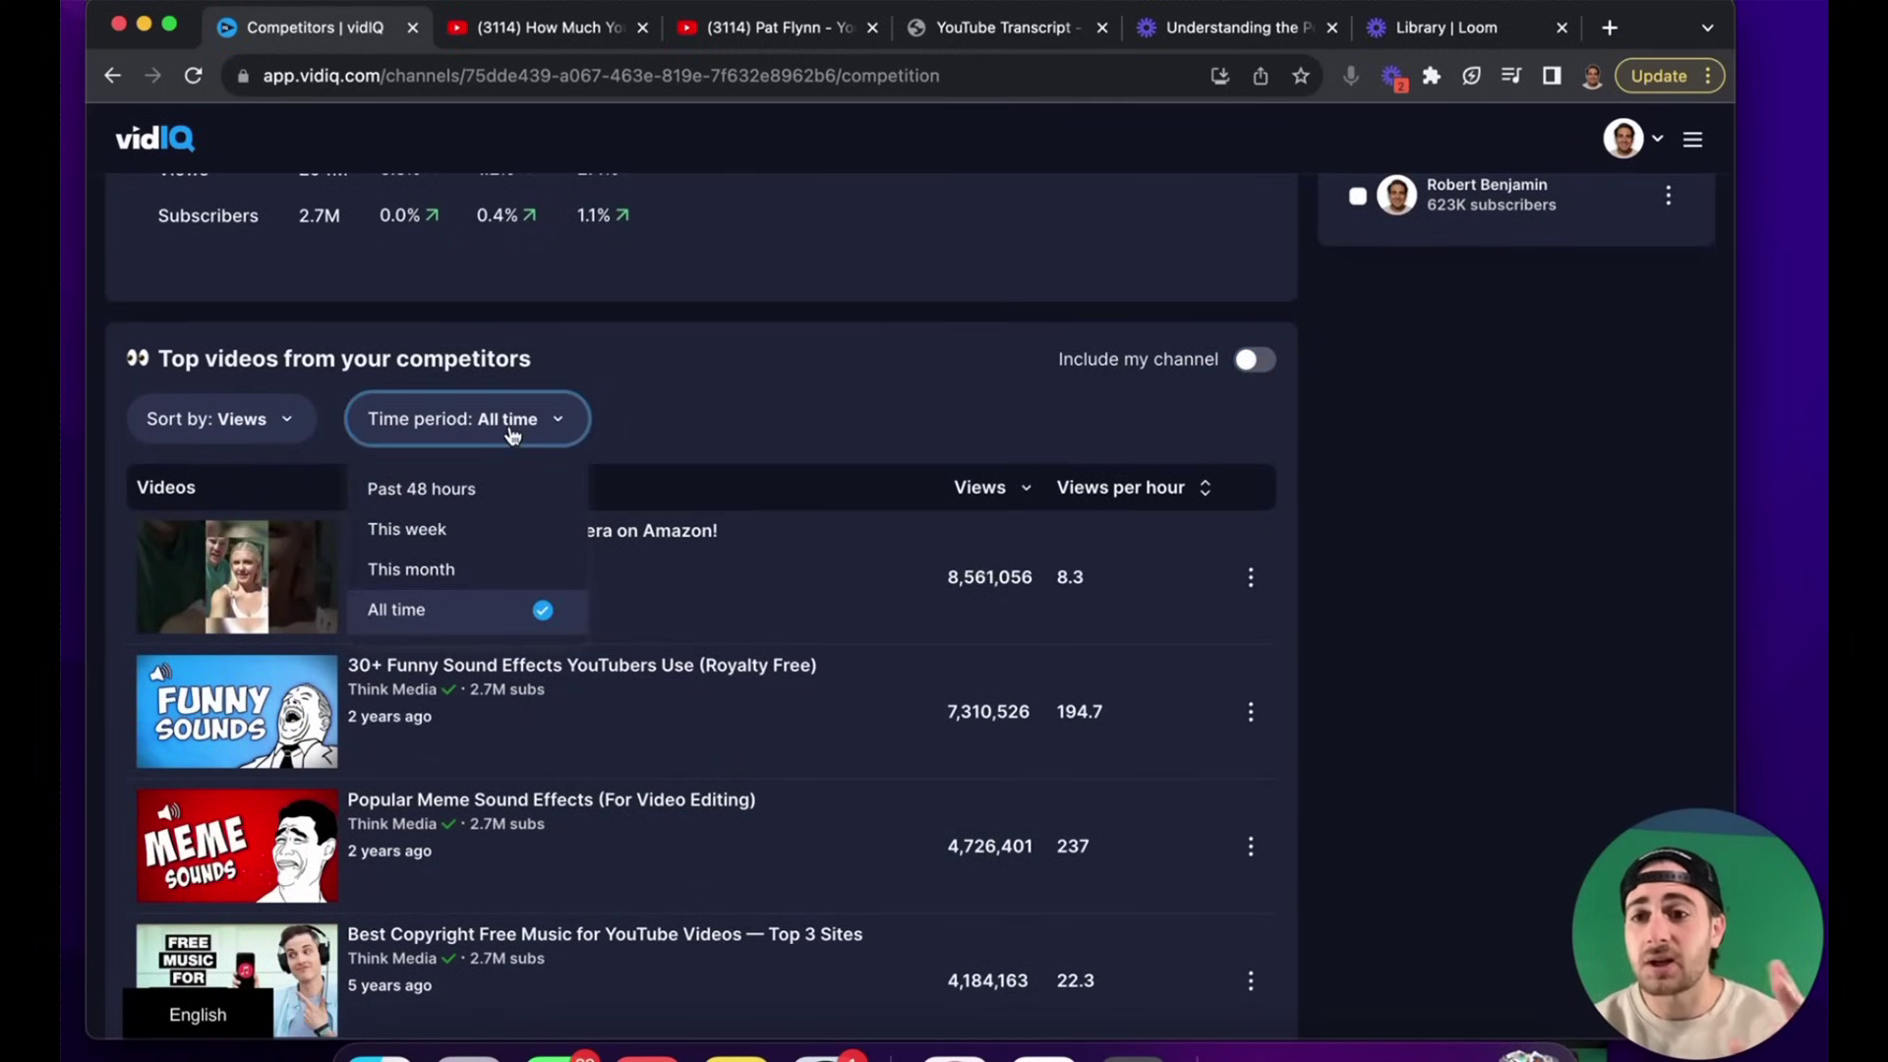
left_click(438, 569)
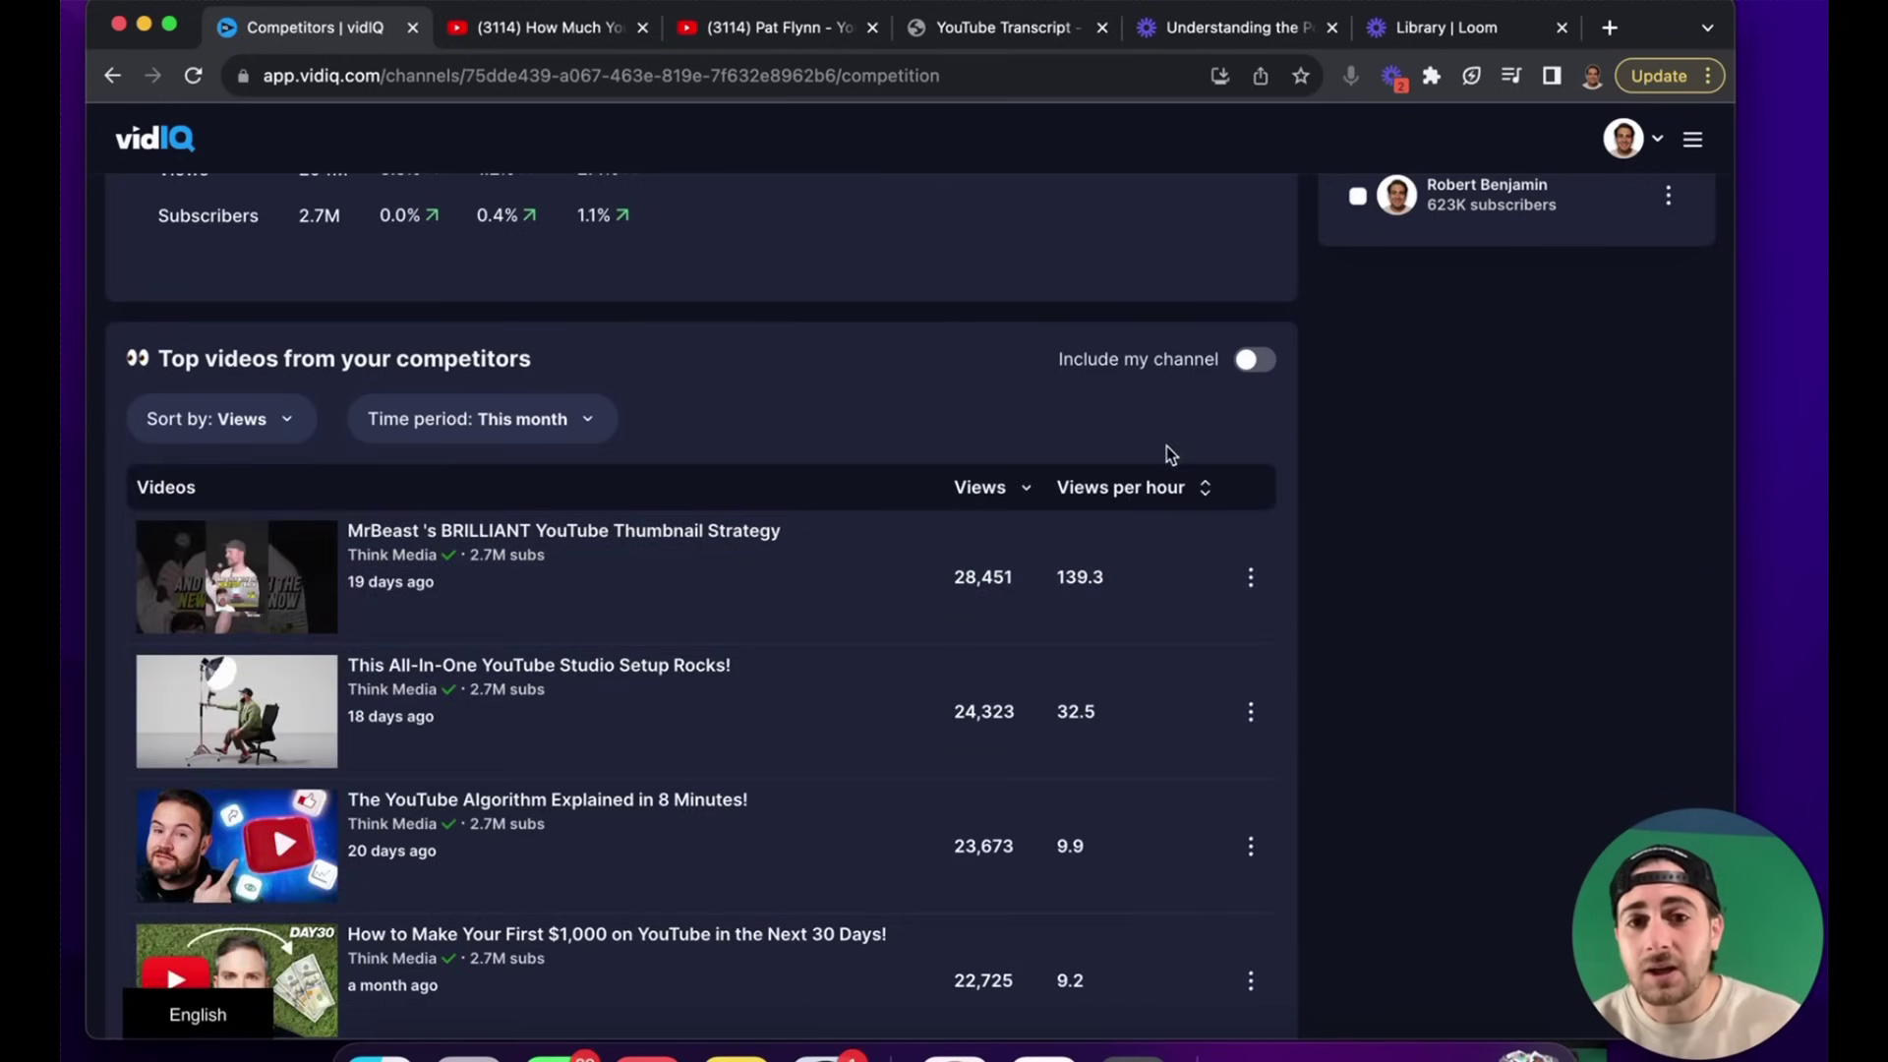
left_click(1200, 500)
left_click(1205, 499)
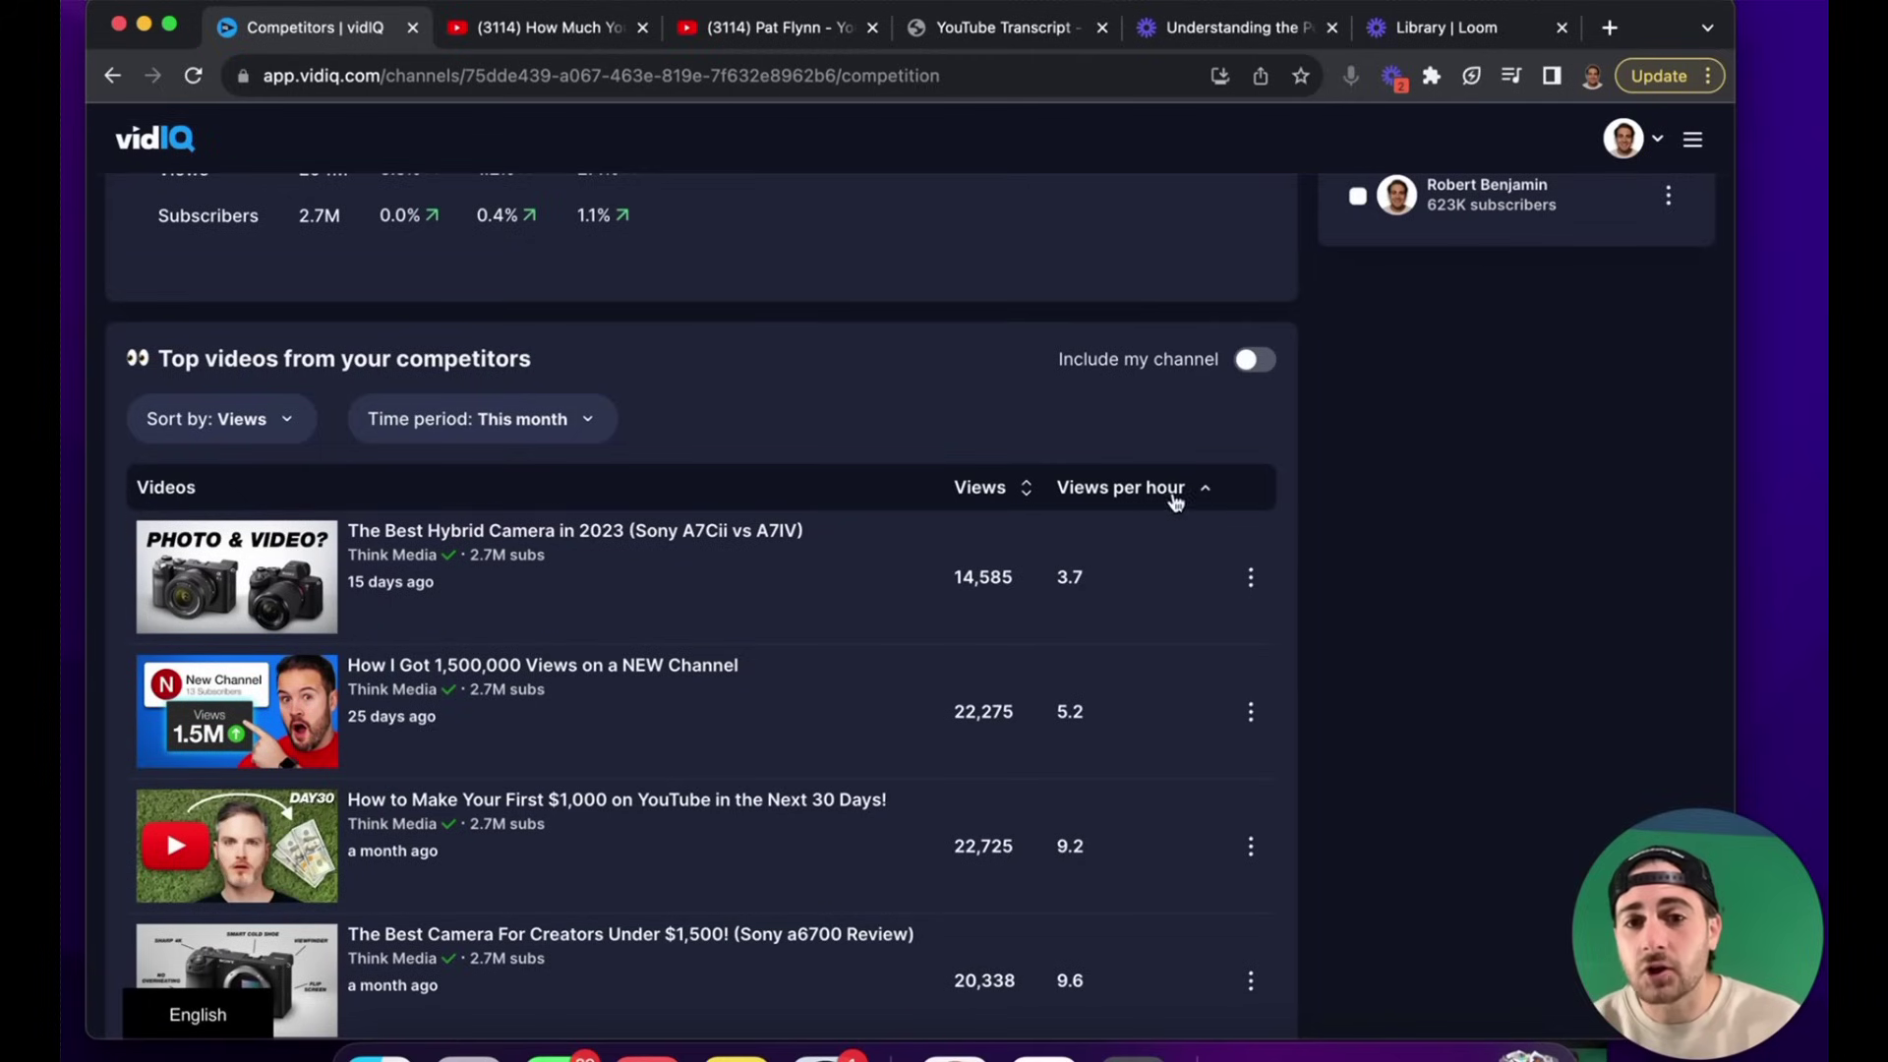
left_click(1208, 494)
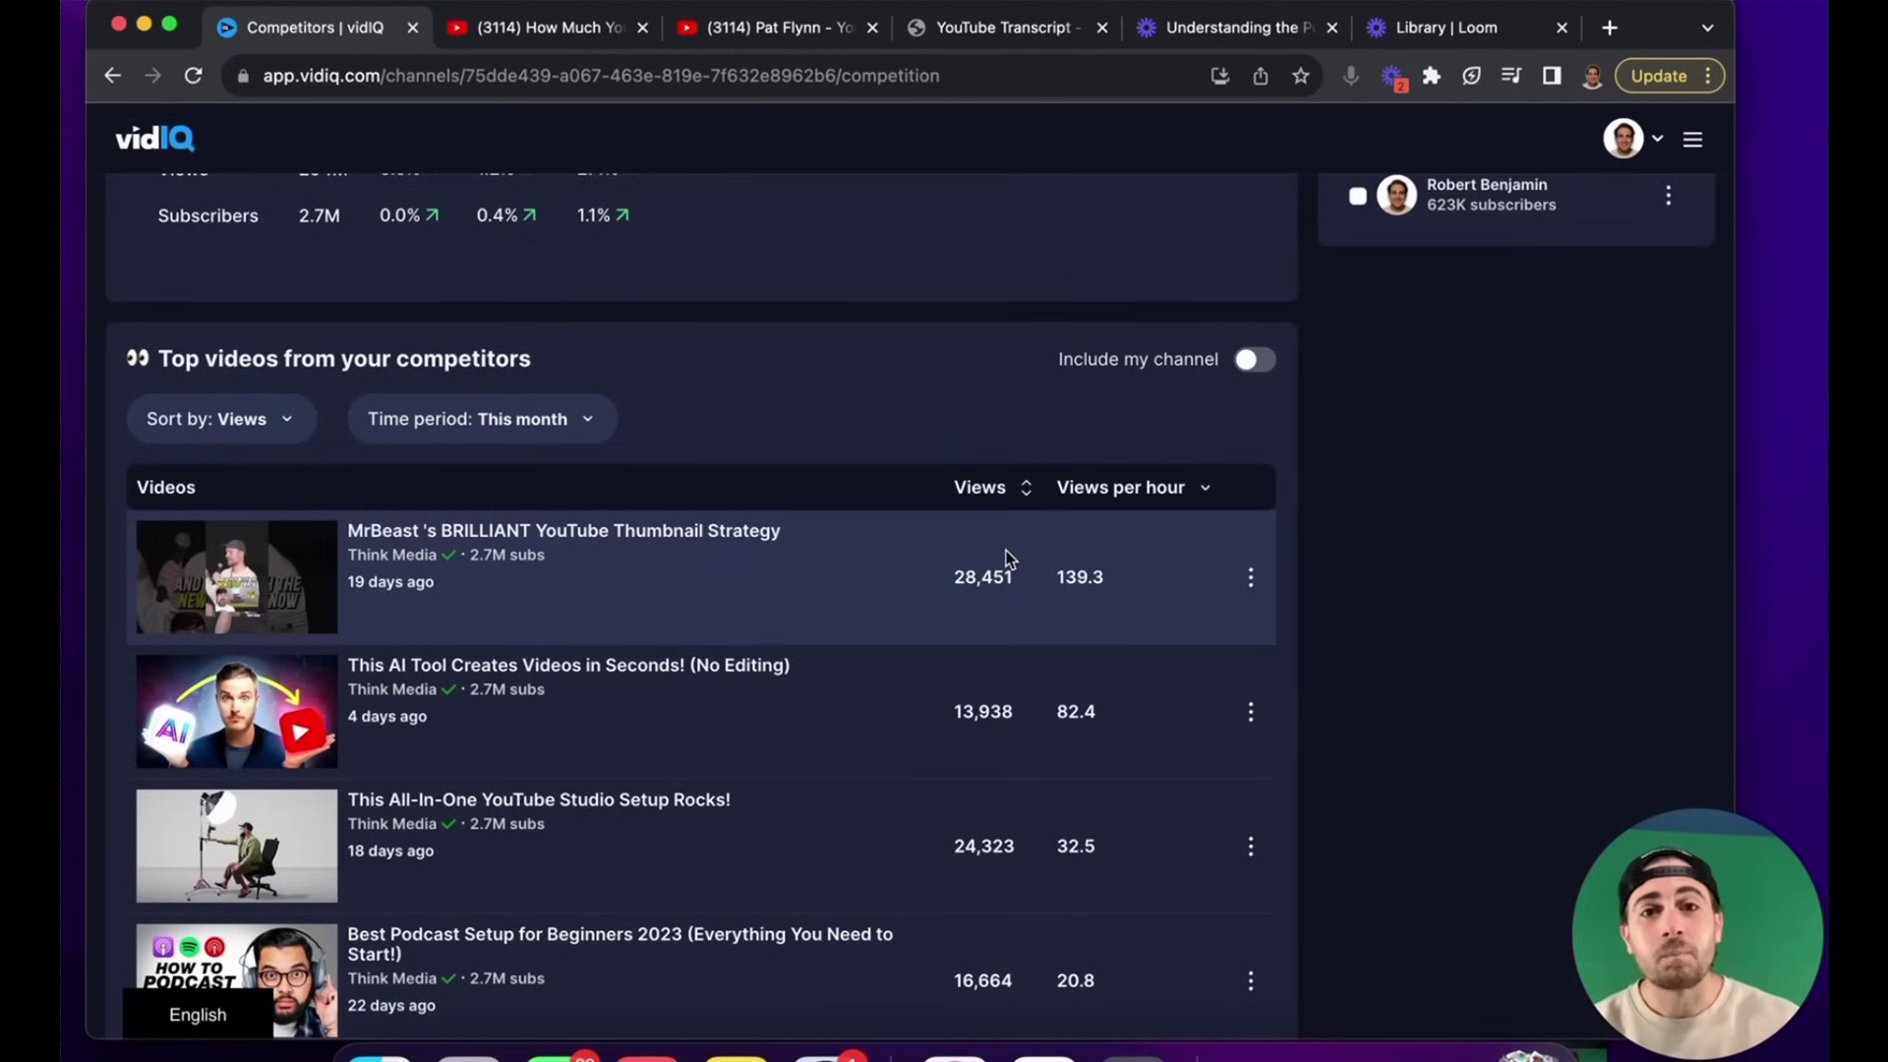
- Switch to YouTube, search for "think media" and open the Think Media channel
left_click(728, 29)
left_click(679, 131)
key("super+a")
type("thi")
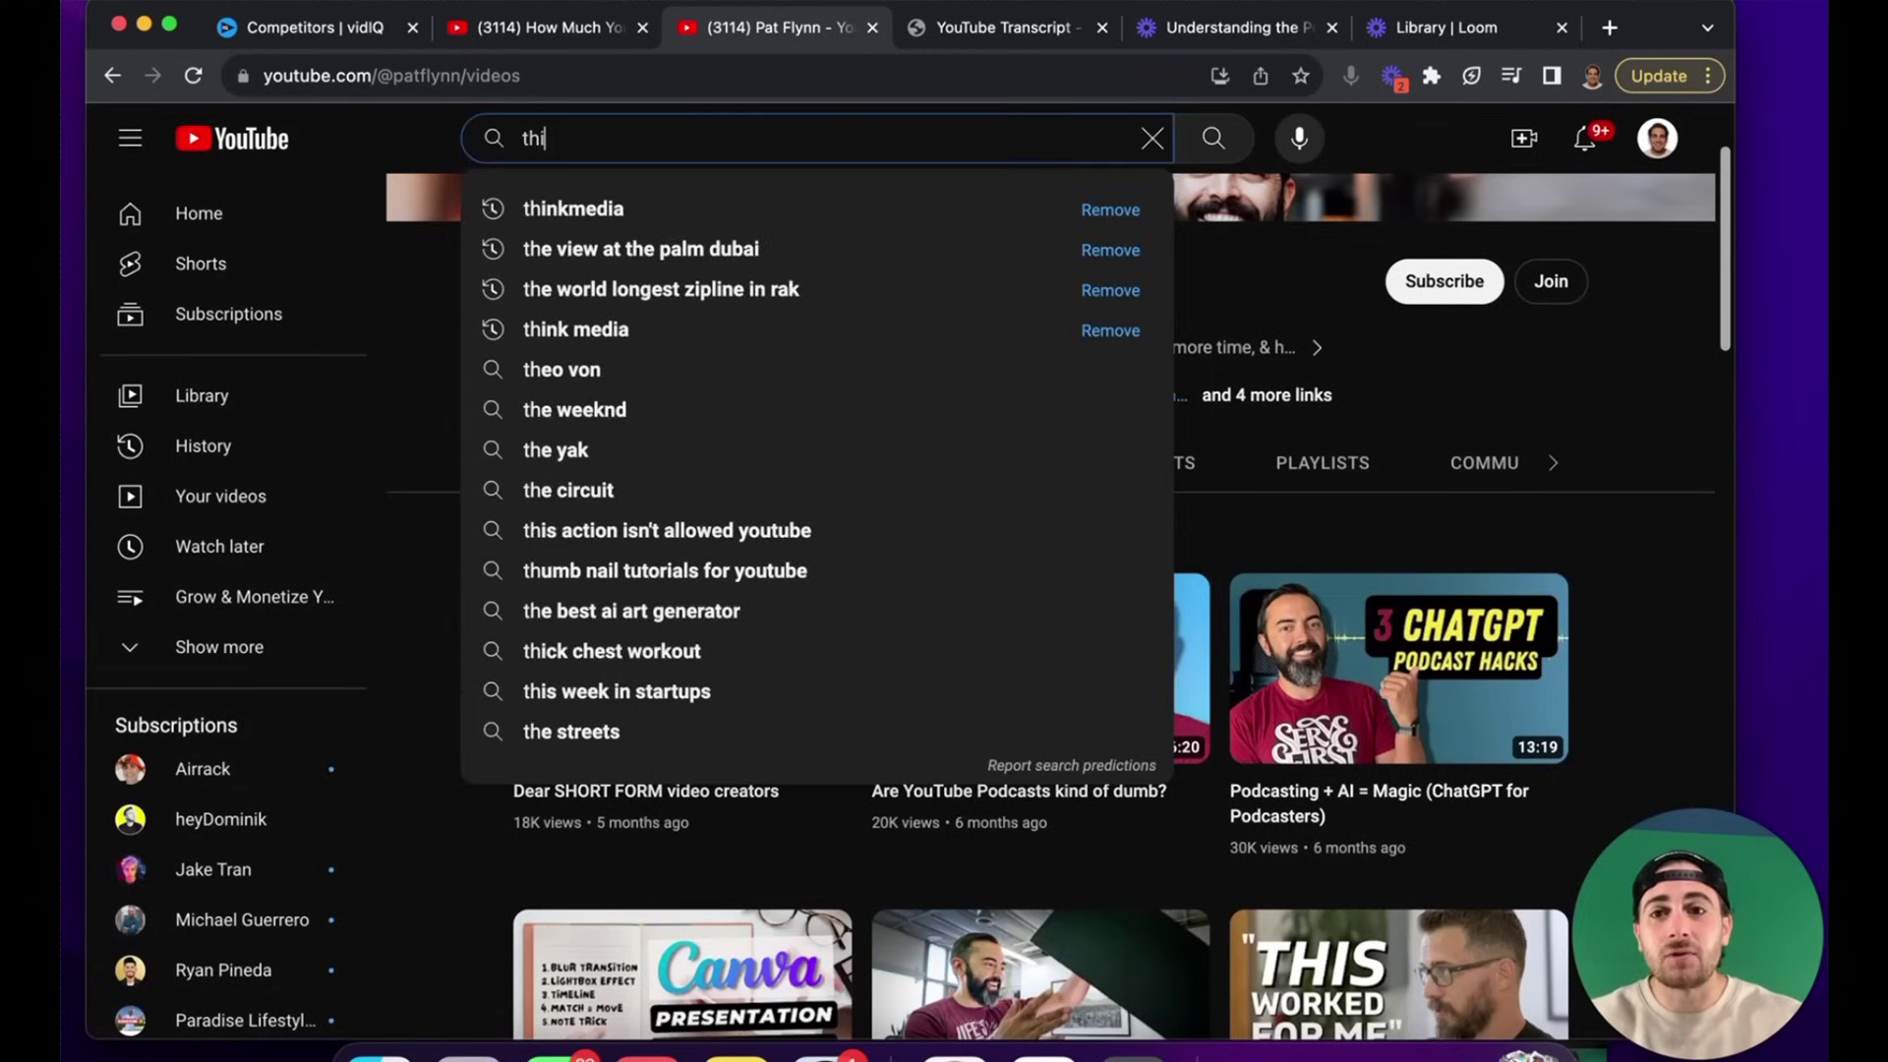
type("nk media")
key("Return")
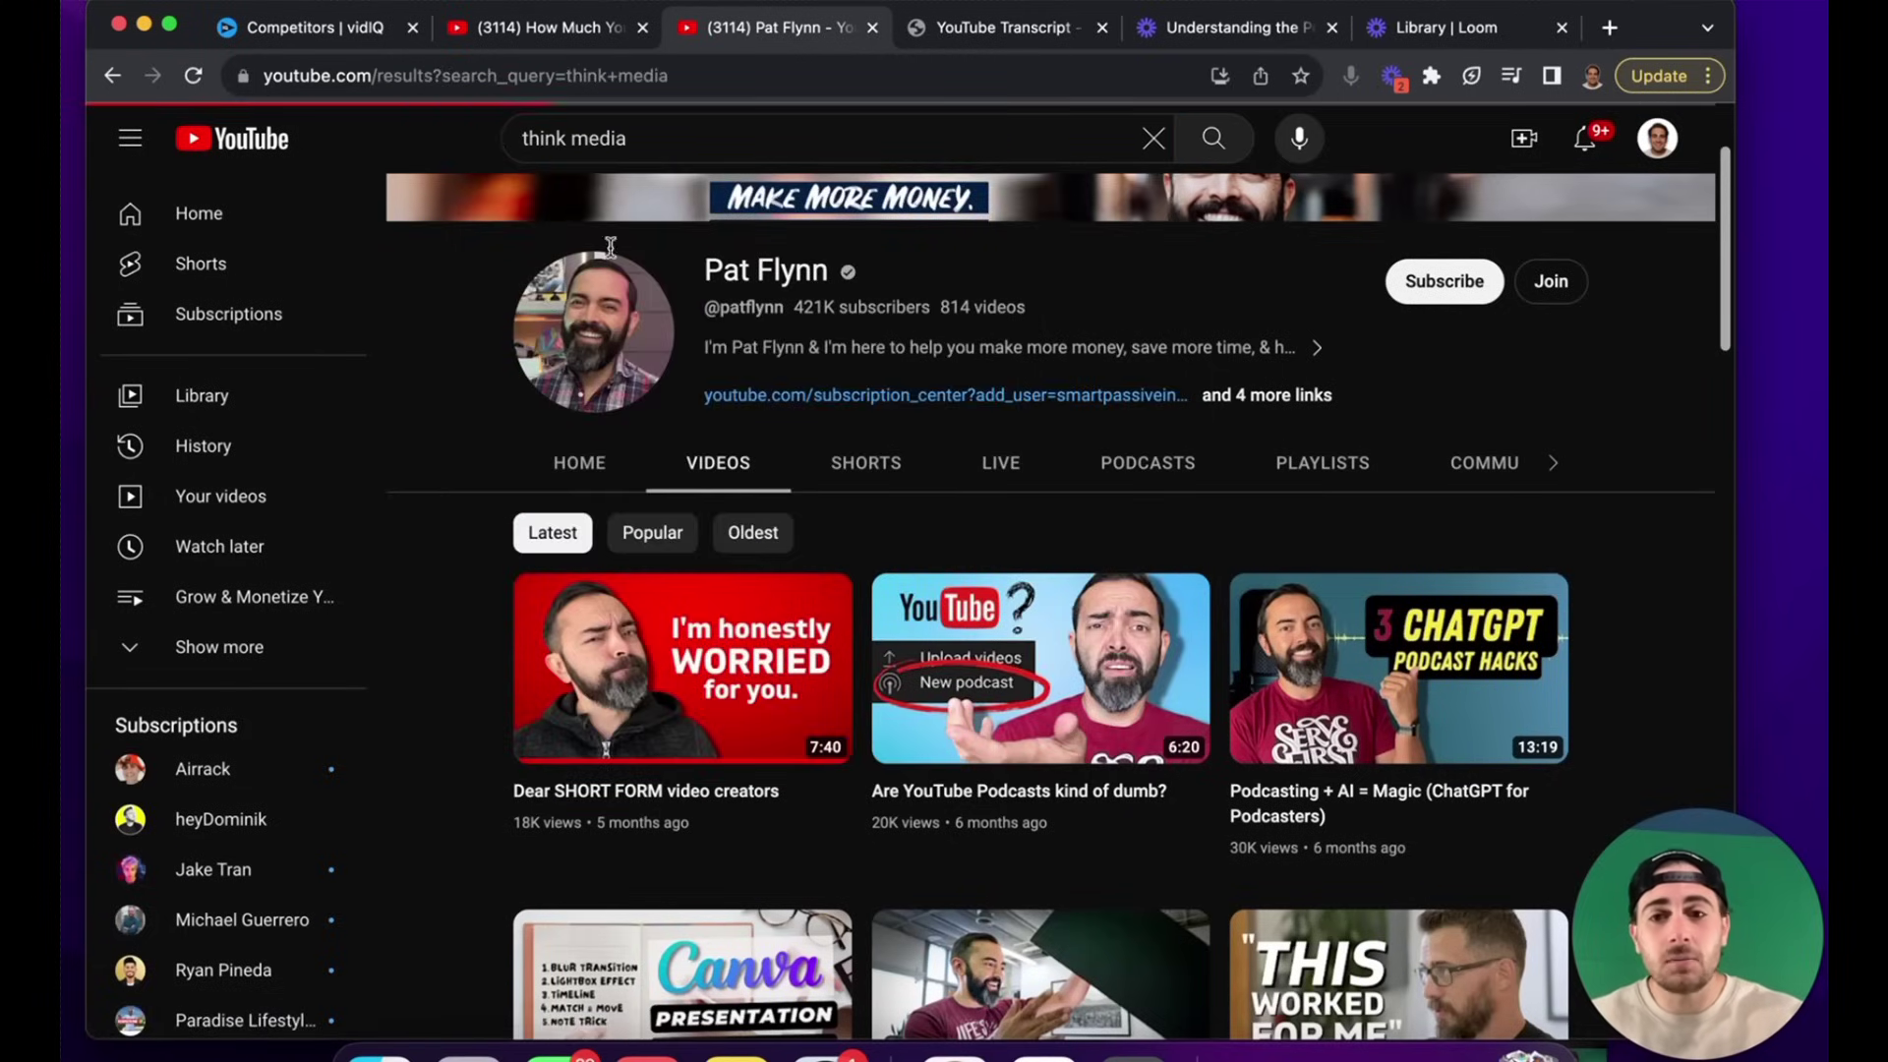
left_click(947, 591)
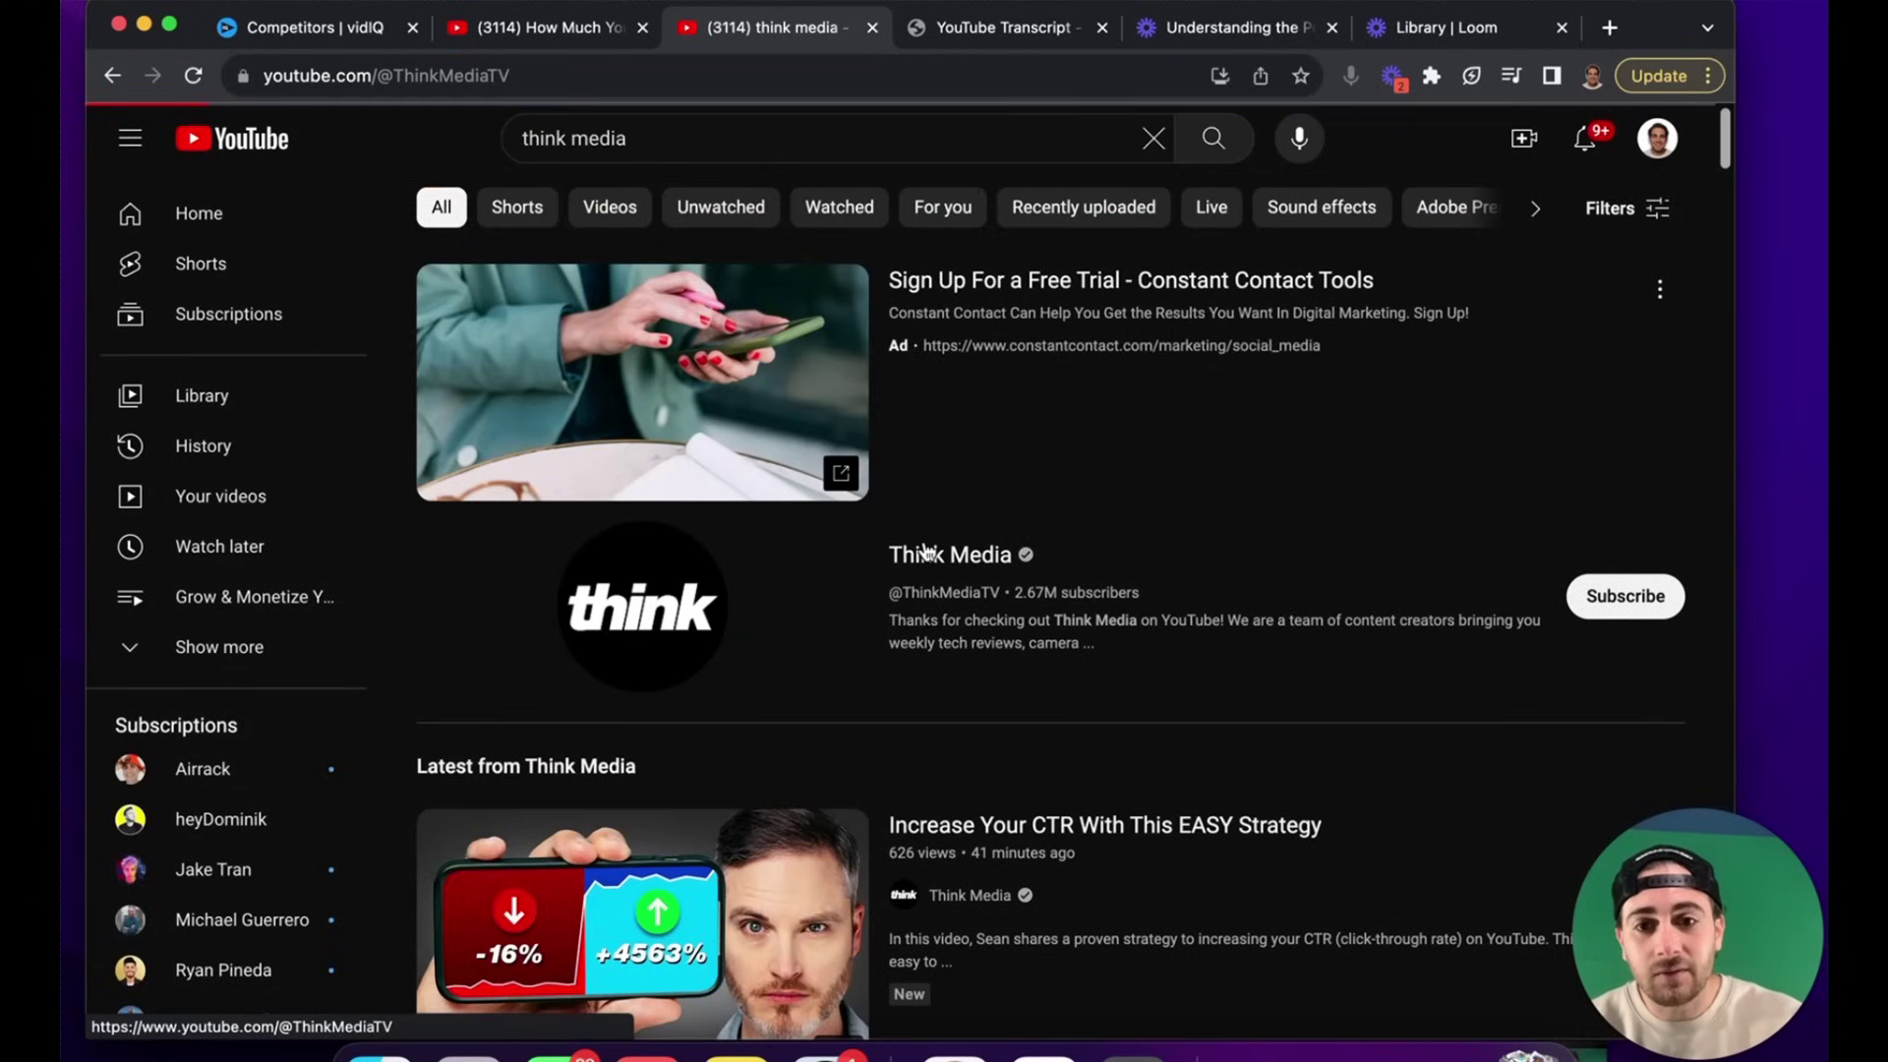
- List the Think Media channel's videos by popularity and look through the most viewed ones
left_click(721, 633)
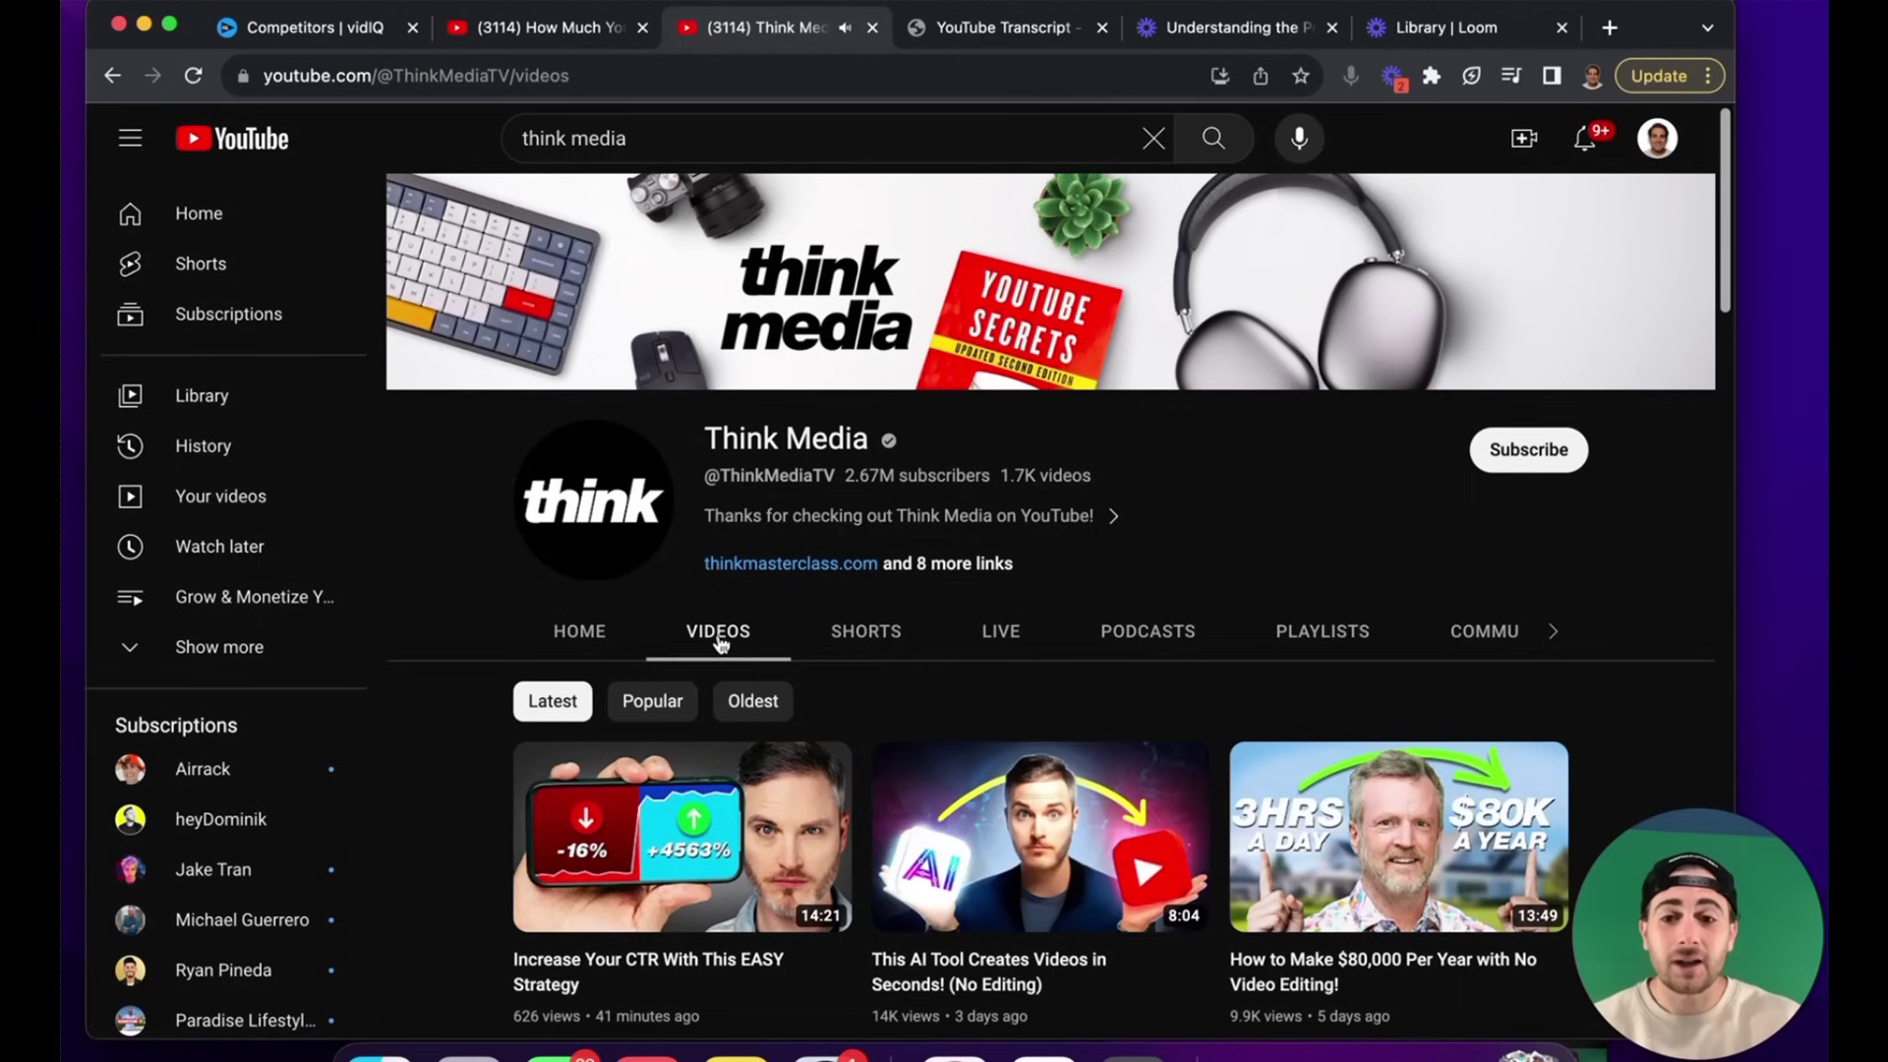
left_click(653, 702)
scroll(668, 705, "down", 5)
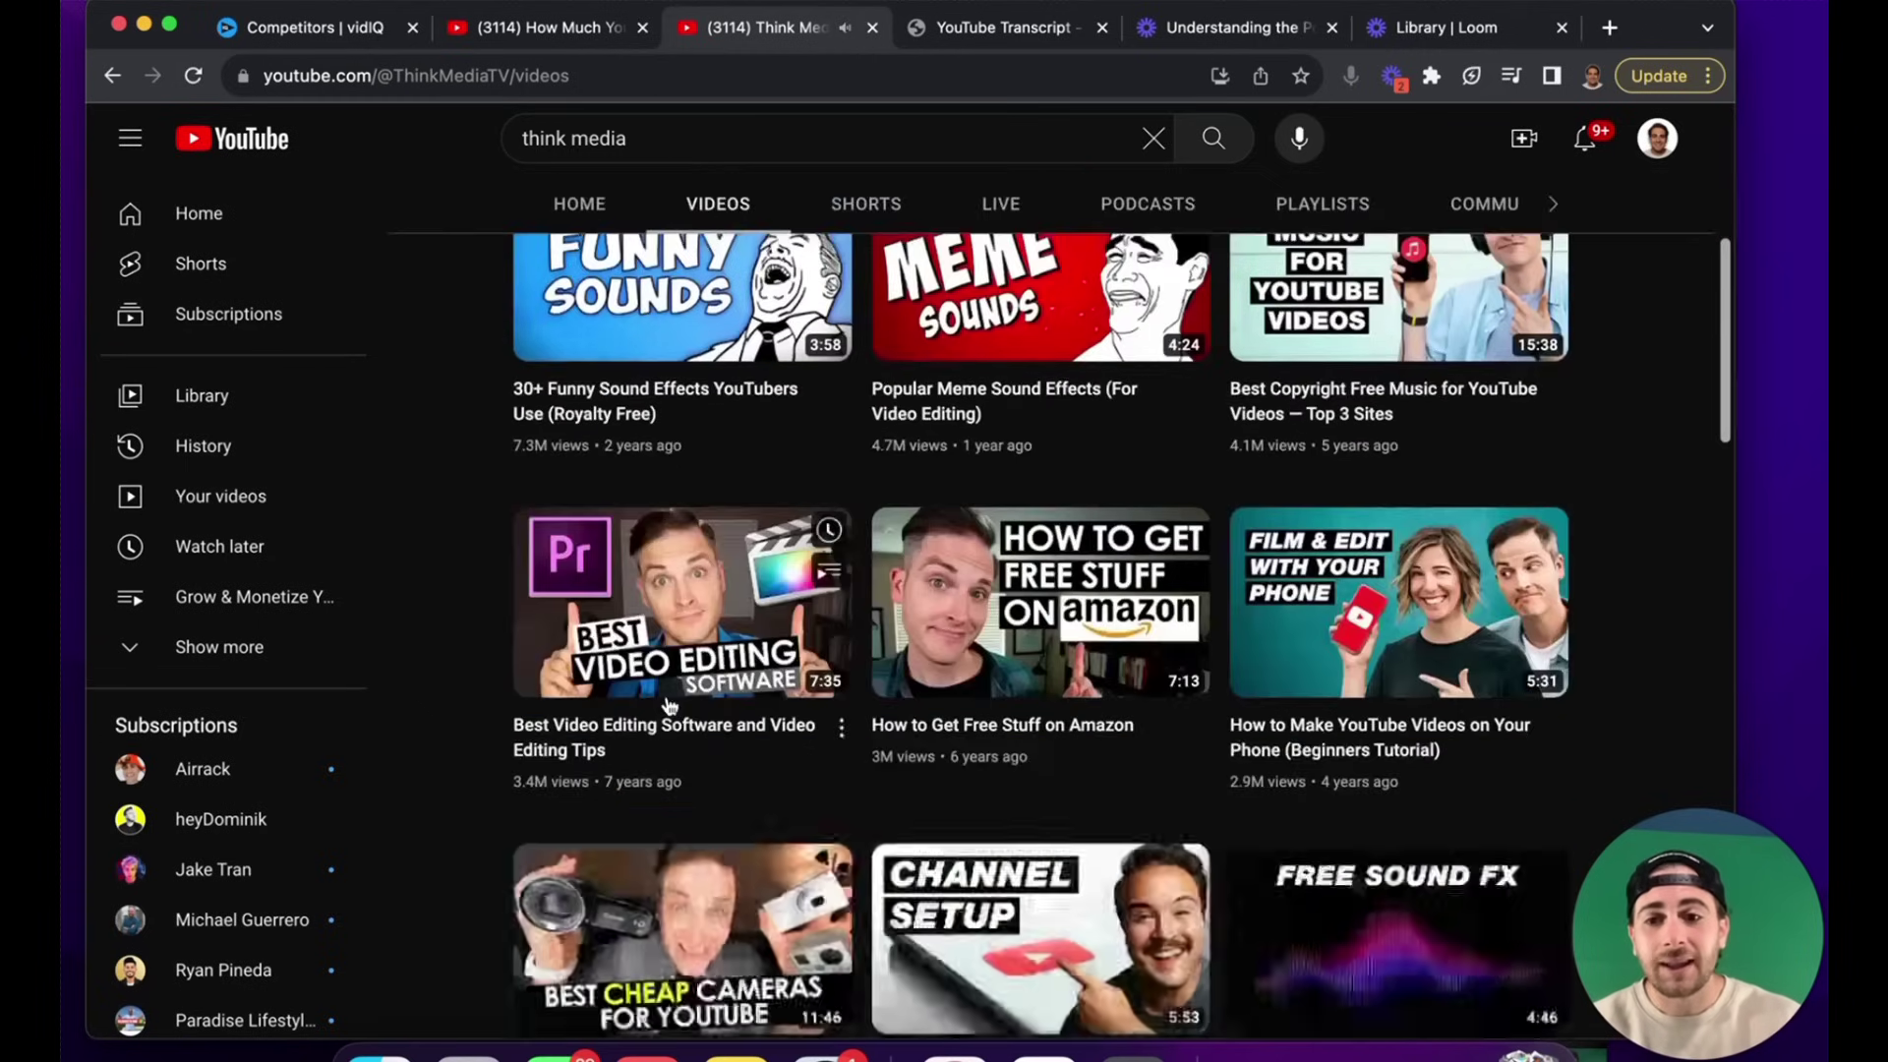
scroll(669, 705, "up", 2)
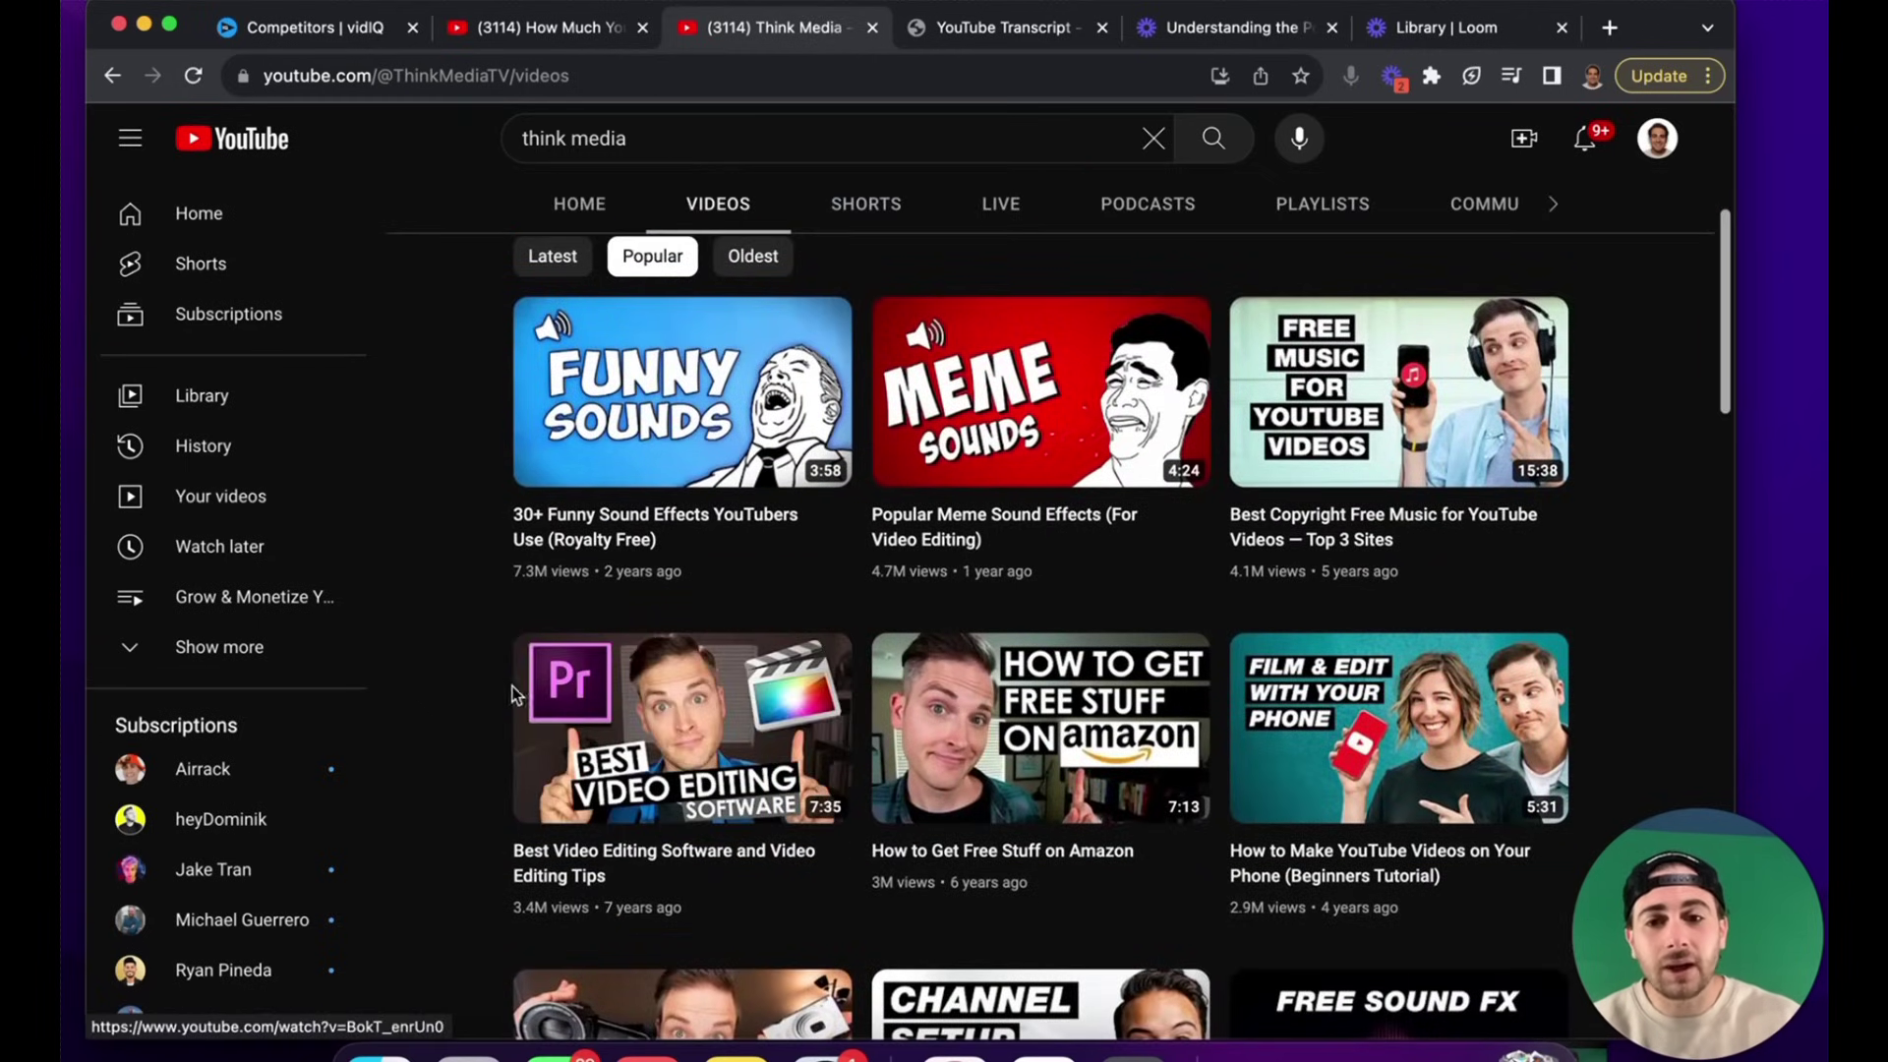
mouse_move(1434, 468)
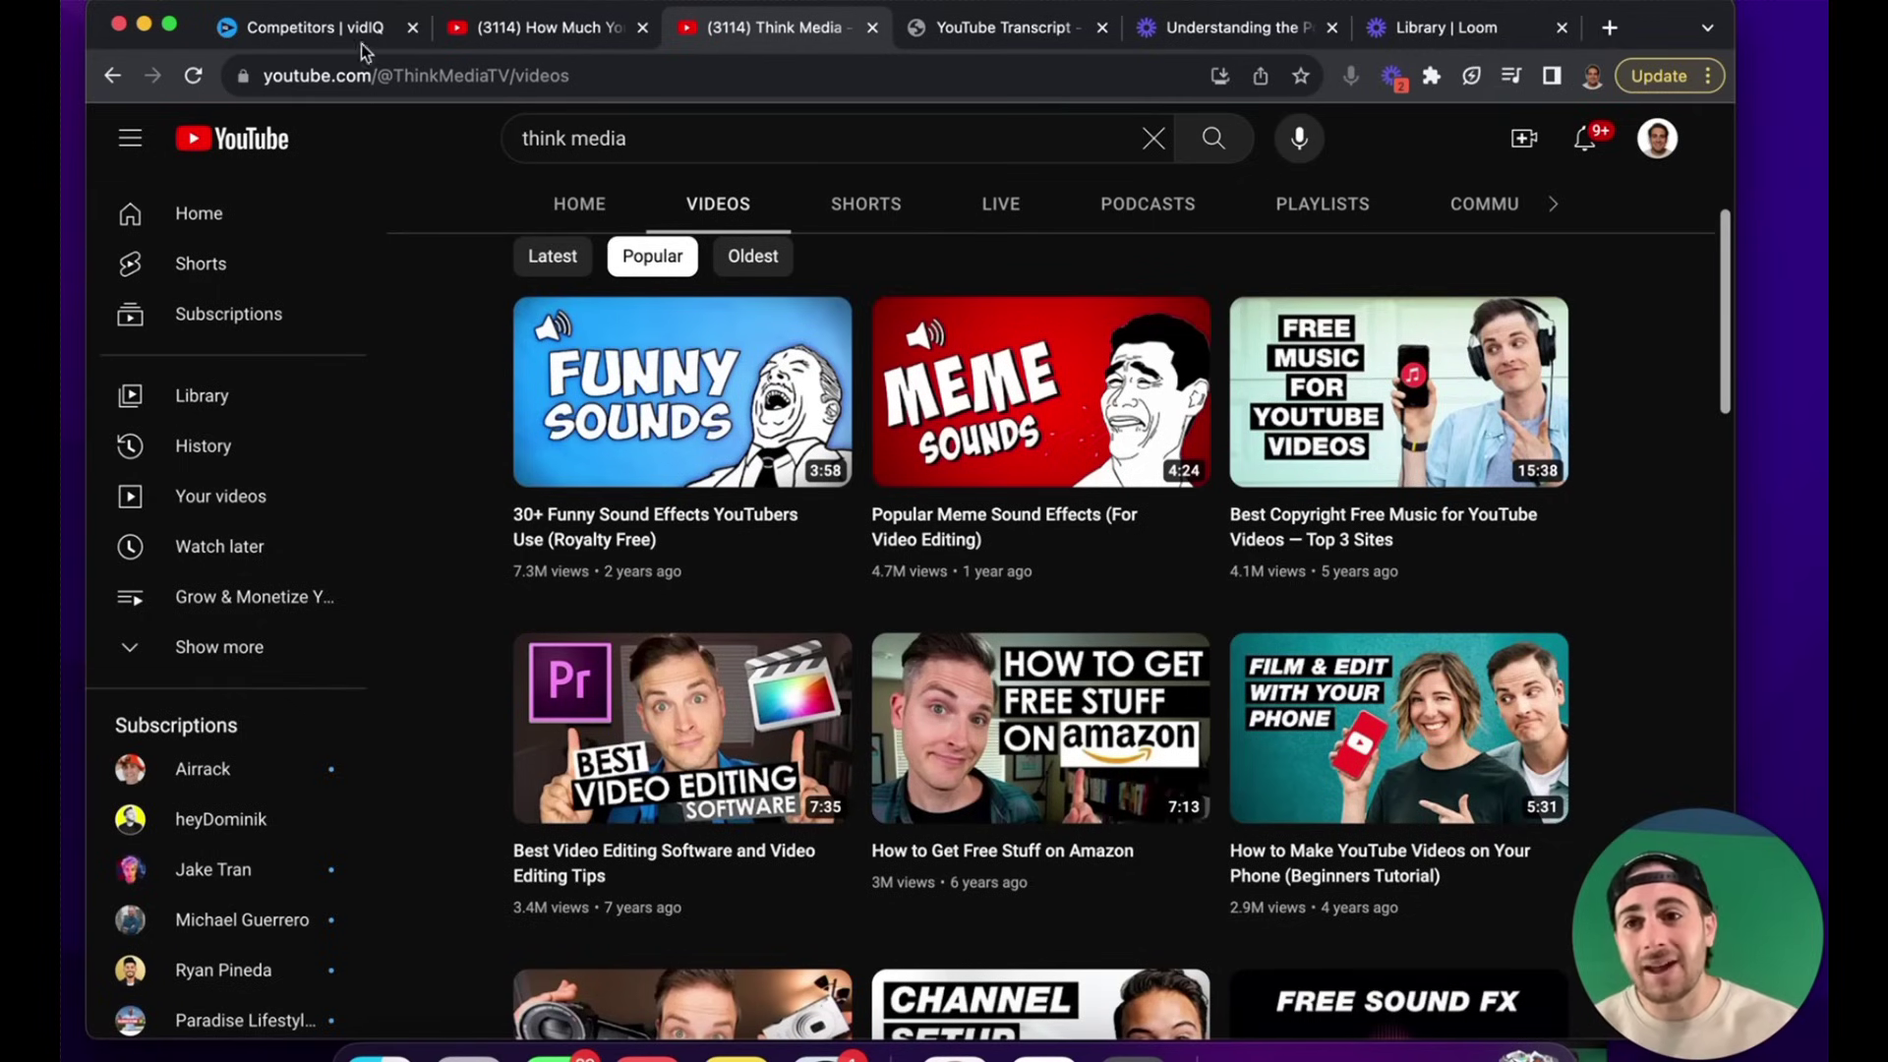
- Switch back to vidIQ's Competitors page and examine Think Media's top videos of this month
left_click(321, 28)
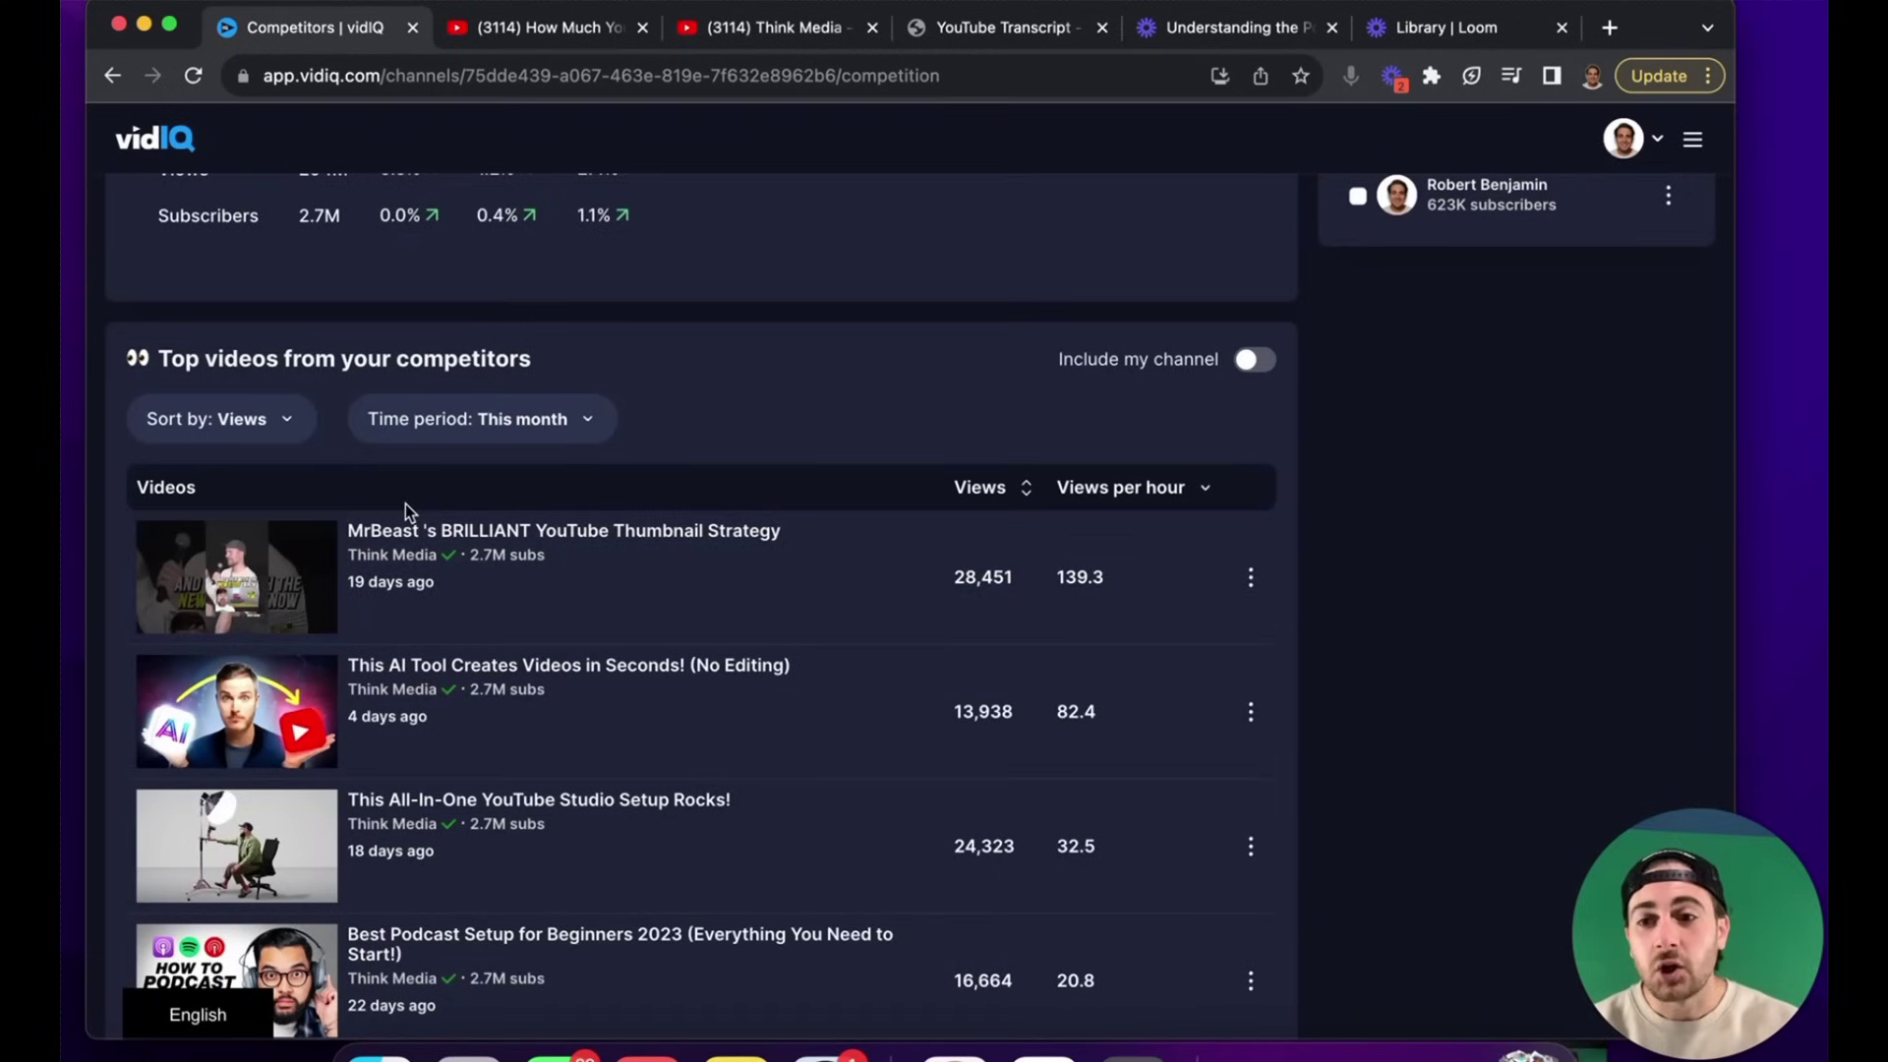
scroll(771, 859, "down", 2)
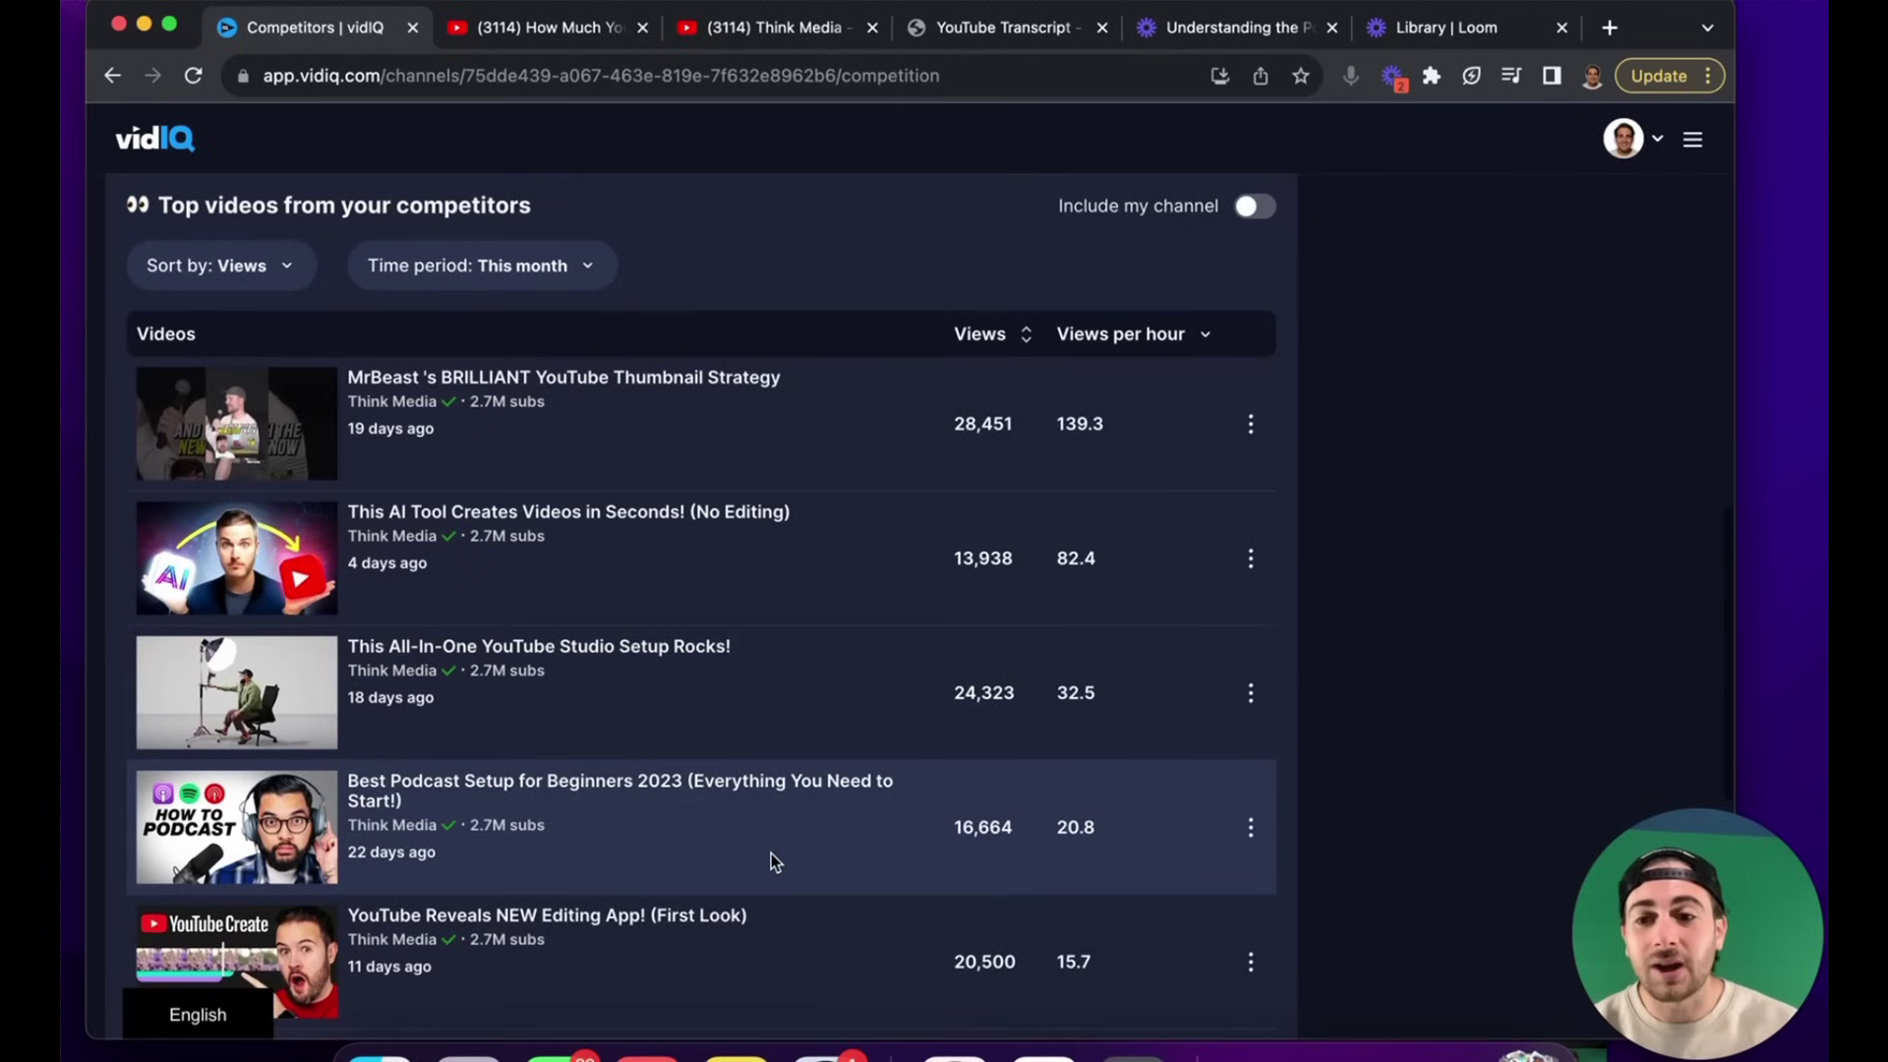